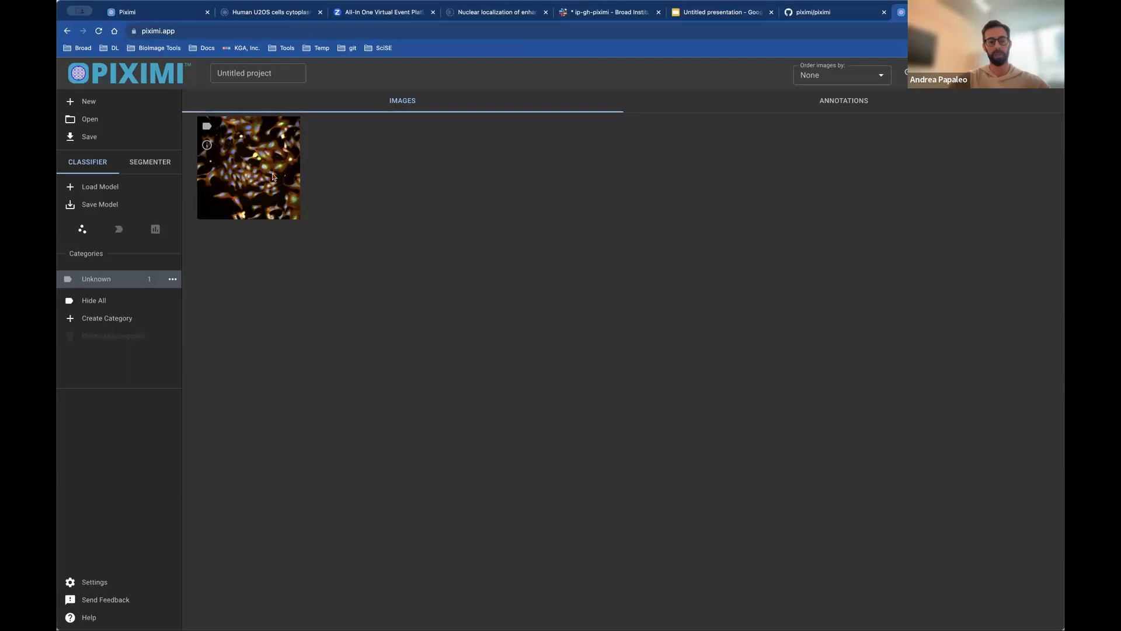
Examine the available options for opening a project and for opening an image
left_click(105, 120)
mouse_move(102, 140)
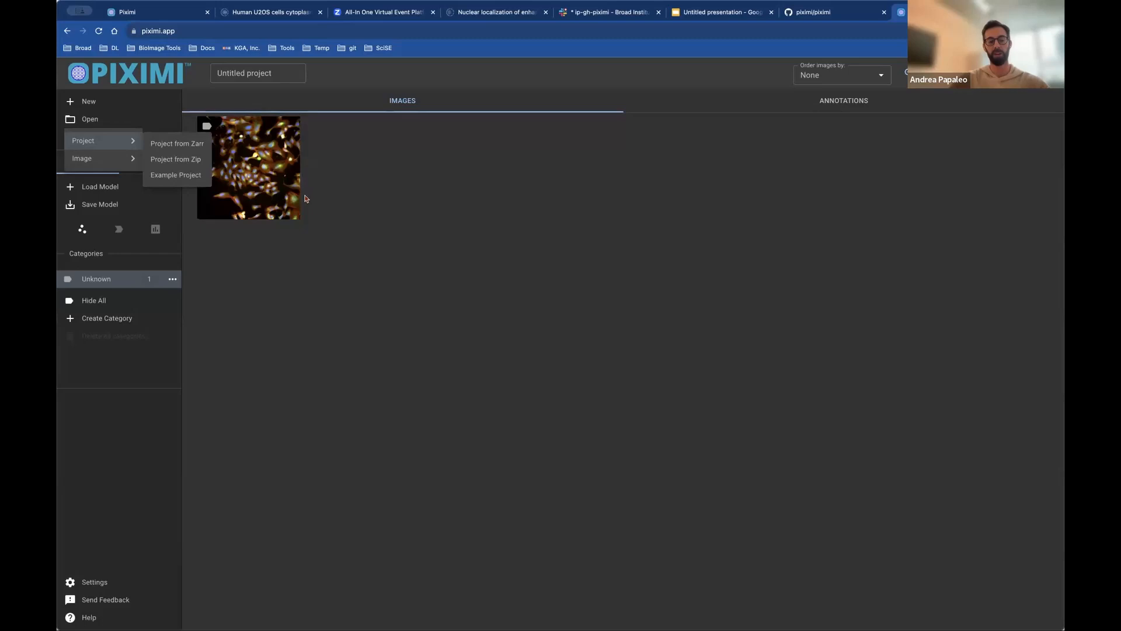
left_click(111, 153)
left_click(90, 118)
left_click(97, 158)
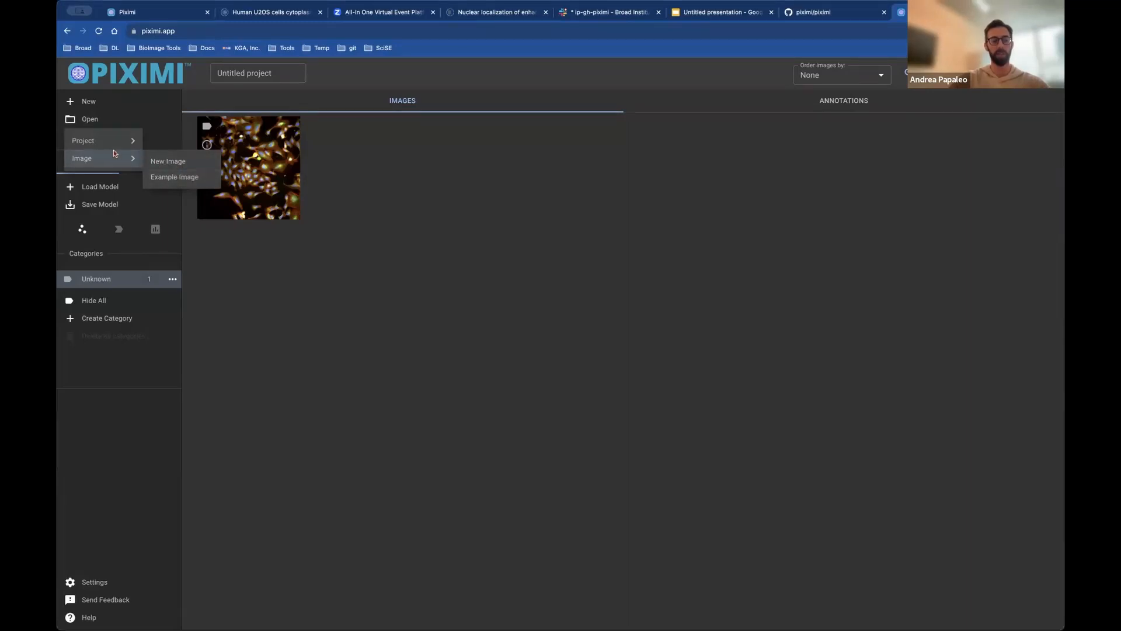
left_click(92, 120)
left_click(92, 119)
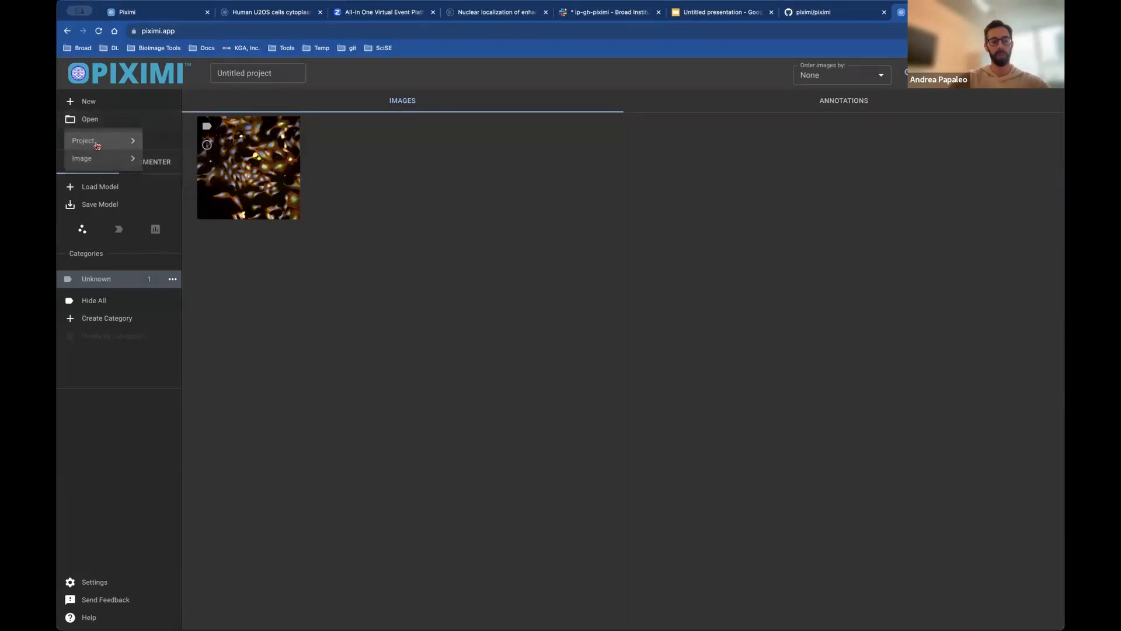
left_click(97, 142)
left_click(356, 325)
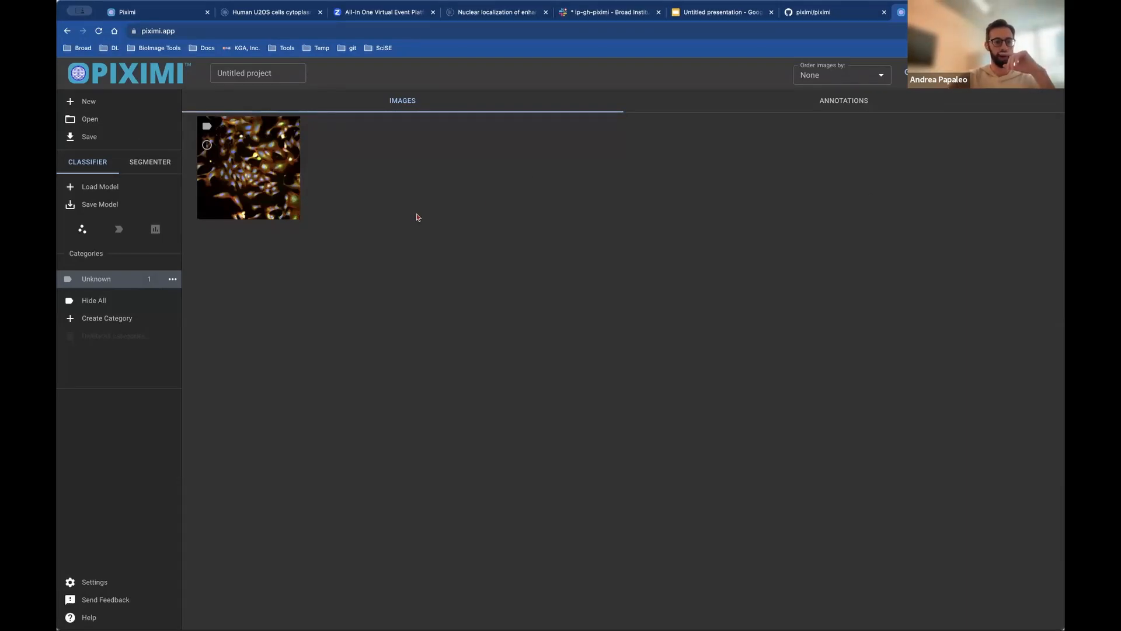
Create an image category with the default name "New category"
left_click(237, 181)
left_click(236, 181)
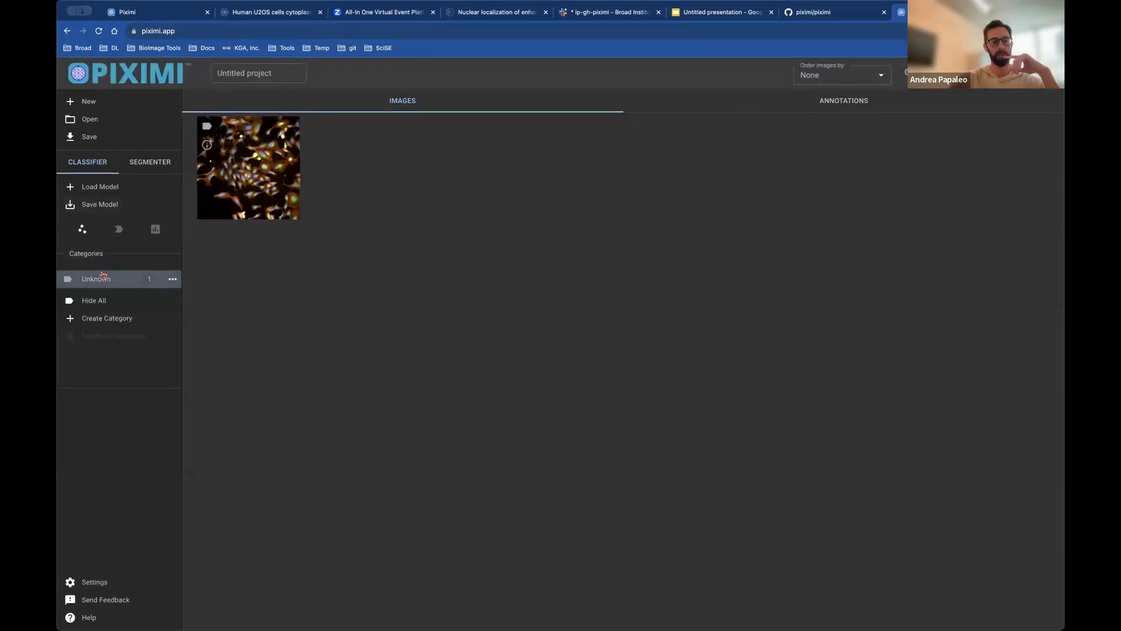
left_click(98, 318)
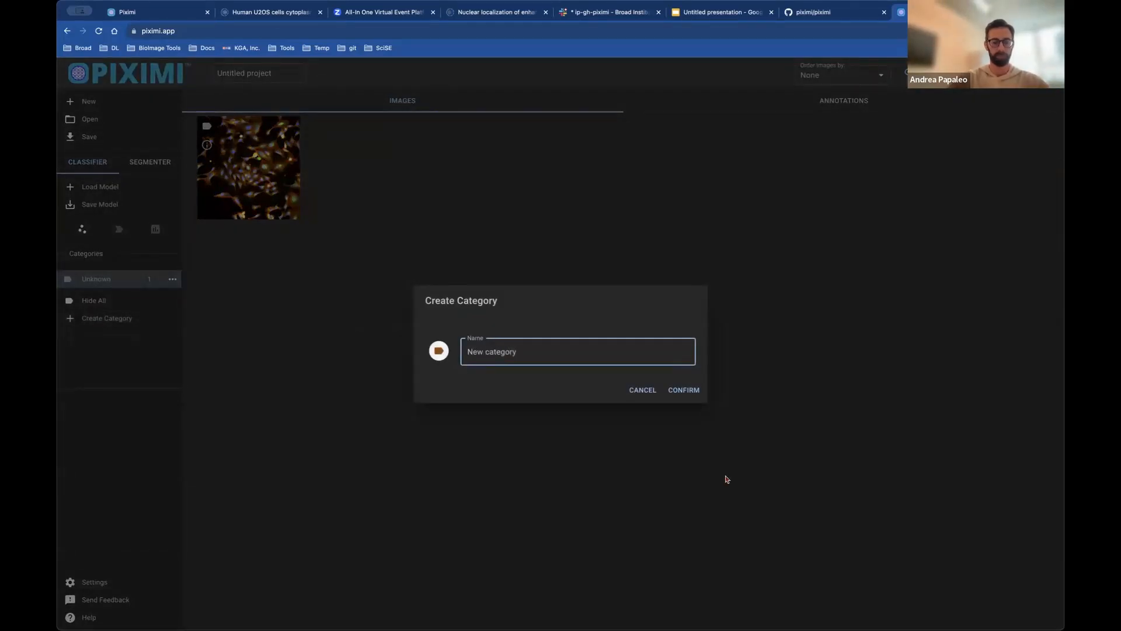
left_click(688, 390)
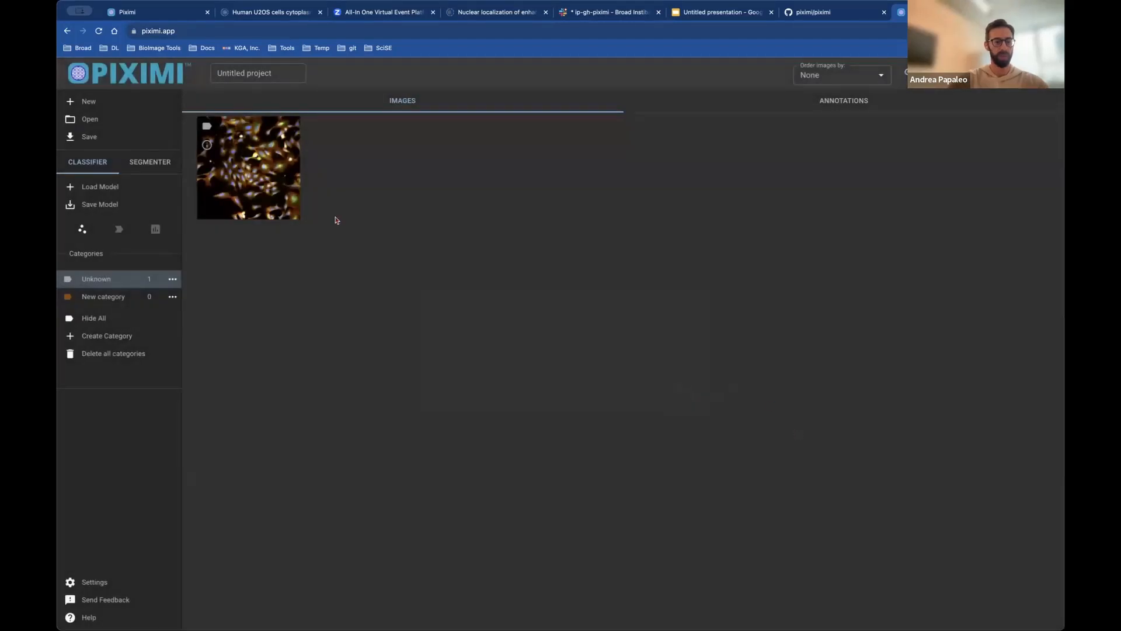
Assign the cell painting image to "New category"
left_click(104, 299)
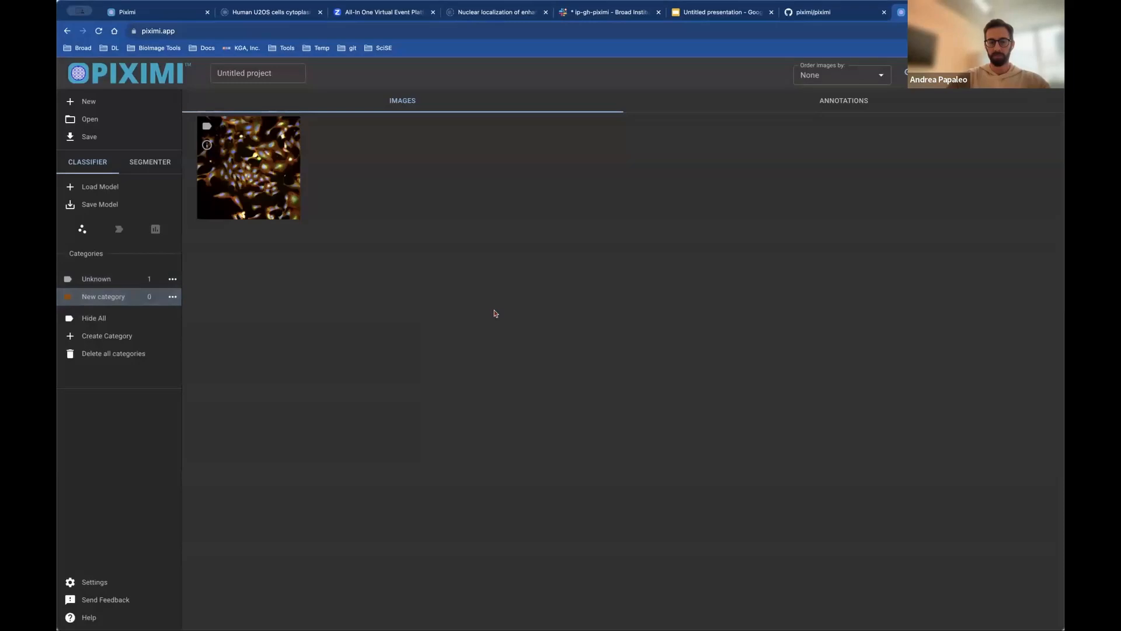
left_click(237, 187)
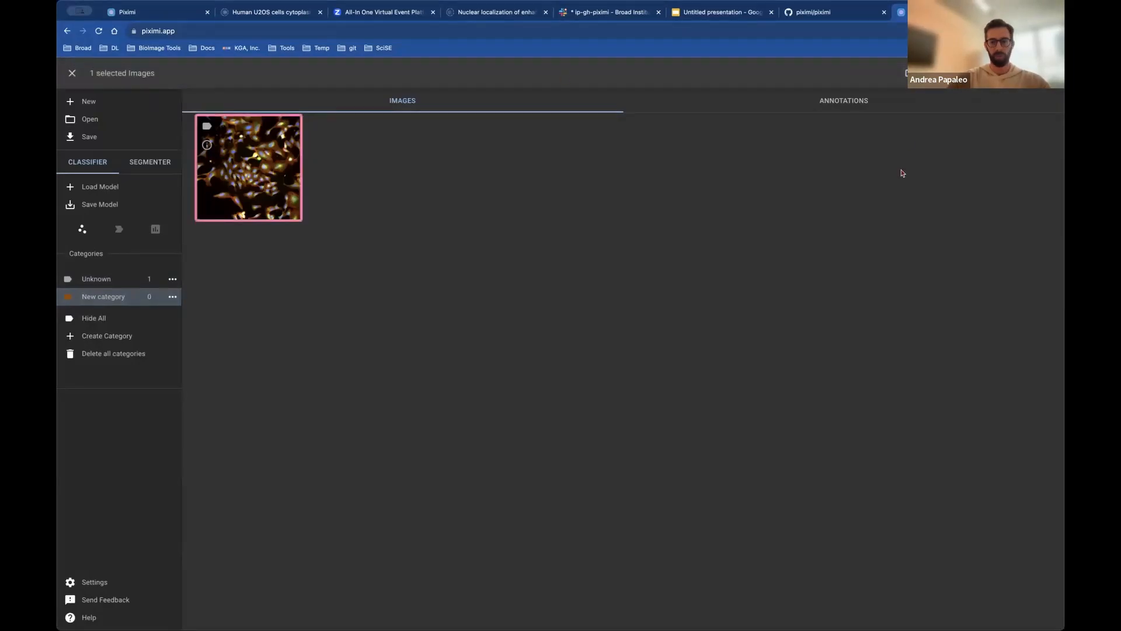
left_click(907, 73)
left_click(925, 114)
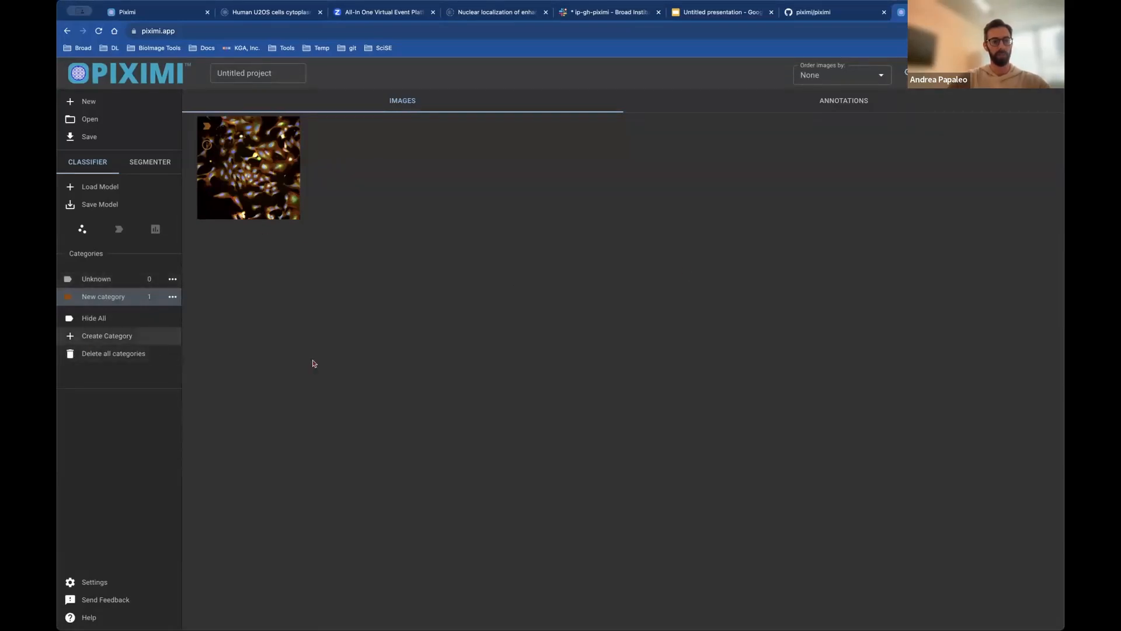
Open the cell painting image in the annotator and delete all of its existing annotations
left_click(249, 197)
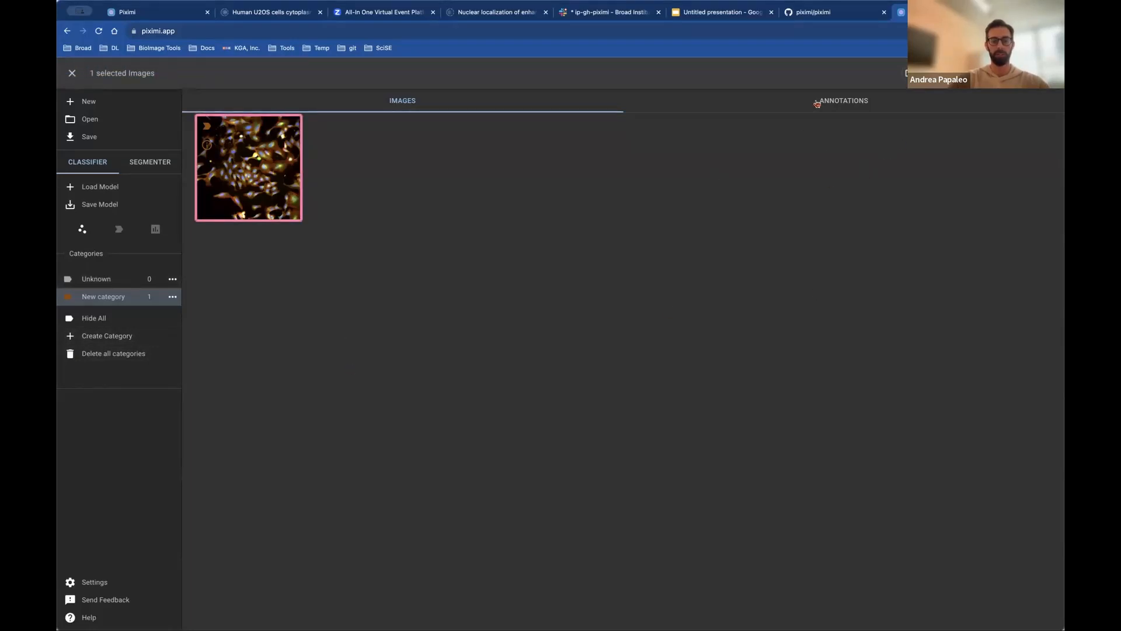
left_click(842, 101)
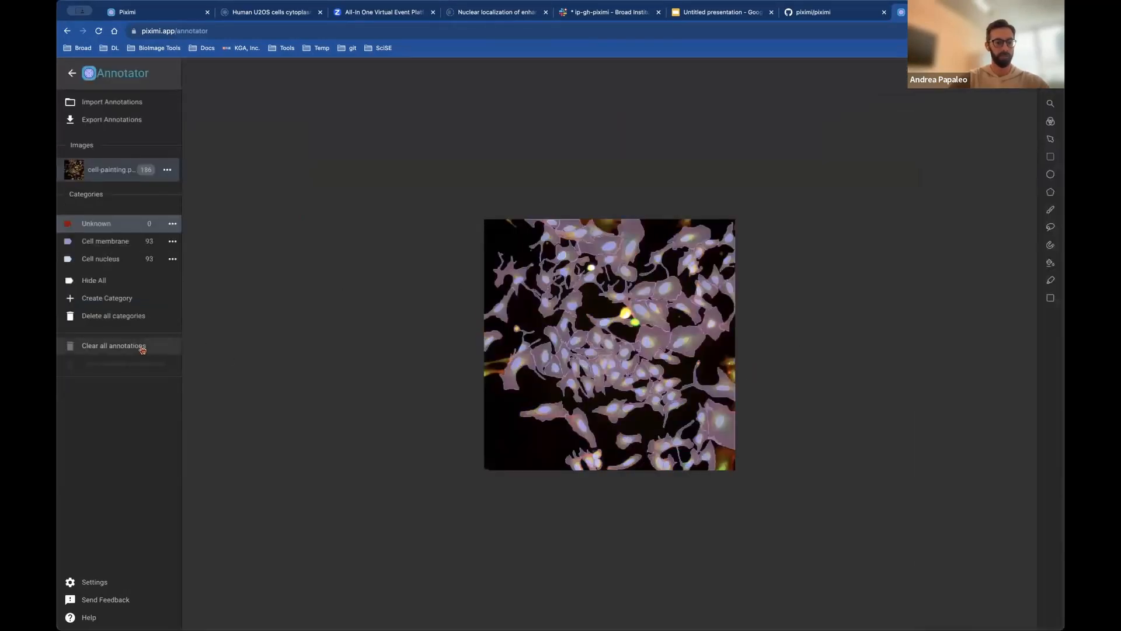
left_click(141, 347)
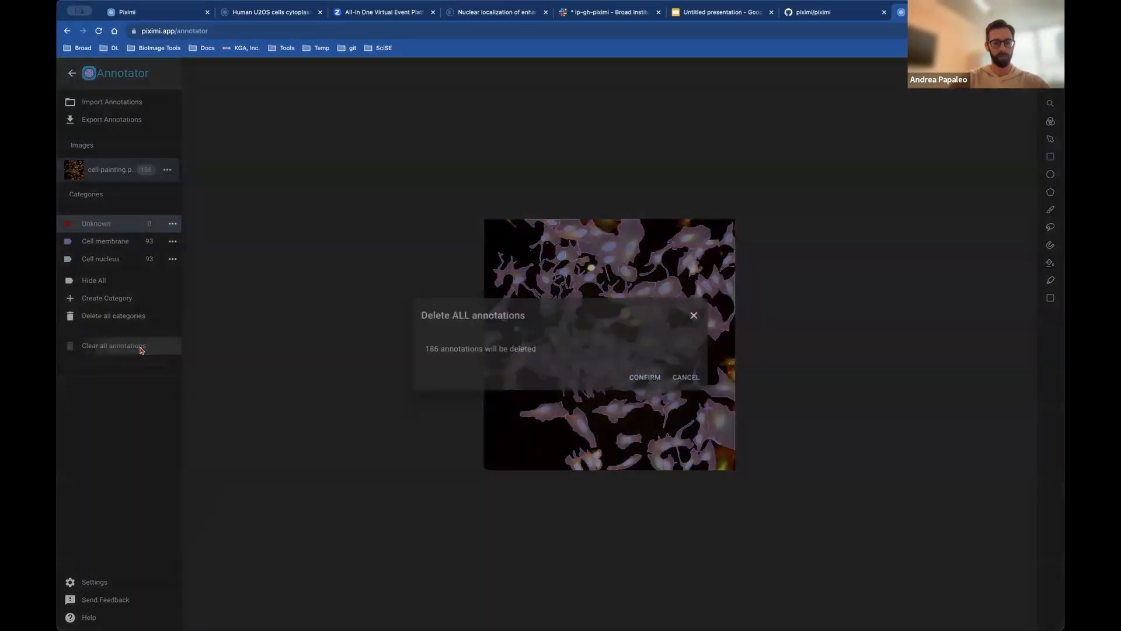
left_click(654, 378)
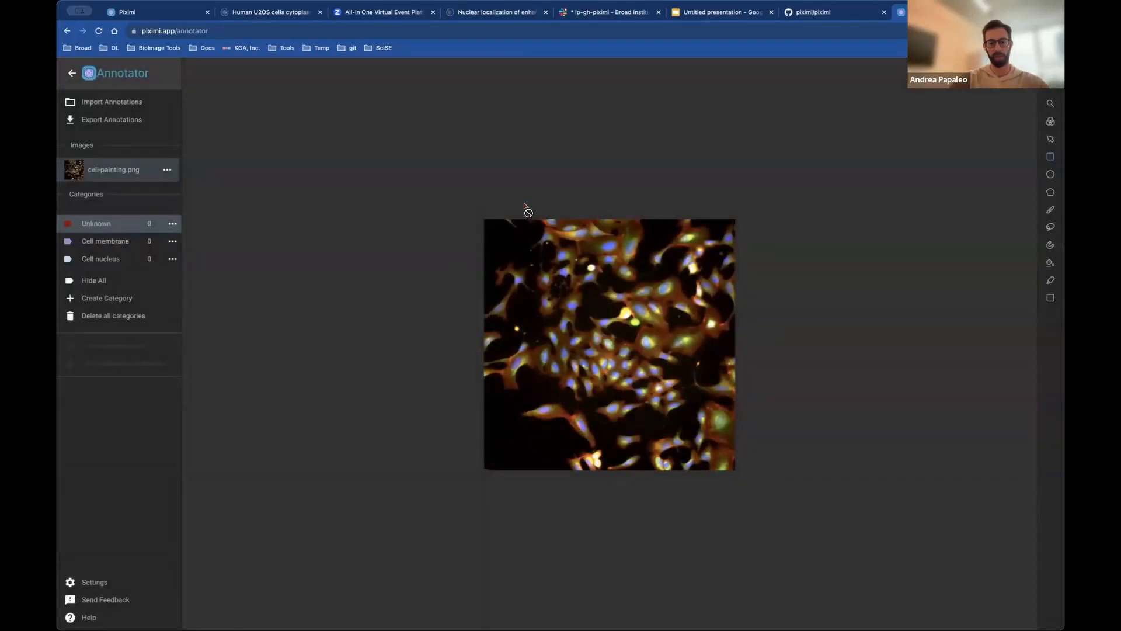
Add a large rectangular annotation of category Unknown over the cells in the upper middle of the image
mouse_move(1050, 105)
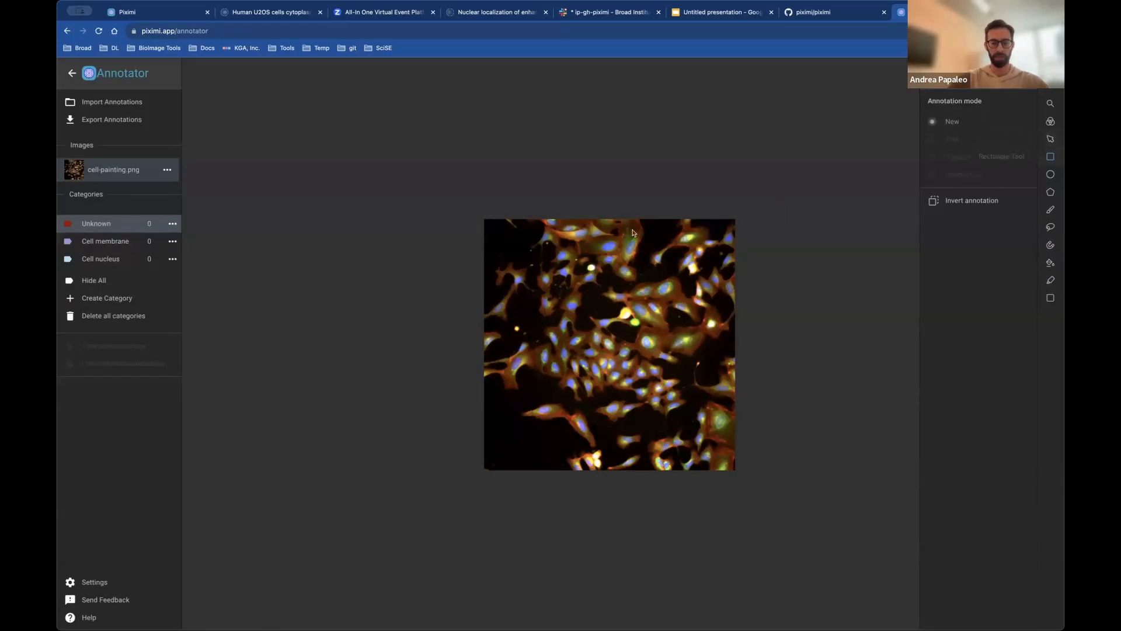
left_click_drag(566, 249, 664, 351)
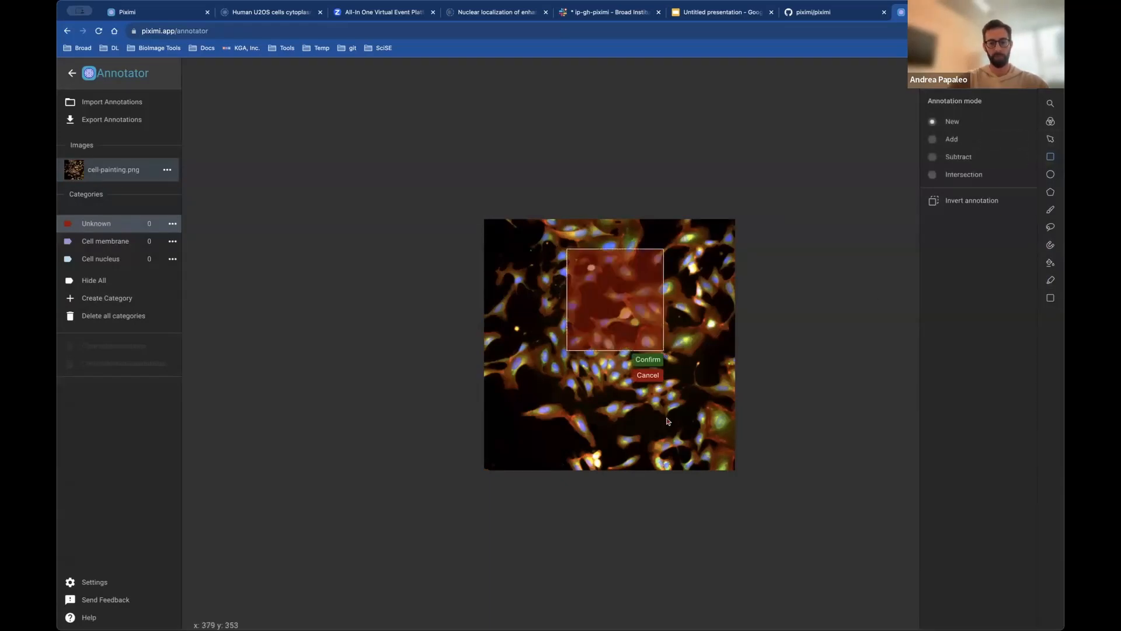
left_click(656, 360)
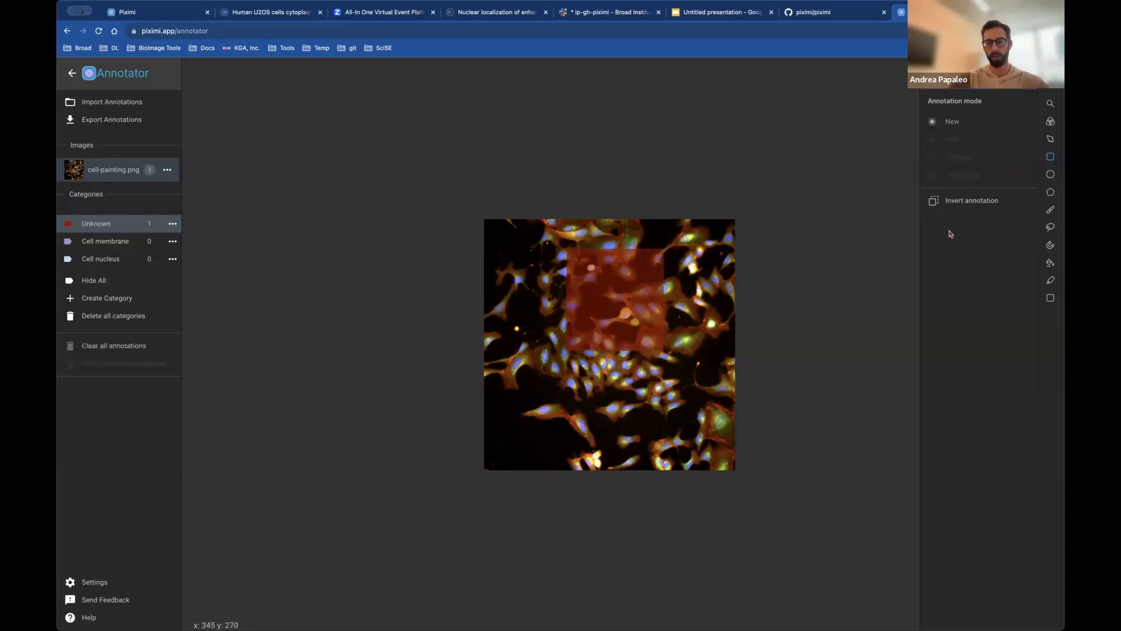
Add a small elliptical annotation of category Unknown just beside the left edge of the rectangular annotation
left_click(1051, 174)
left_click_drag(525, 282, 549, 302)
left_click(540, 315)
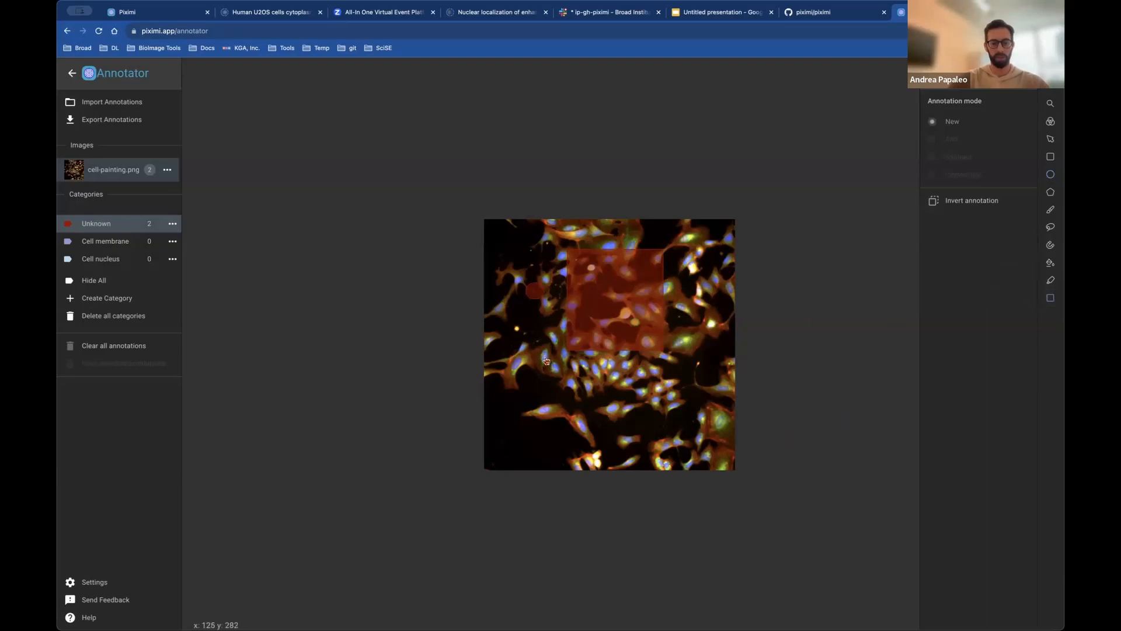
Add a threshold annotation of category Unknown over the cell cluster below the rectangular annotation
left_click_drag(546, 360, 676, 456)
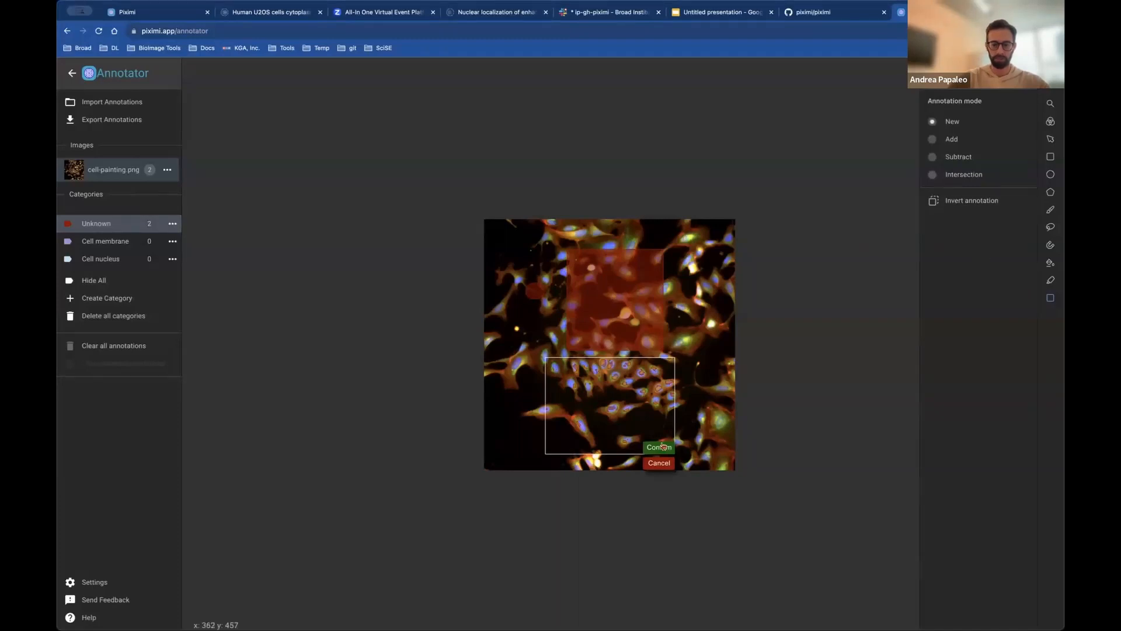
scroll(642, 413, "up", 3)
scroll(643, 413, "up", 3)
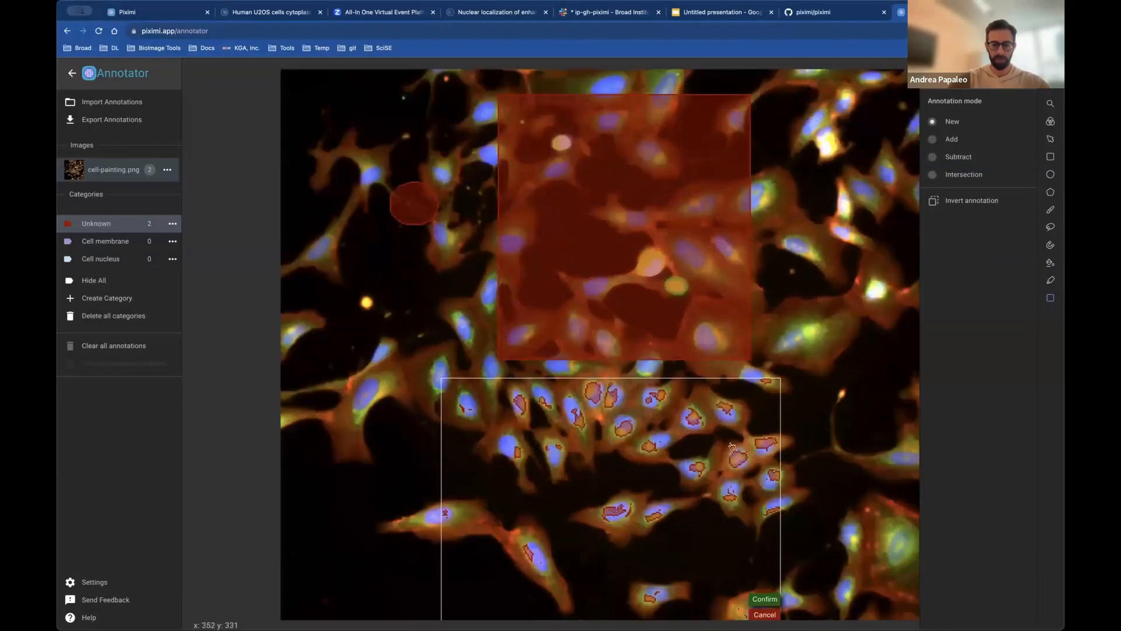
left_click(762, 600)
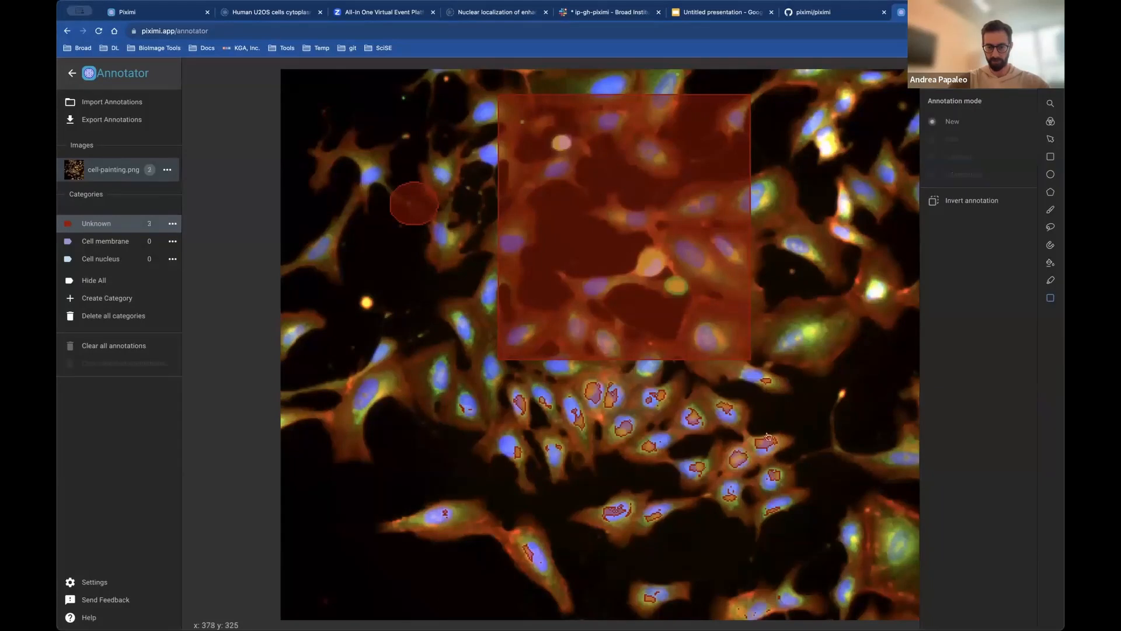
left_click(1051, 264)
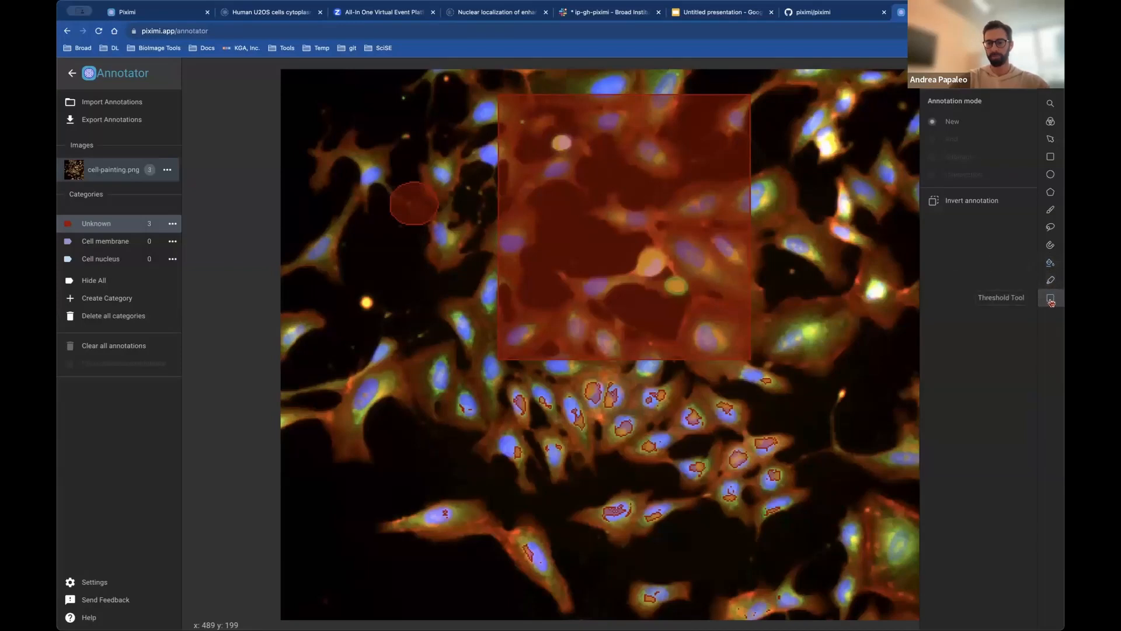
left_click(1051, 281)
left_click(1051, 263)
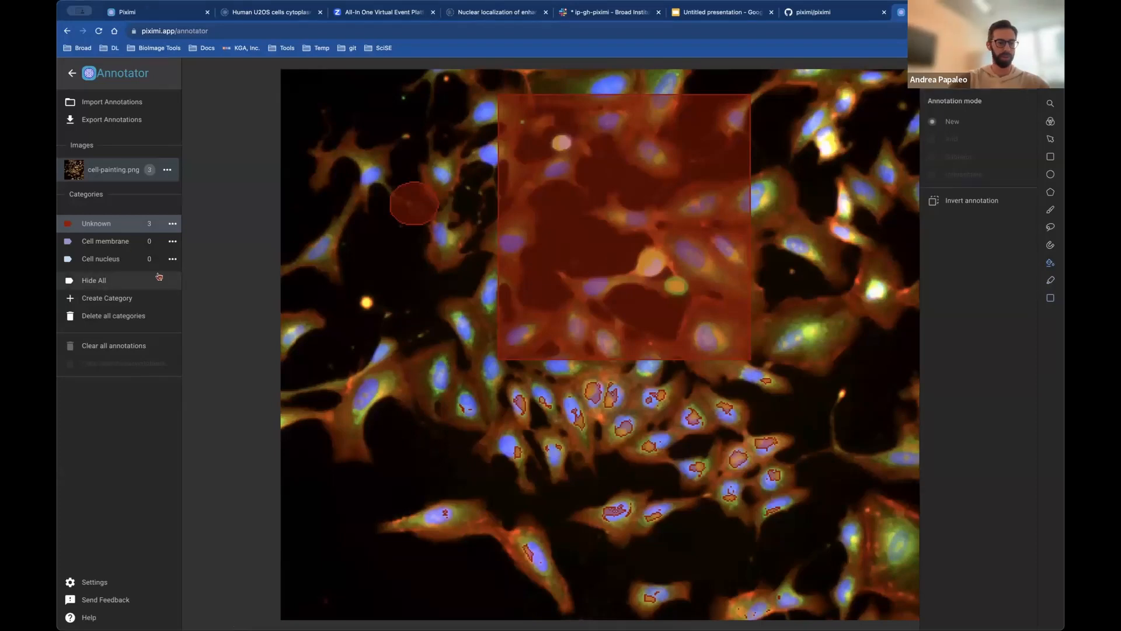
Select the large rectangular annotation and cancel the selection without deleting it
left_click(1051, 139)
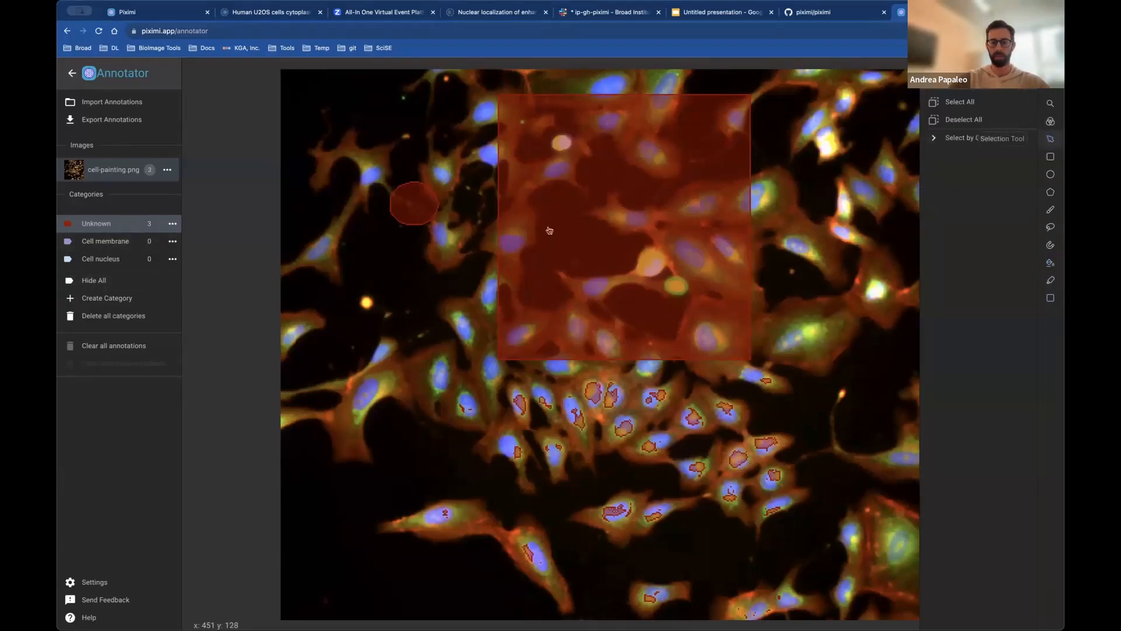
left_click(569, 219)
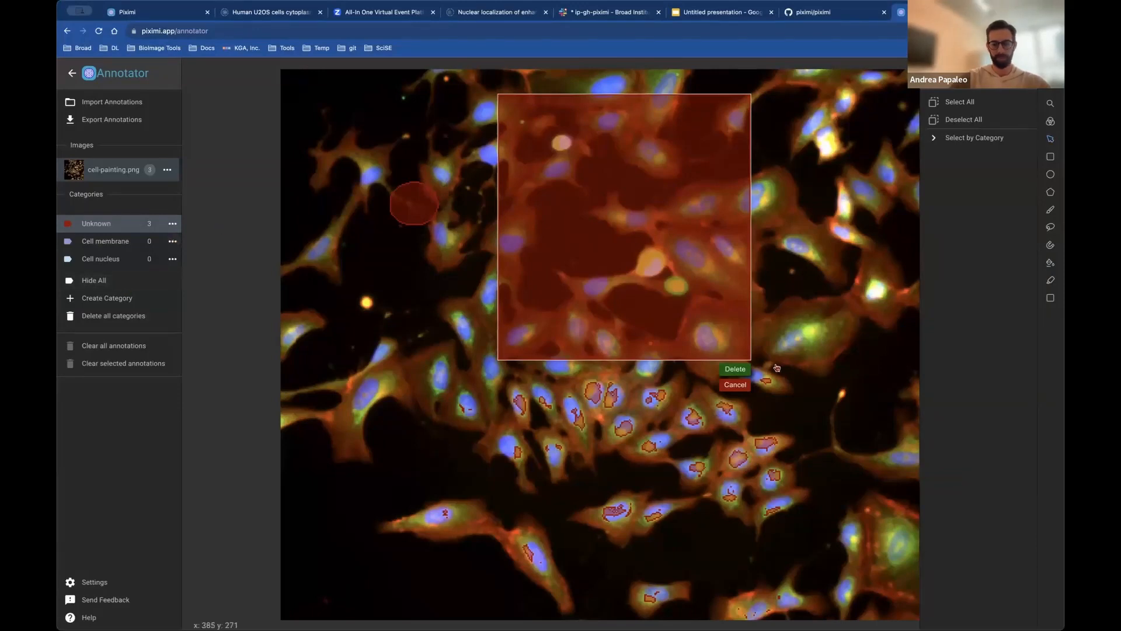
left_click(108, 241)
left_click(107, 227)
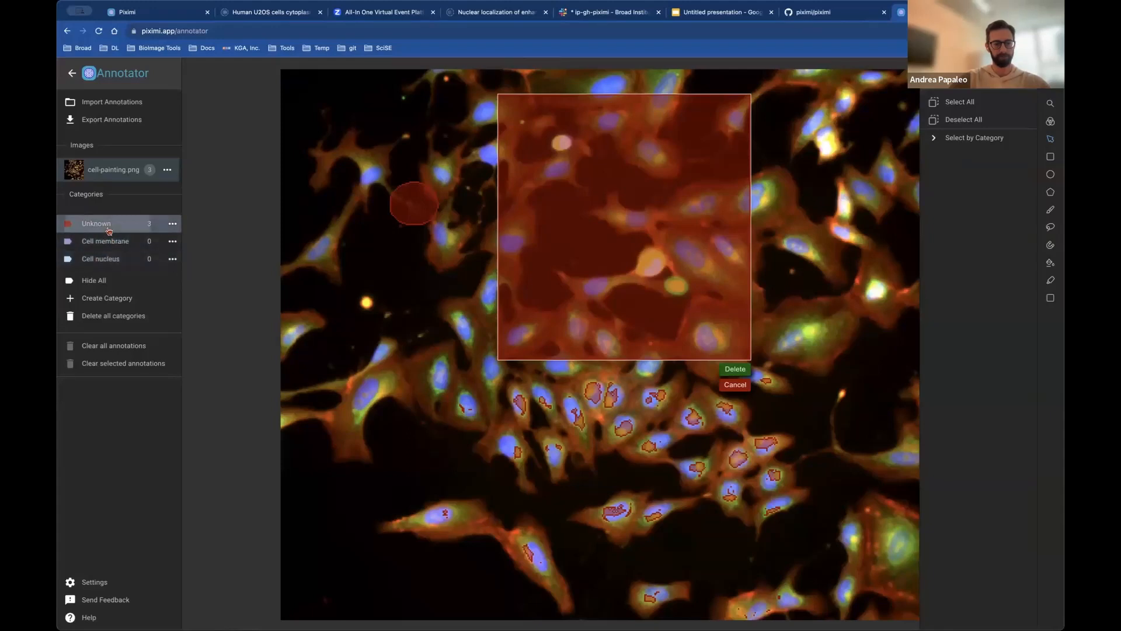
left_click(732, 385)
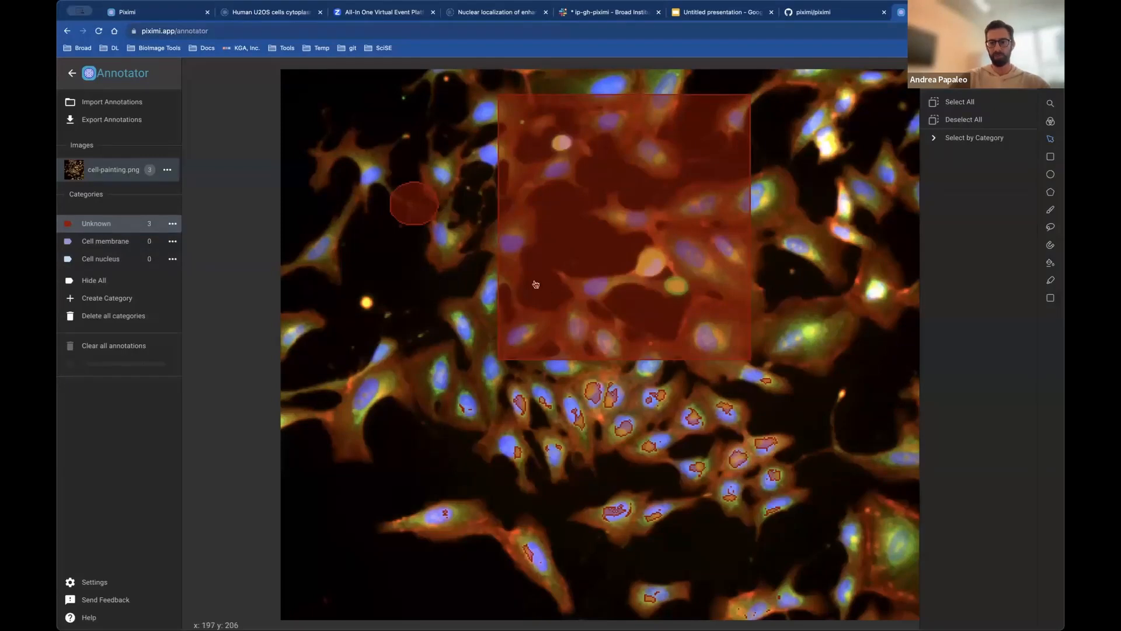
scroll(534, 286, "down", 5)
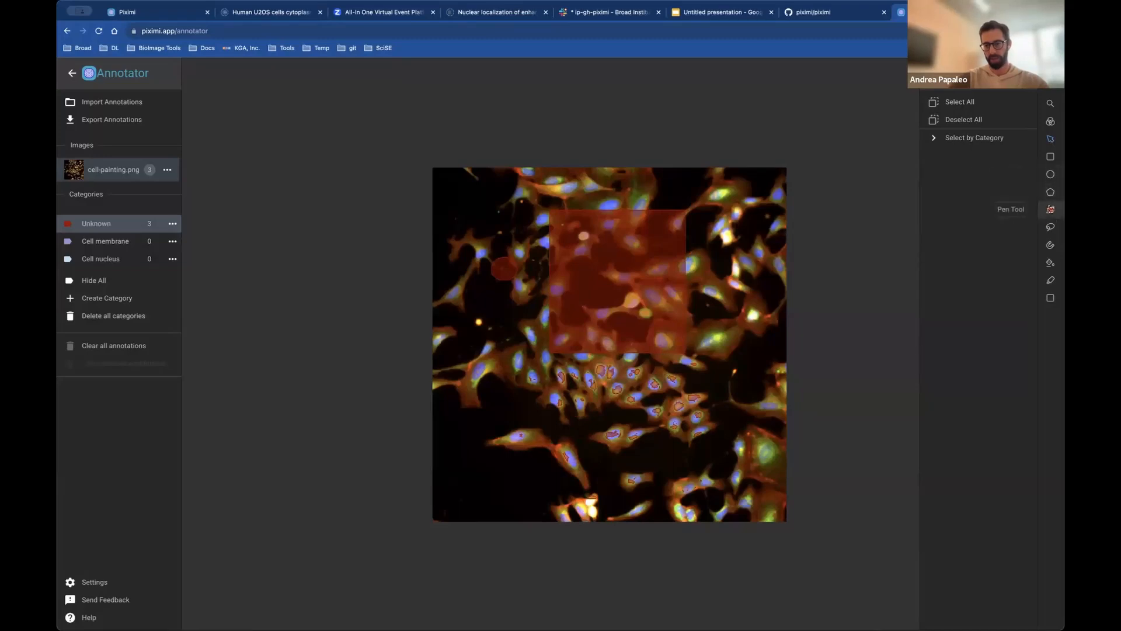
Return from the annotator to the project, keeping the new annotations, and show their cropped thumbnails
left_click(72, 73)
left_click(608, 377)
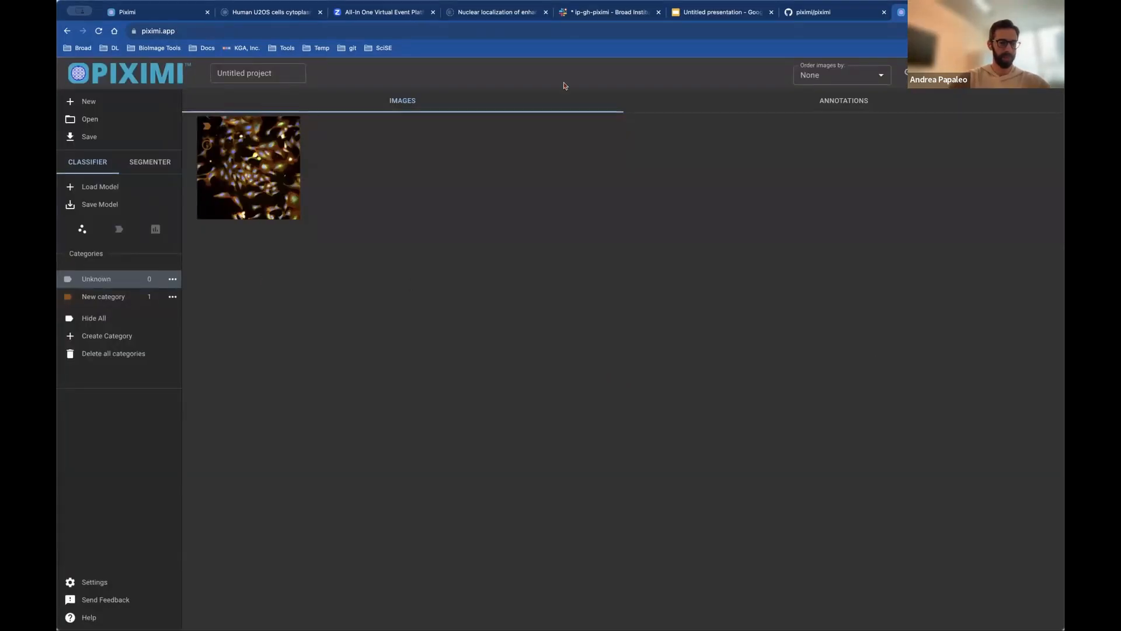
left_click(826, 111)
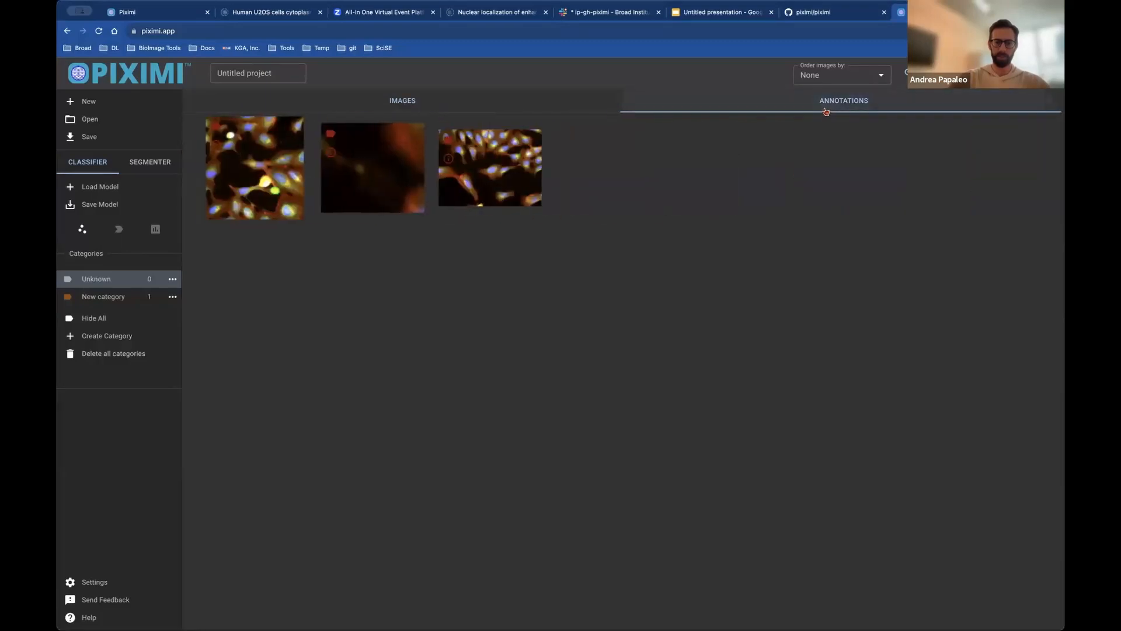
left_click(245, 188)
left_click(385, 170)
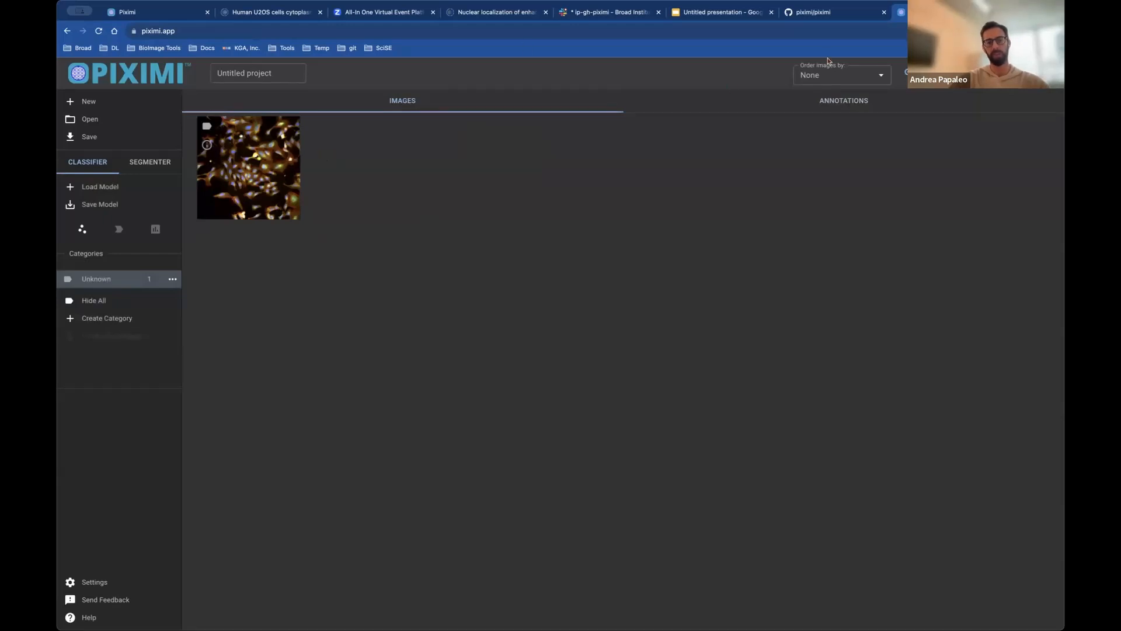
Browse the cropped annotation thumbnails of the cell nuclei and whole cells in the reloaded image
left_click(834, 100)
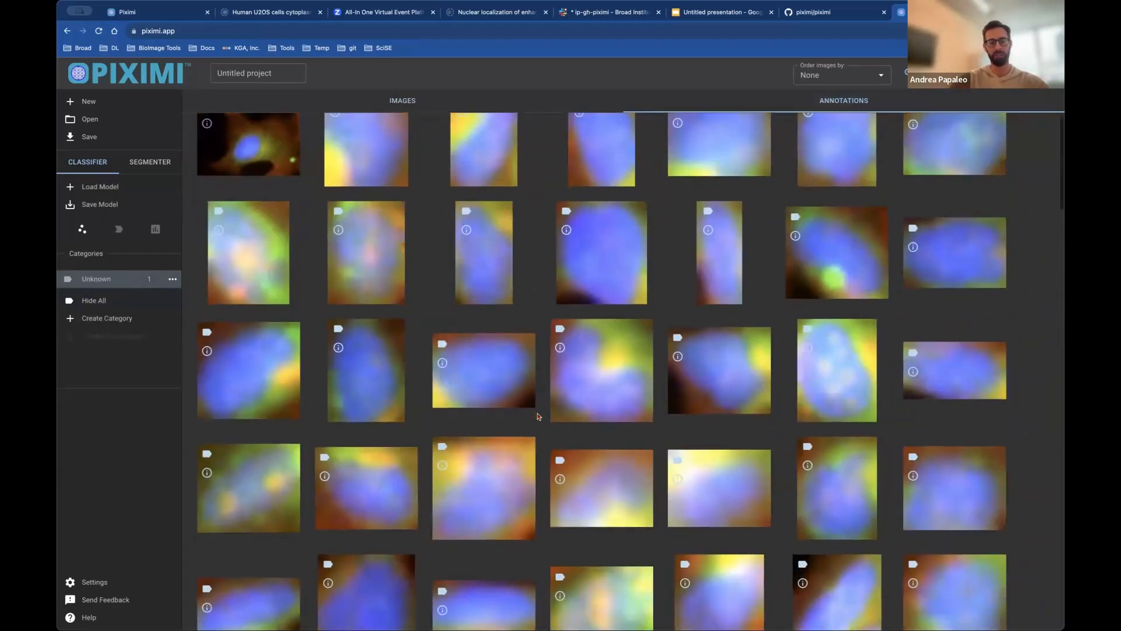
scroll(538, 416, "down", 15)
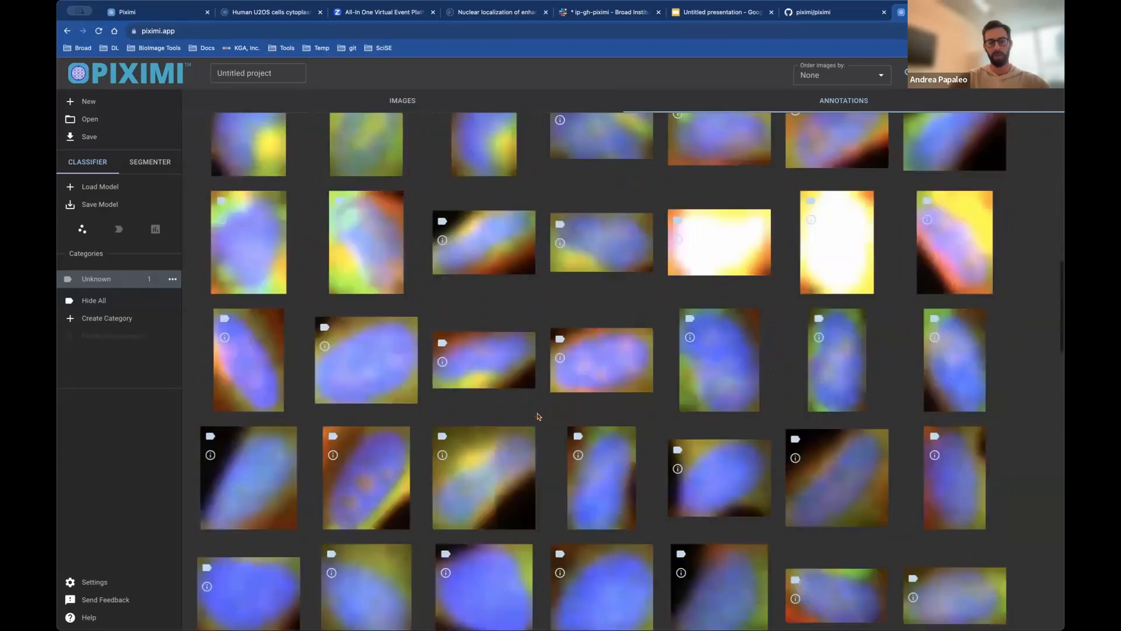
scroll(538, 416, "down", 15)
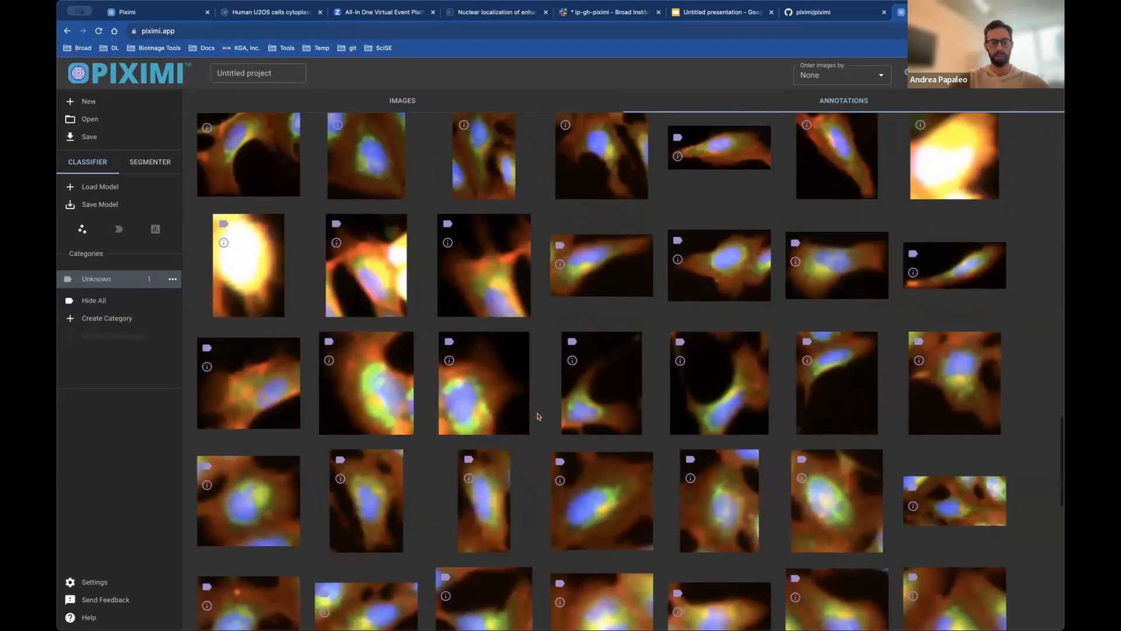
scroll(538, 416, "down", 15)
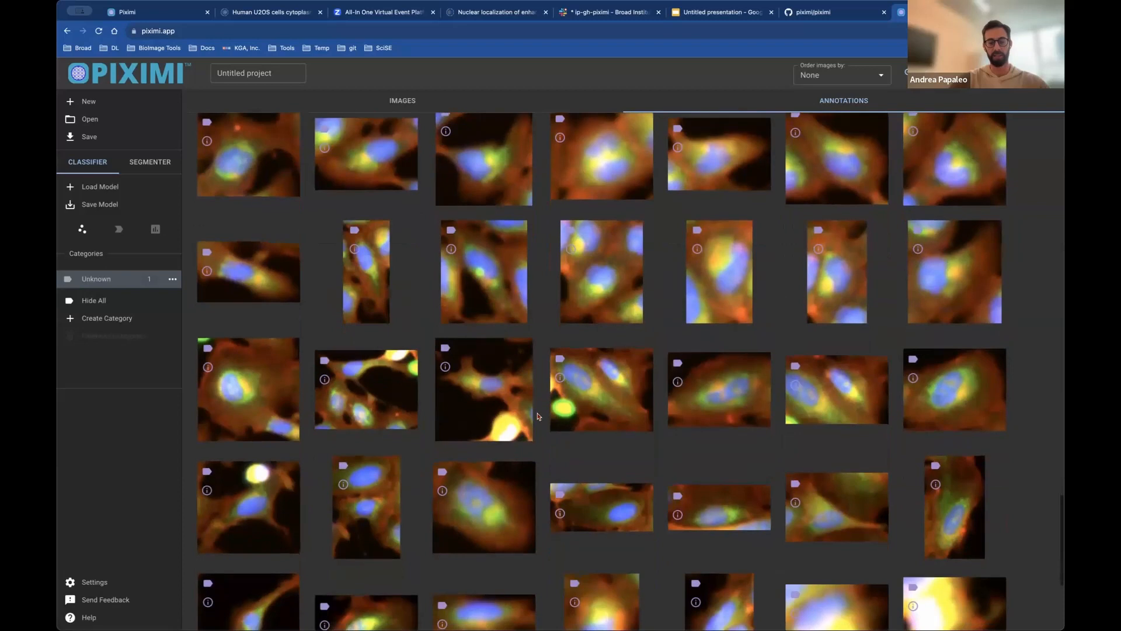
Open the example project Human U2OS-cells cytoplasm crops in place of the current project
scroll(538, 416, "down", 15)
scroll(538, 416, "up", 1)
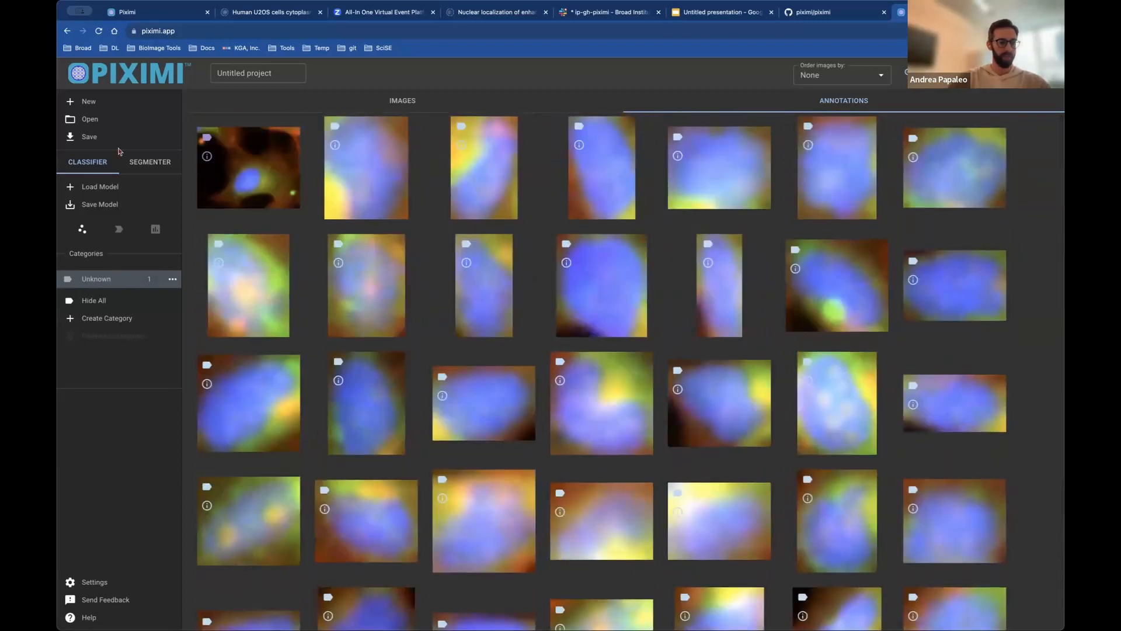
left_click(91, 119)
mouse_move(105, 142)
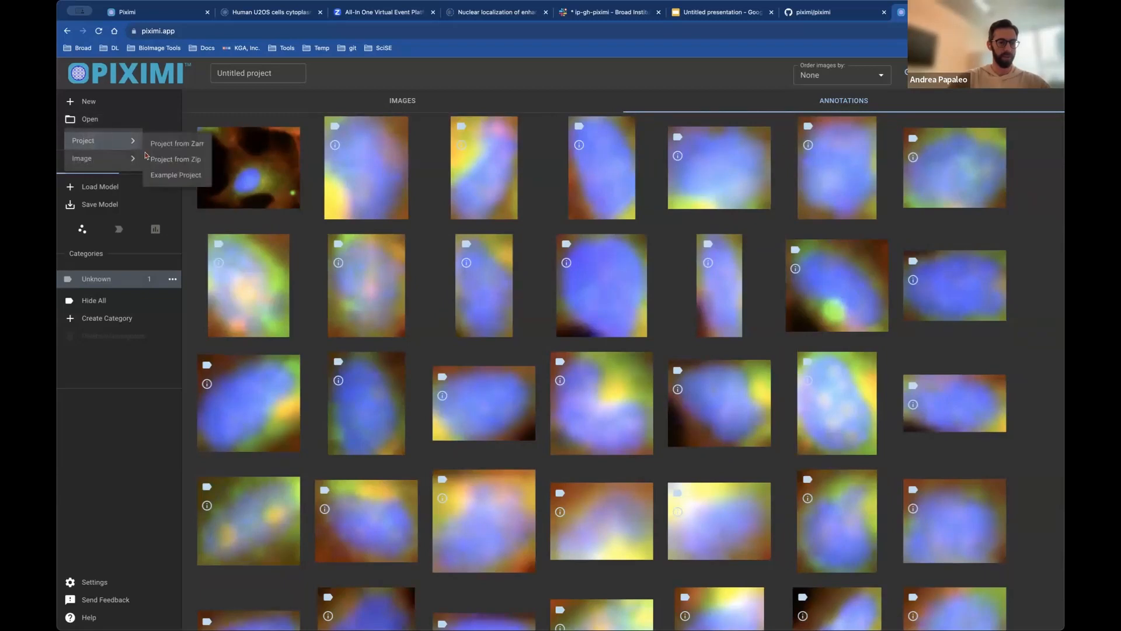
left_click(175, 175)
scroll(677, 316, "down", 1)
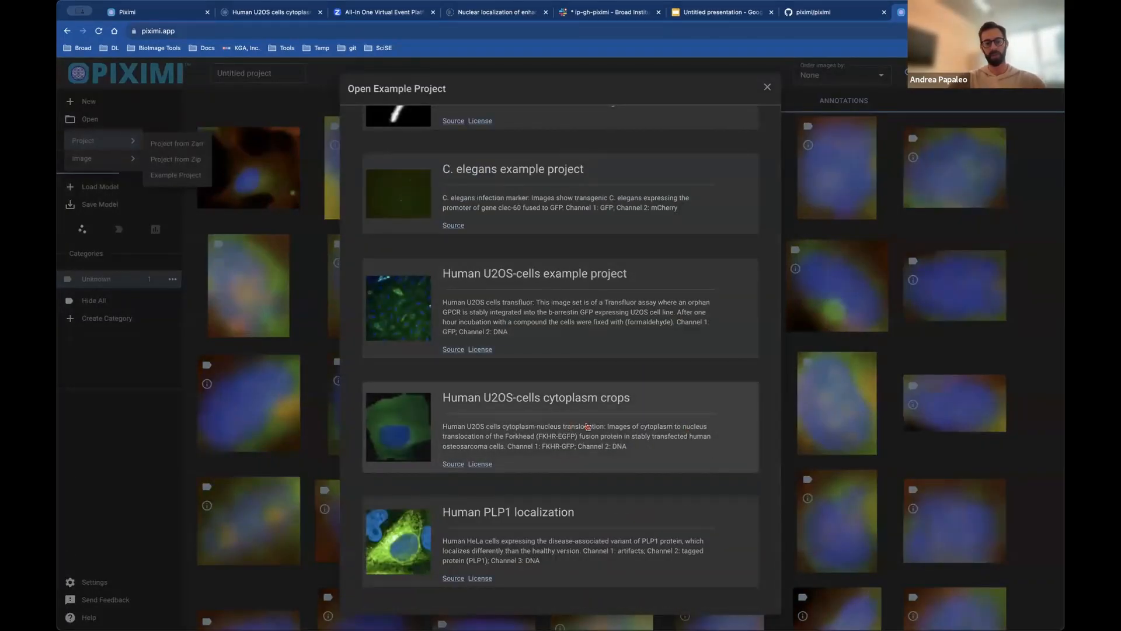
left_click(587, 427)
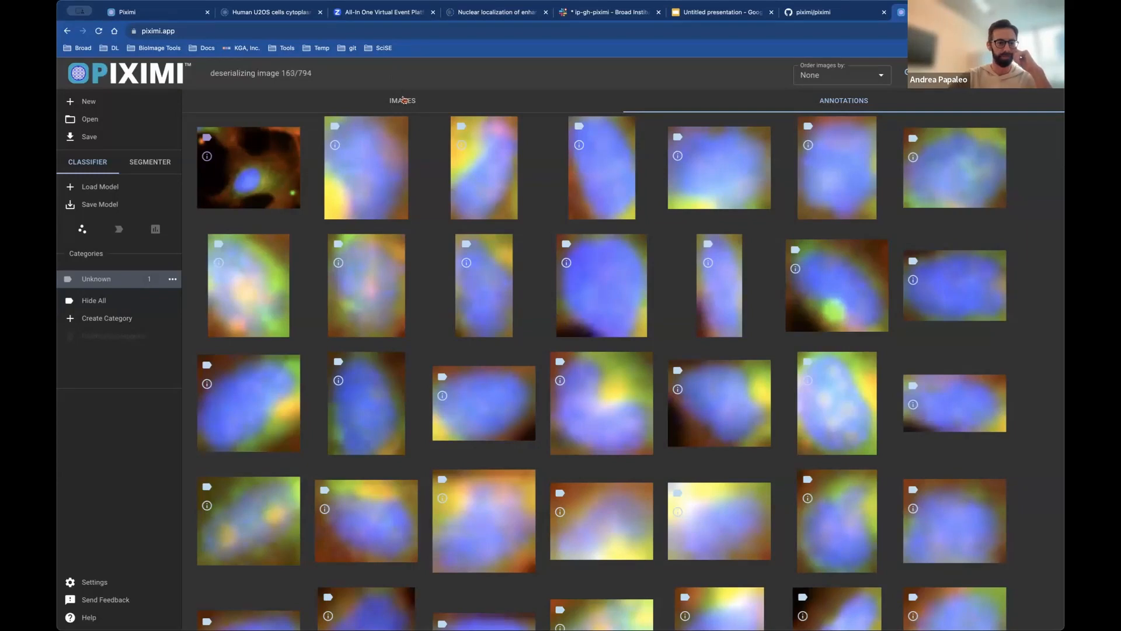
Show the segmenter categories, order the cropped annotations by Category, and examine their image details and category grouping
left_click(164, 162)
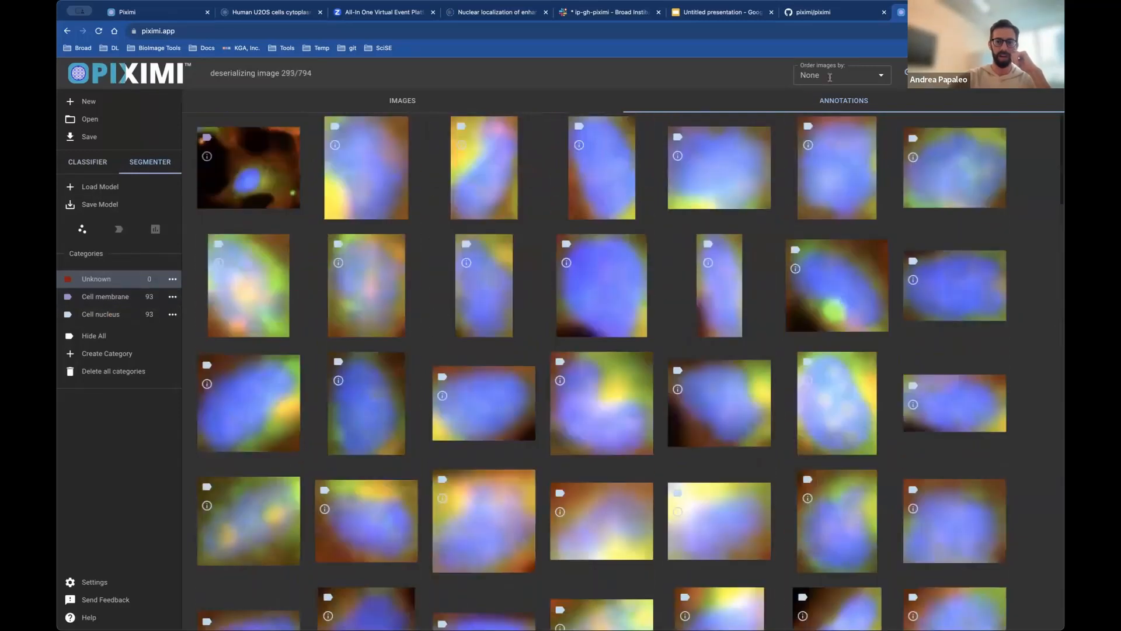
left_click(830, 77)
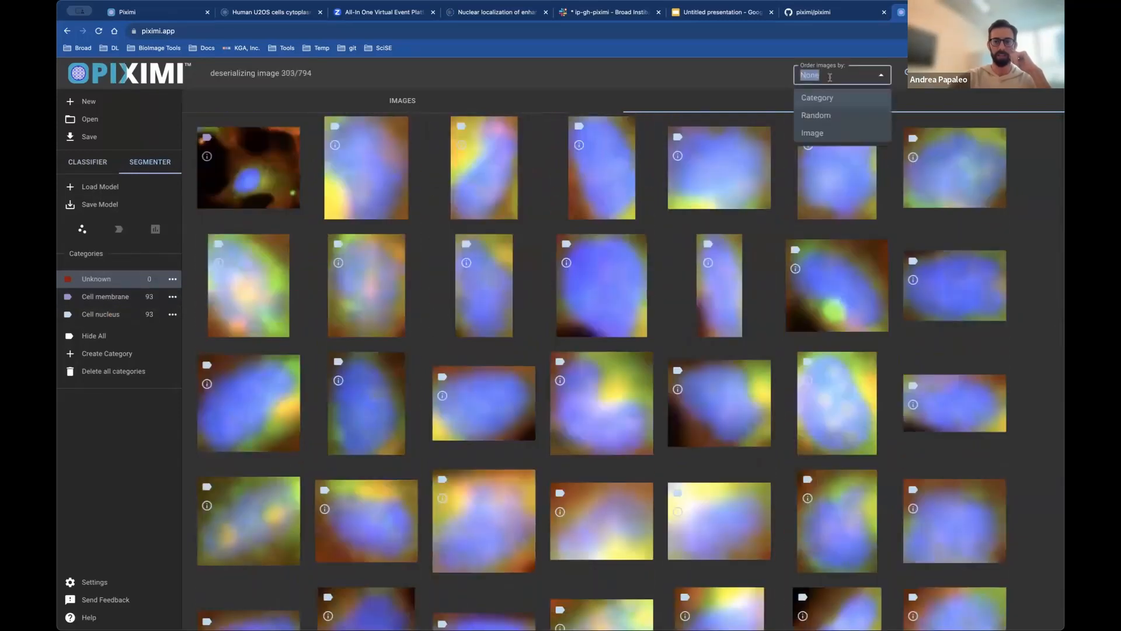
left_click(826, 100)
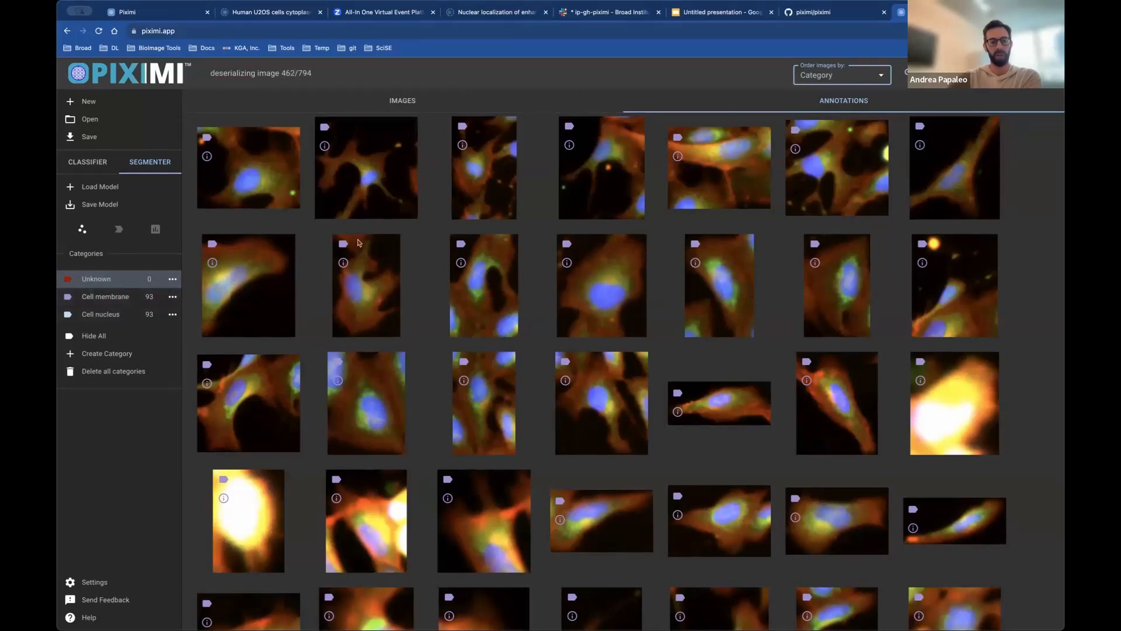
mouse_move(325, 146)
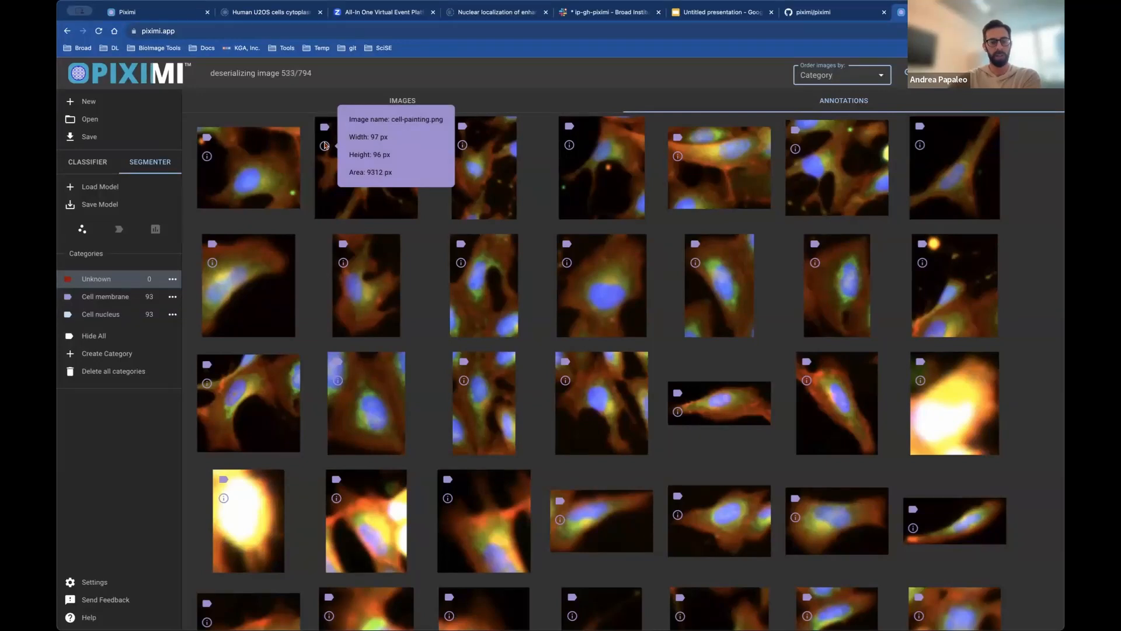
mouse_move(207, 156)
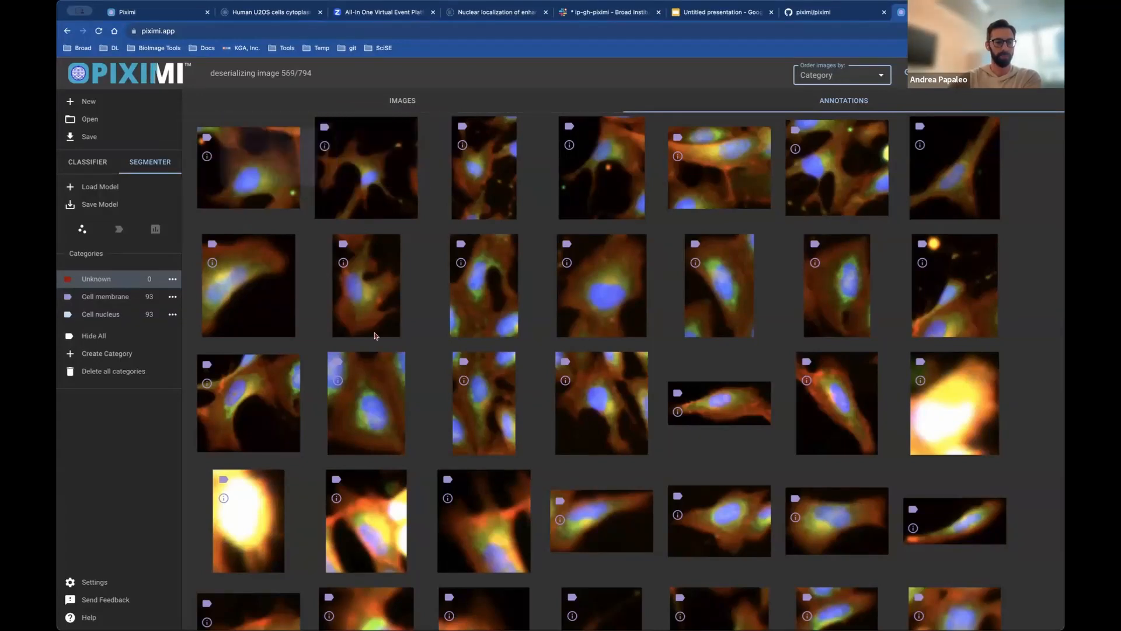
scroll(374, 331, "down", 15)
scroll(375, 336, "down", 7)
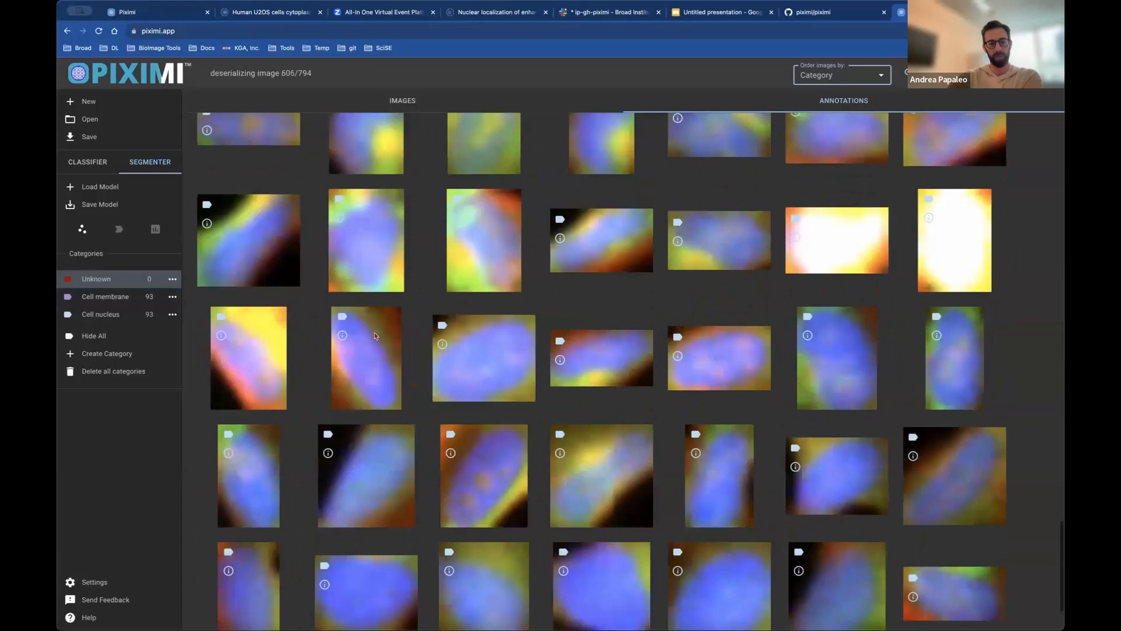
mouse_move(339, 236)
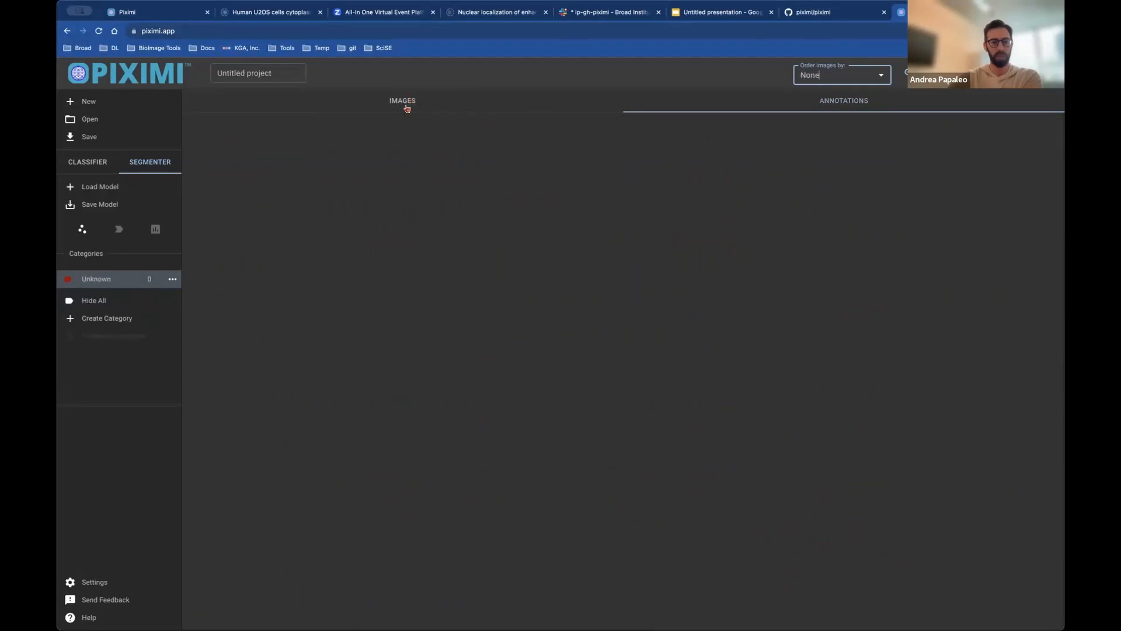
Show the images of the newly loaded example project and order them by Category
left_click(409, 104)
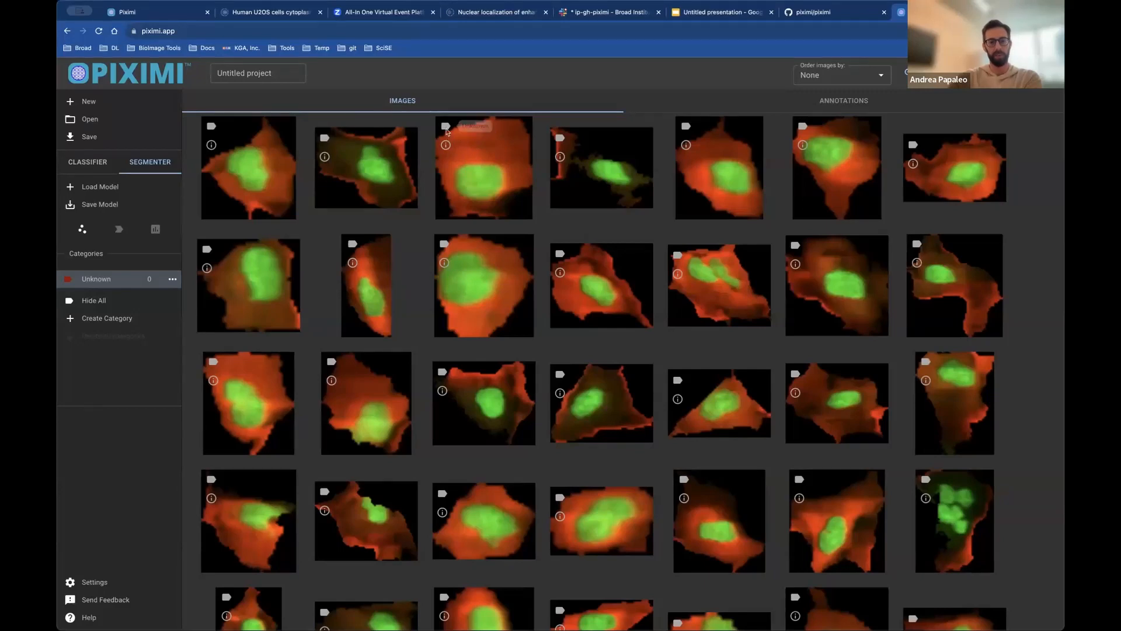
mouse_move(447, 149)
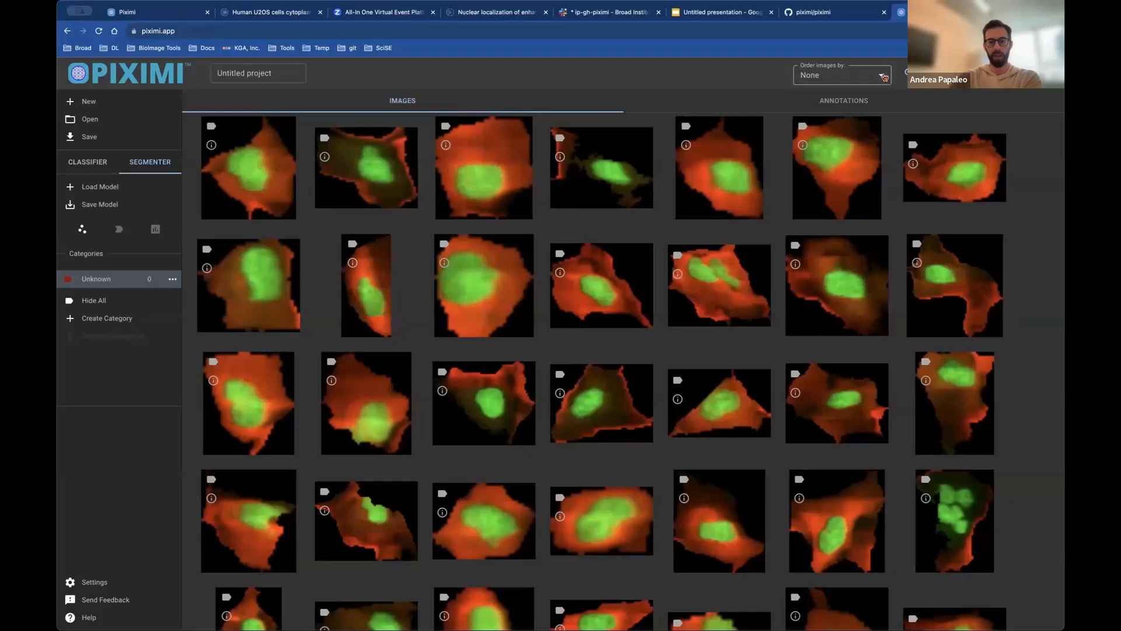
left_click(877, 76)
left_click(861, 114)
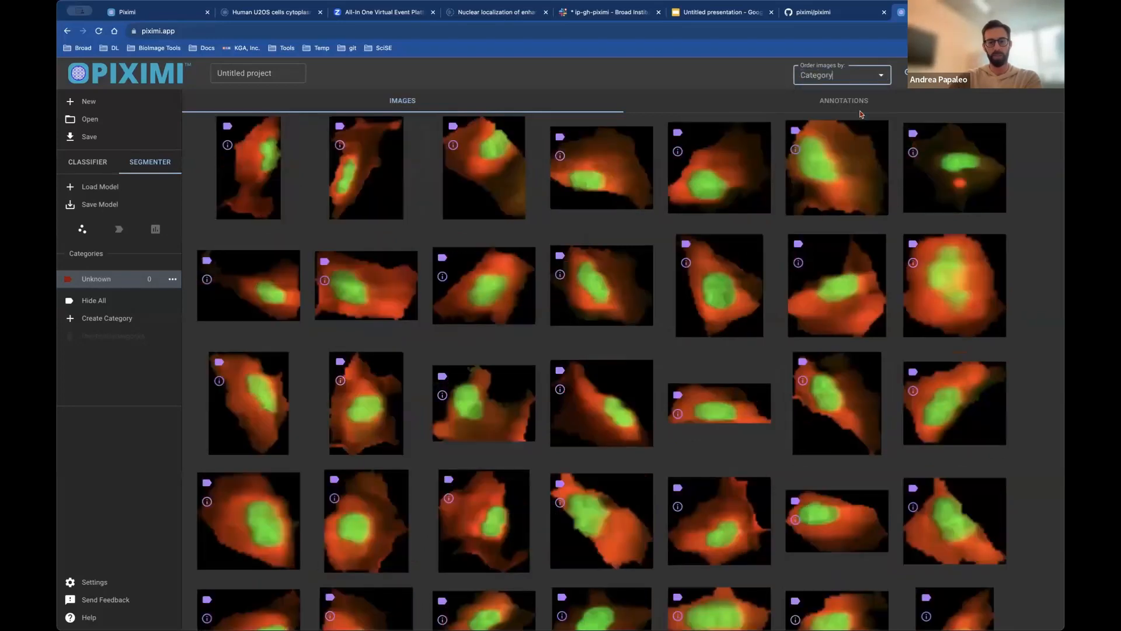
Set the image order to Random and show the project's classifier categories
left_click(864, 77)
left_click(838, 138)
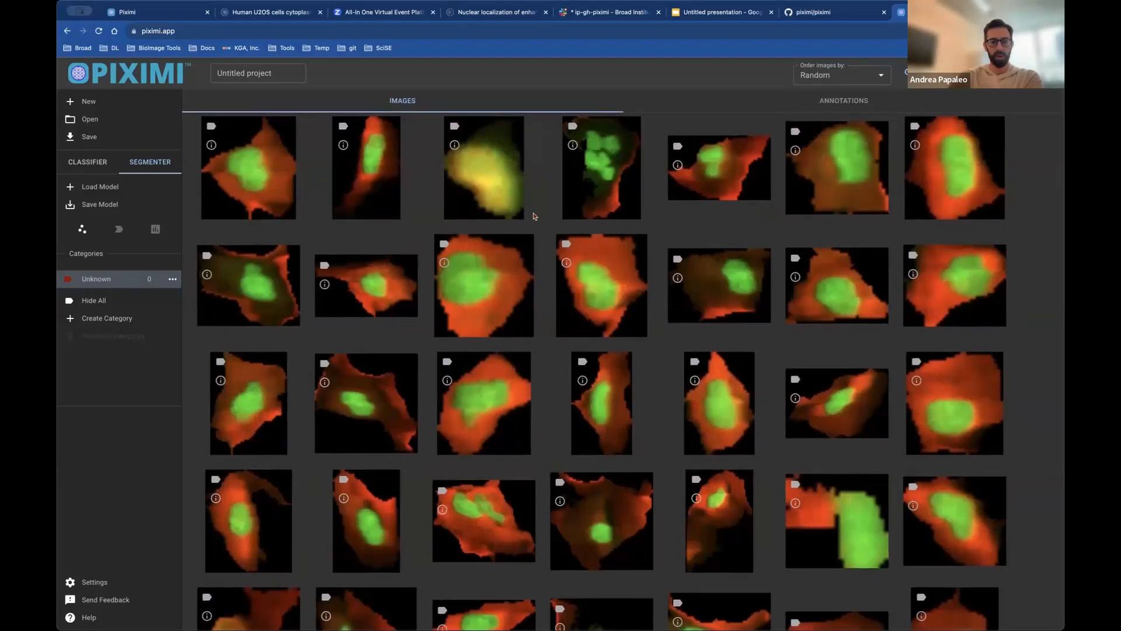
left_click(88, 169)
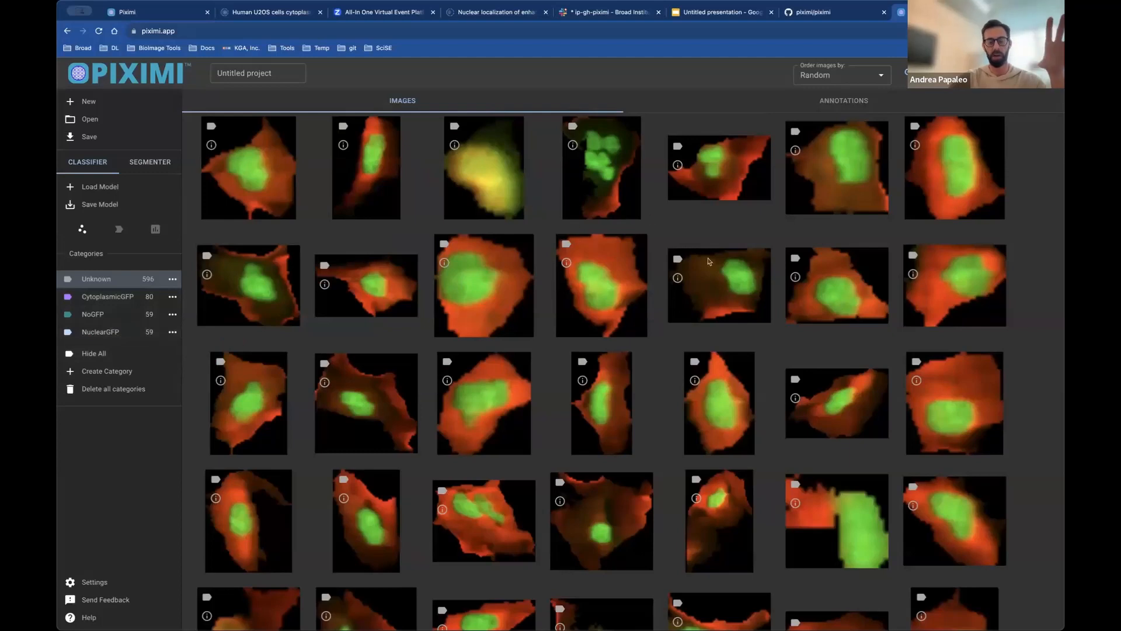
Select all images in the project and open them in the annotator
left_click(948, 151)
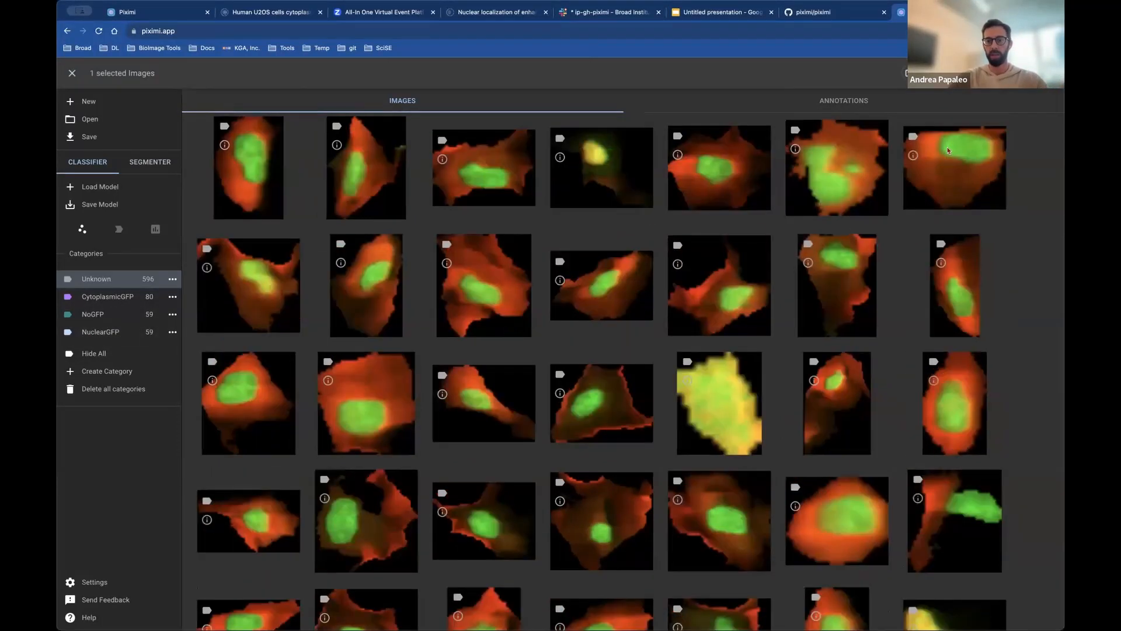
left_click(724, 176)
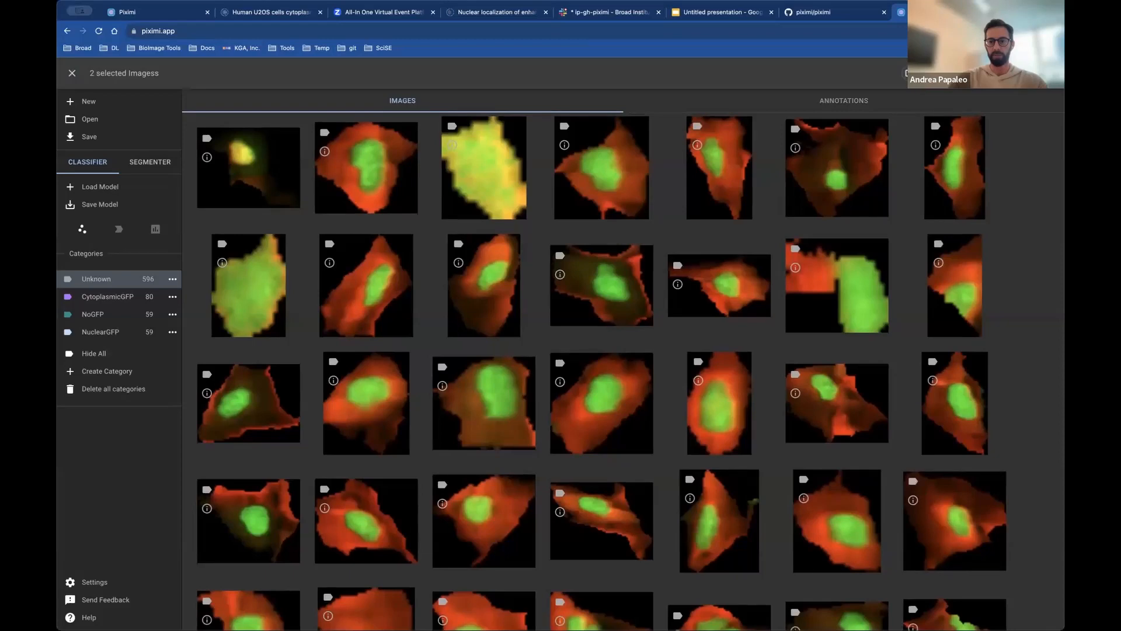
key("ctrl+a")
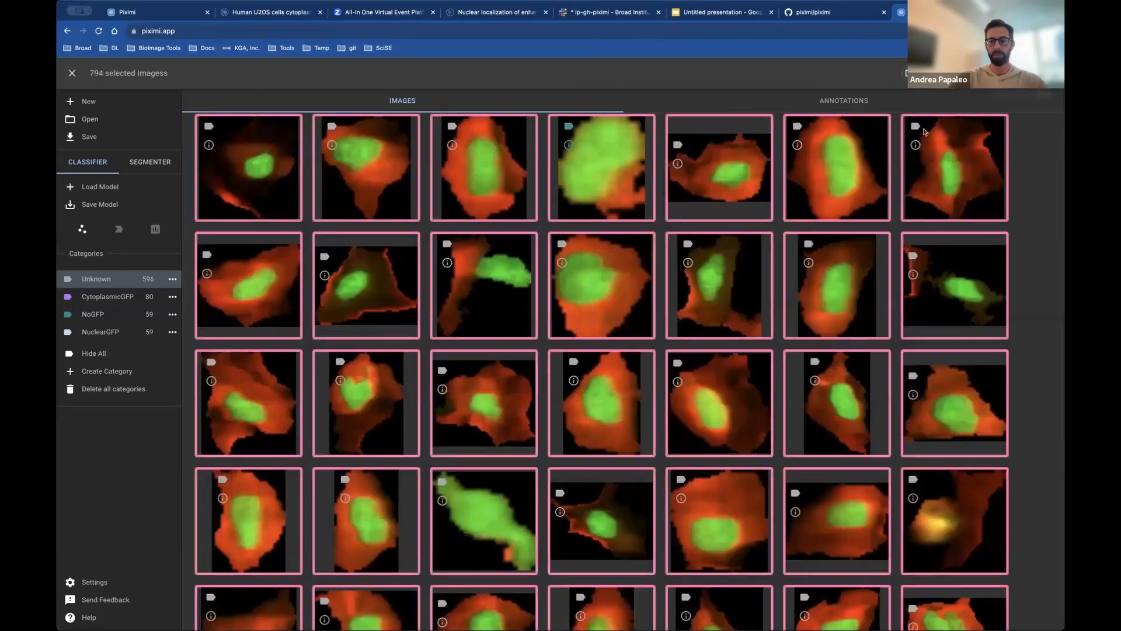
left_click(975, 73)
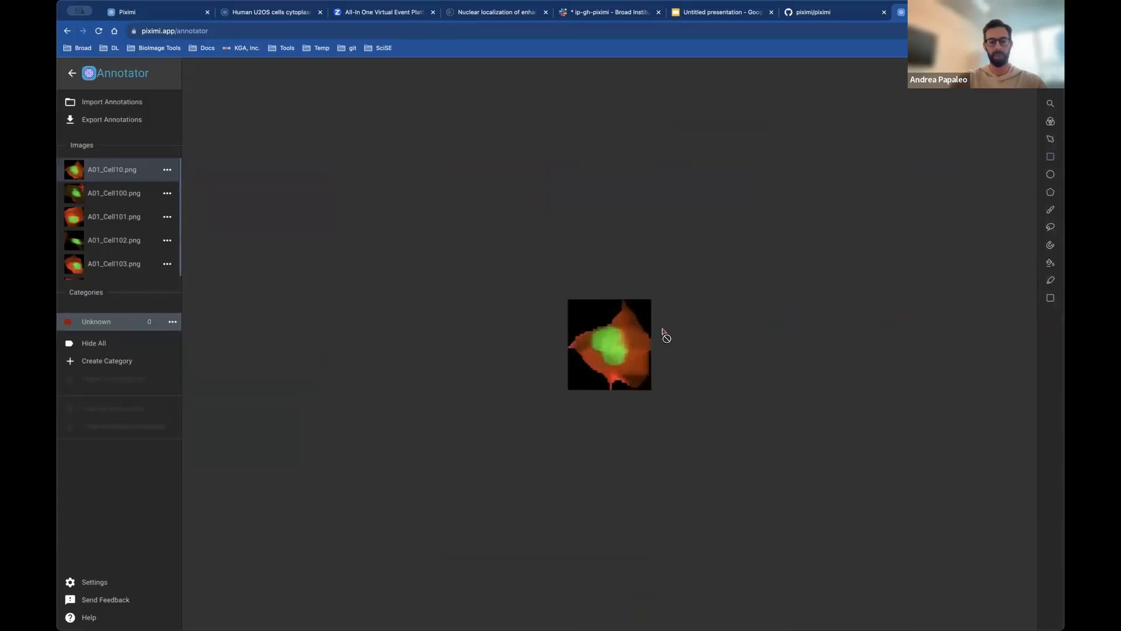
Set the display color of channel 0 to green and of channel 1 to blue for the image A01_Cell10.png
left_click(1051, 121)
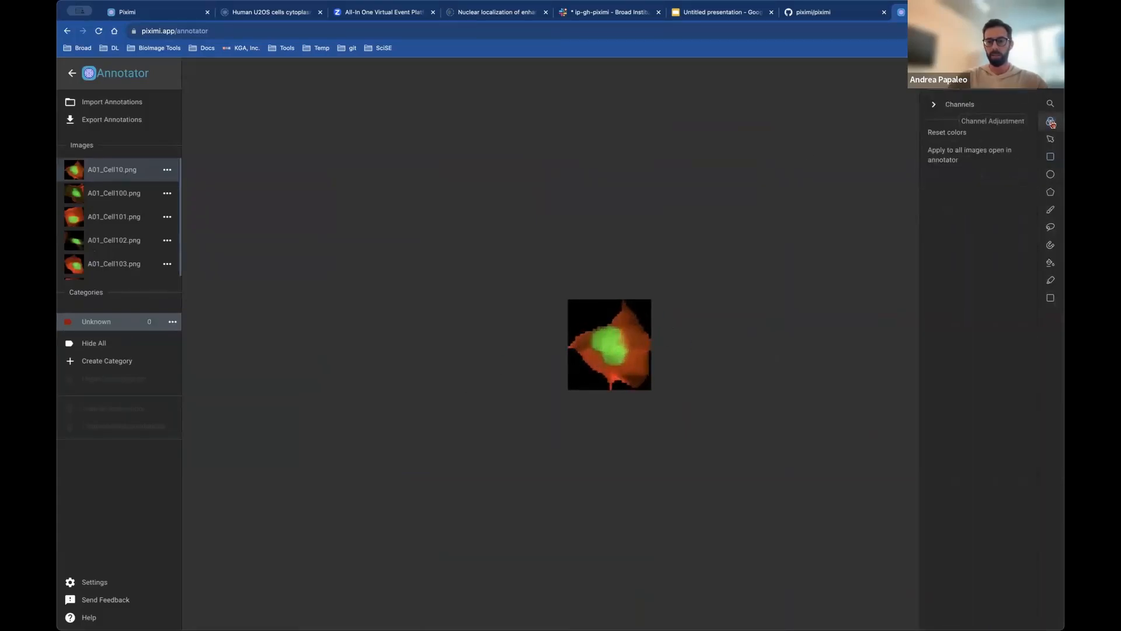
left_click(955, 107)
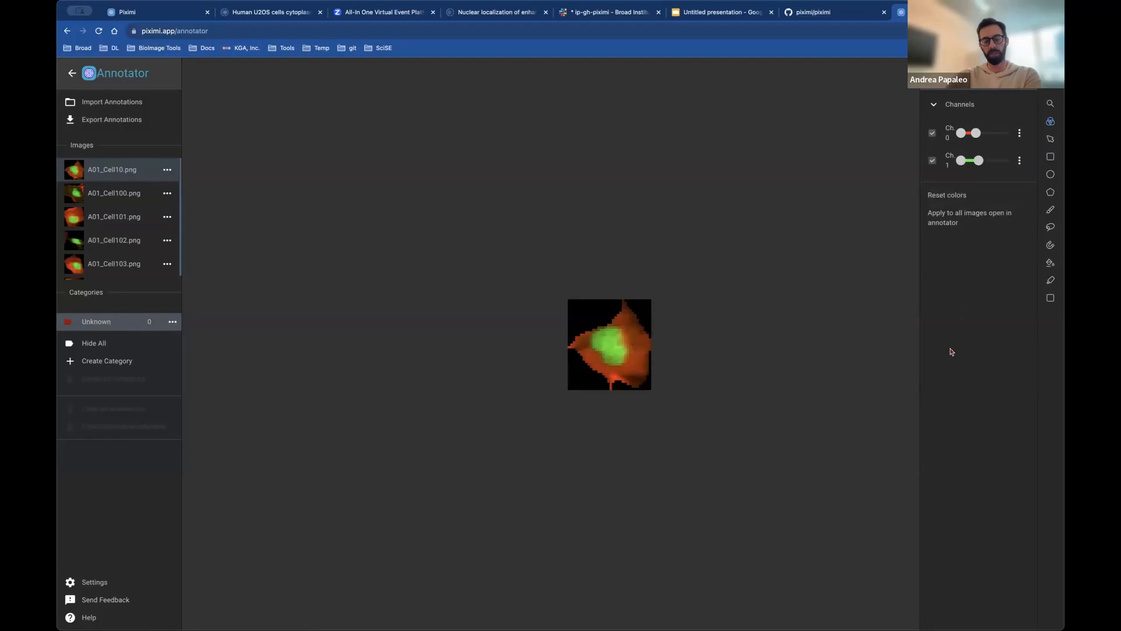
left_click(1020, 135)
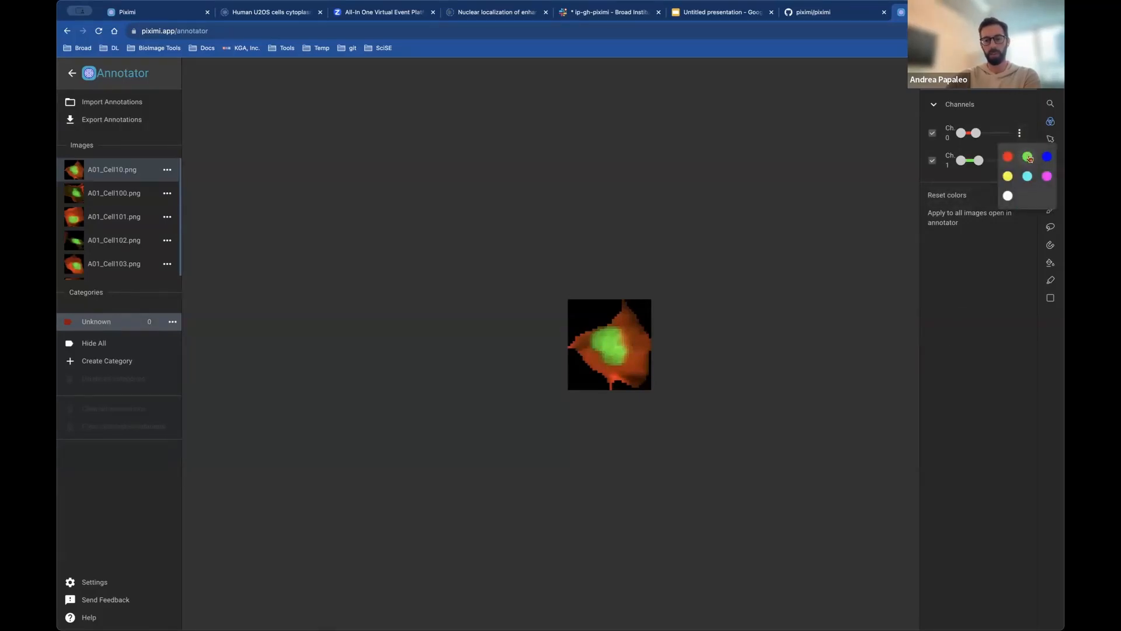
left_click(1027, 156)
left_click(1019, 160)
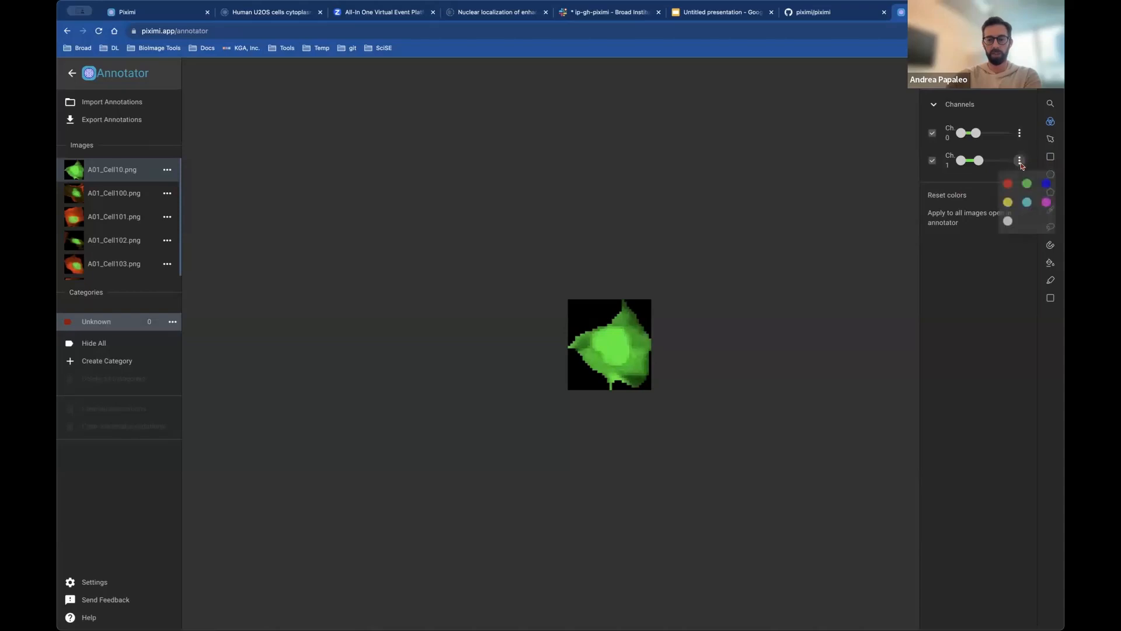
left_click(1047, 185)
Raise the upper intensity limit of channel 0 and apply the channel settings to all images open in the annotator
mouse_move(980, 133)
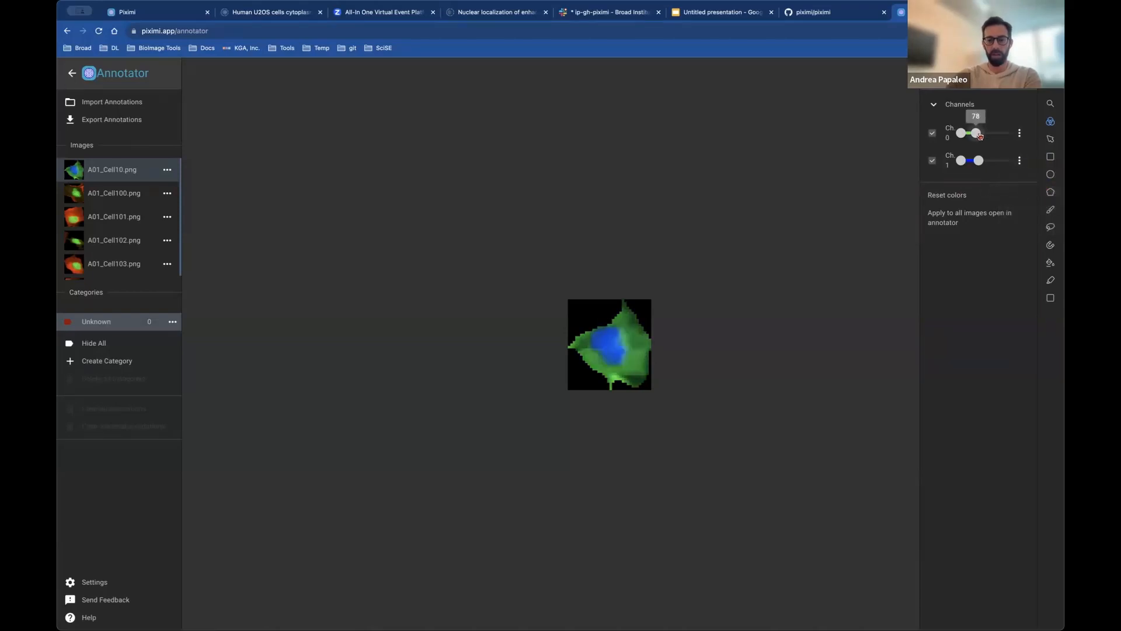
left_click_drag(979, 135, 994, 136)
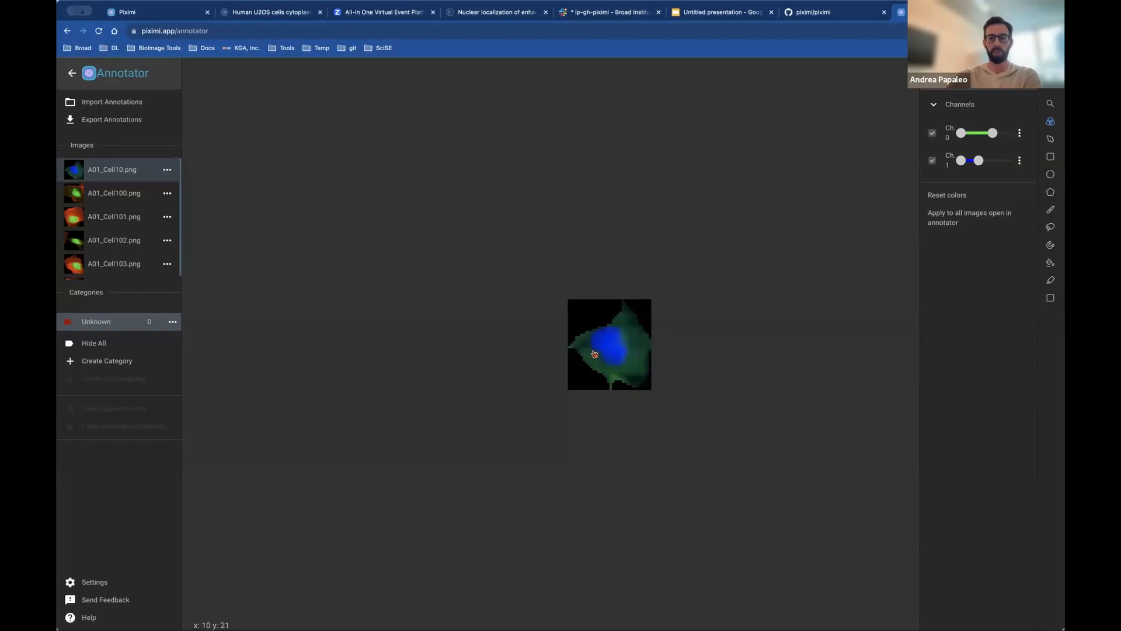
left_click(971, 219)
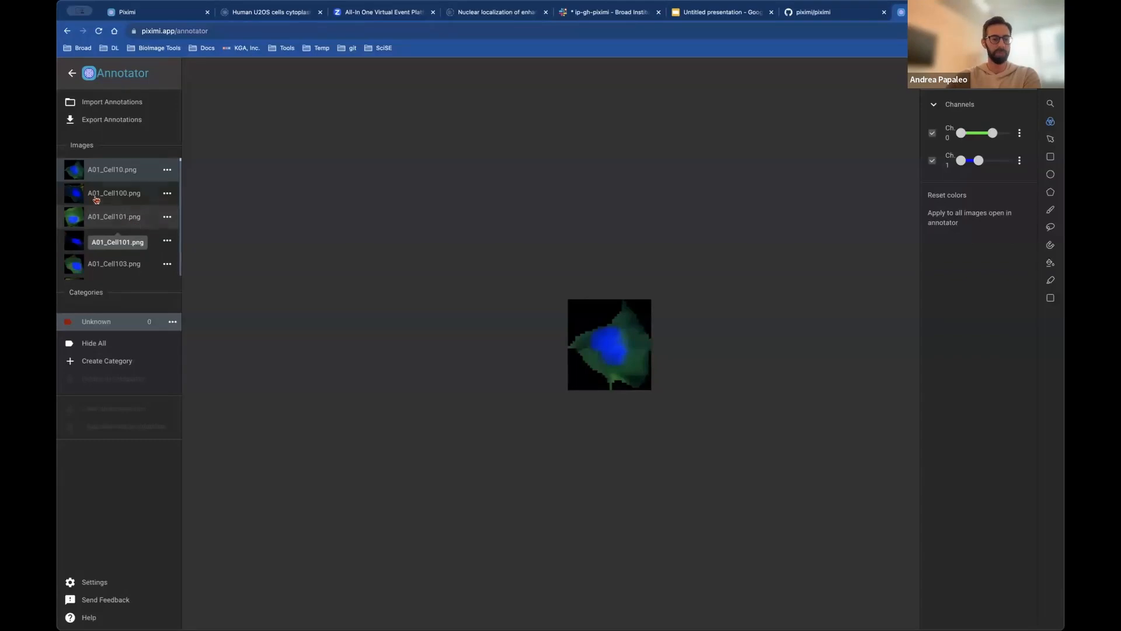
Save the changes while returning to the project page, and order the recolored images by Category
left_click(72, 74)
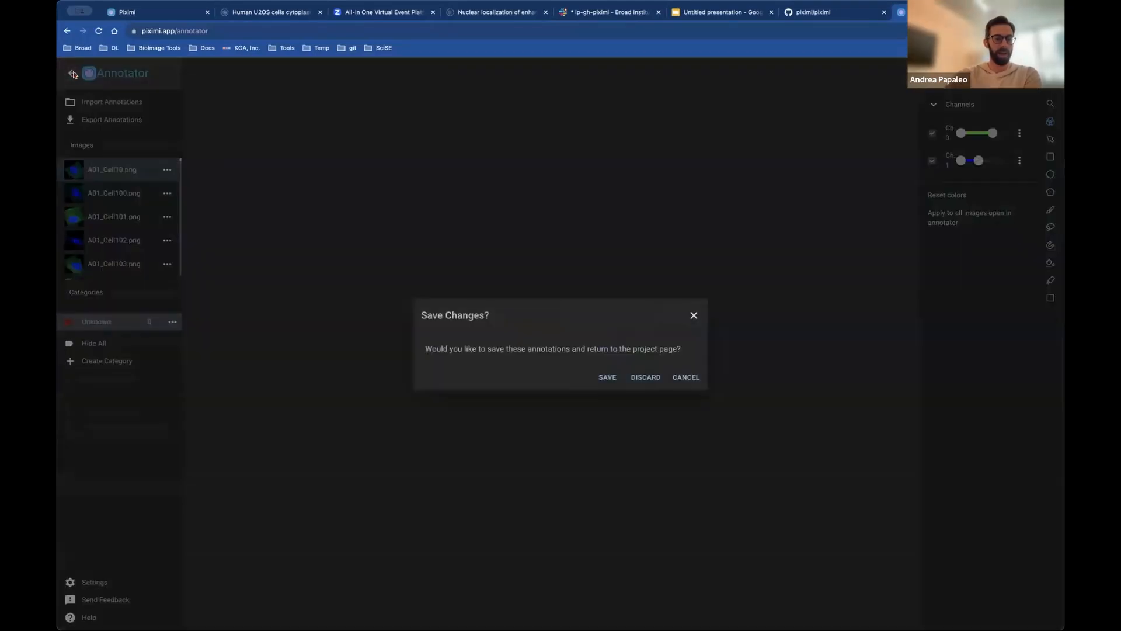
left_click(608, 378)
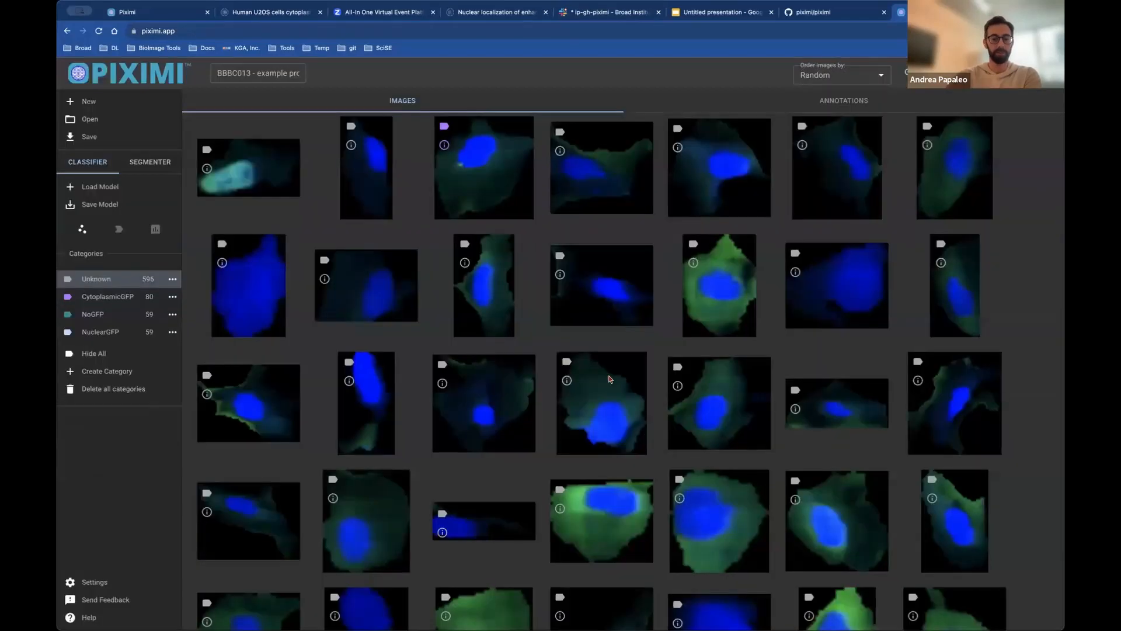
left_click(883, 79)
left_click(844, 116)
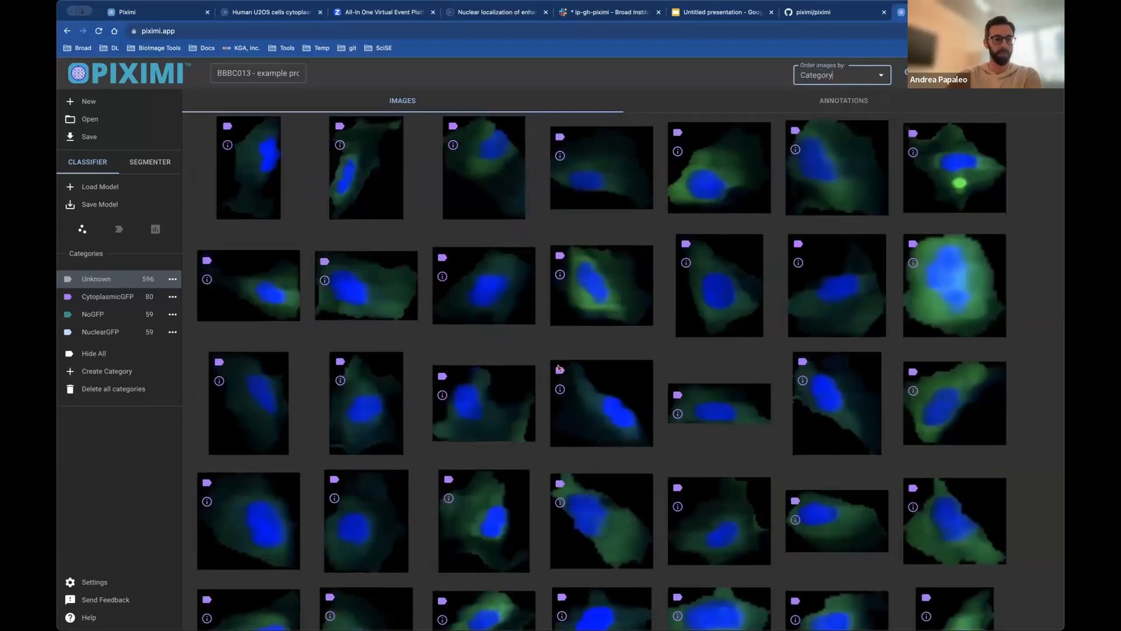
Browse the recolored cell images grouped by category, and change the image order to File name
scroll(557, 368, "down", 10)
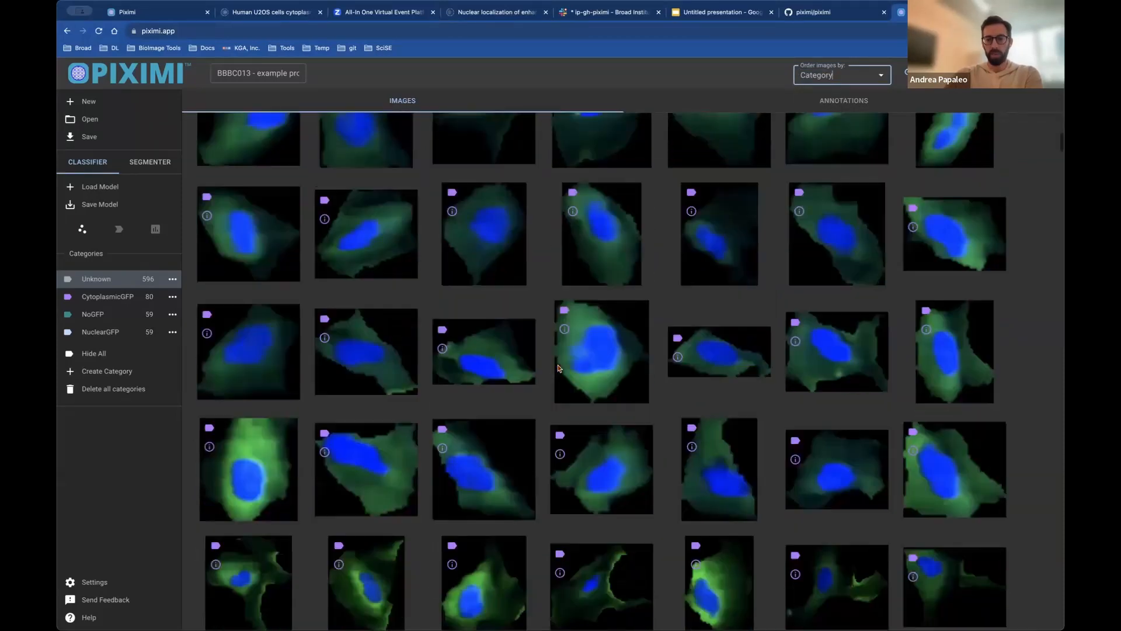
scroll(558, 368, "down", 15)
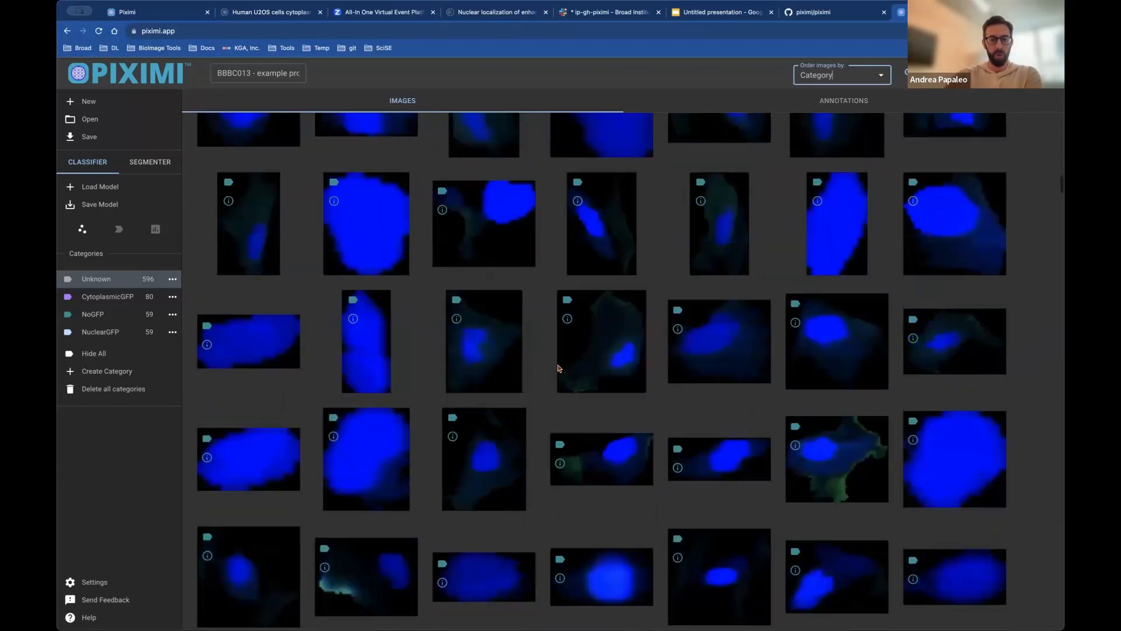
scroll(558, 368, "up", 15)
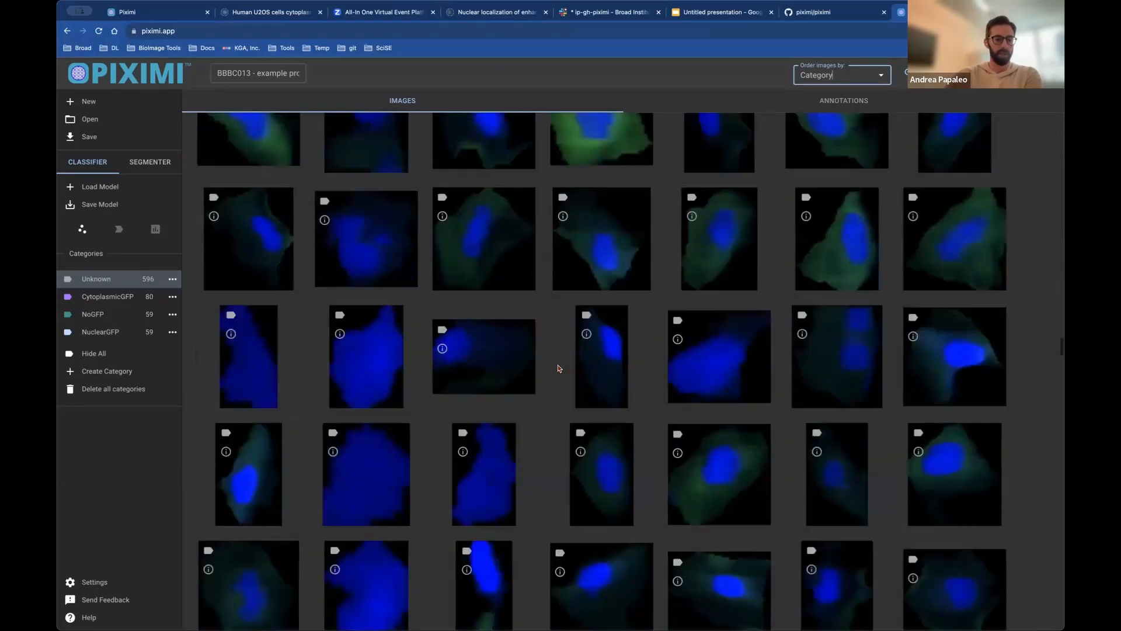
scroll(557, 368, "up", 3)
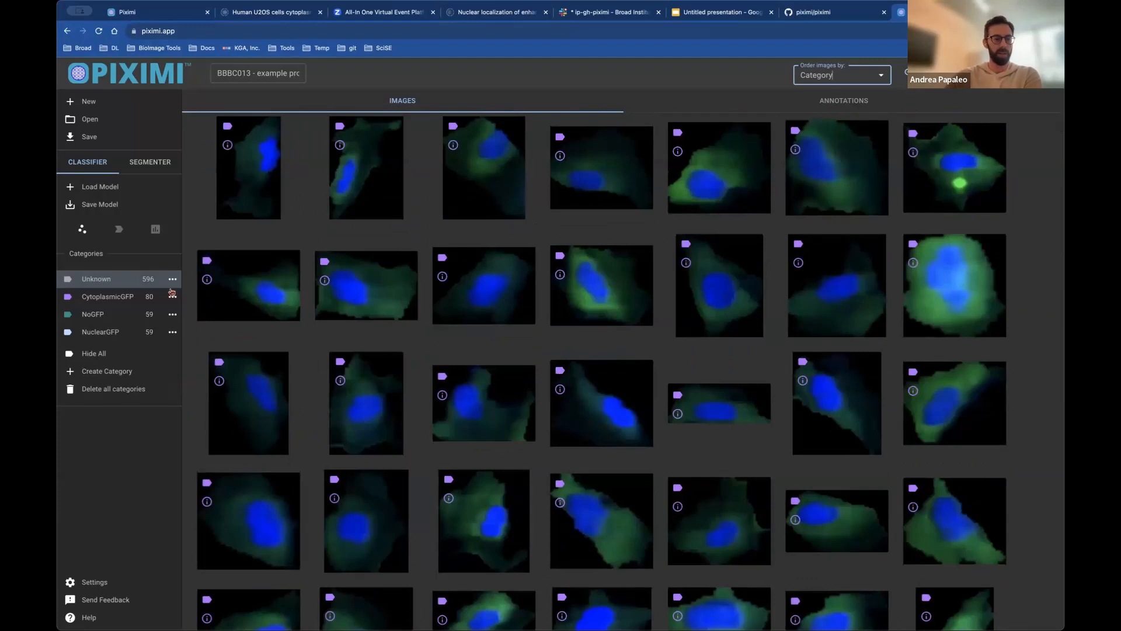
left_click(881, 77)
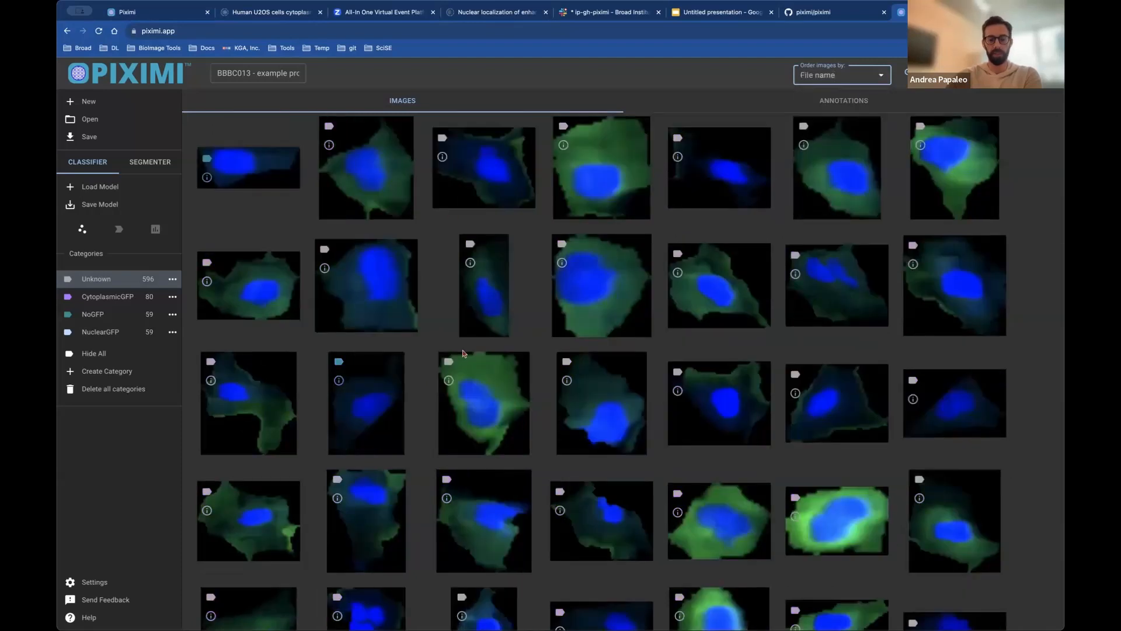
Open the classifier fitting settings and review the preprocessing, architecture, optimizer and dataset options, including the available model architectures
scroll(639, 326, "down", 2)
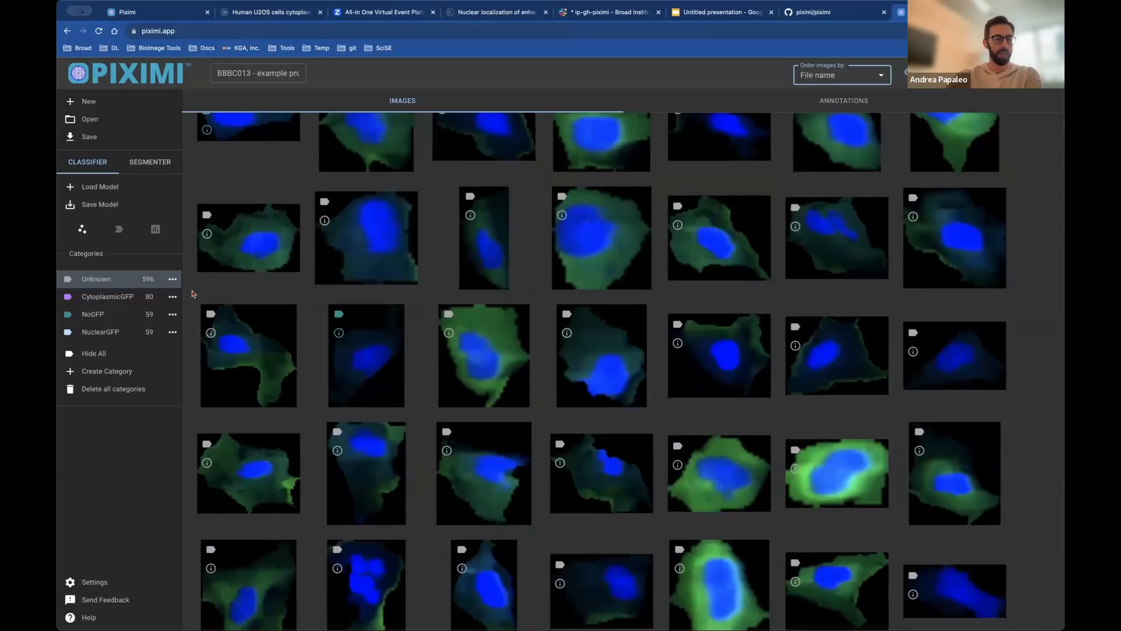
left_click(83, 228)
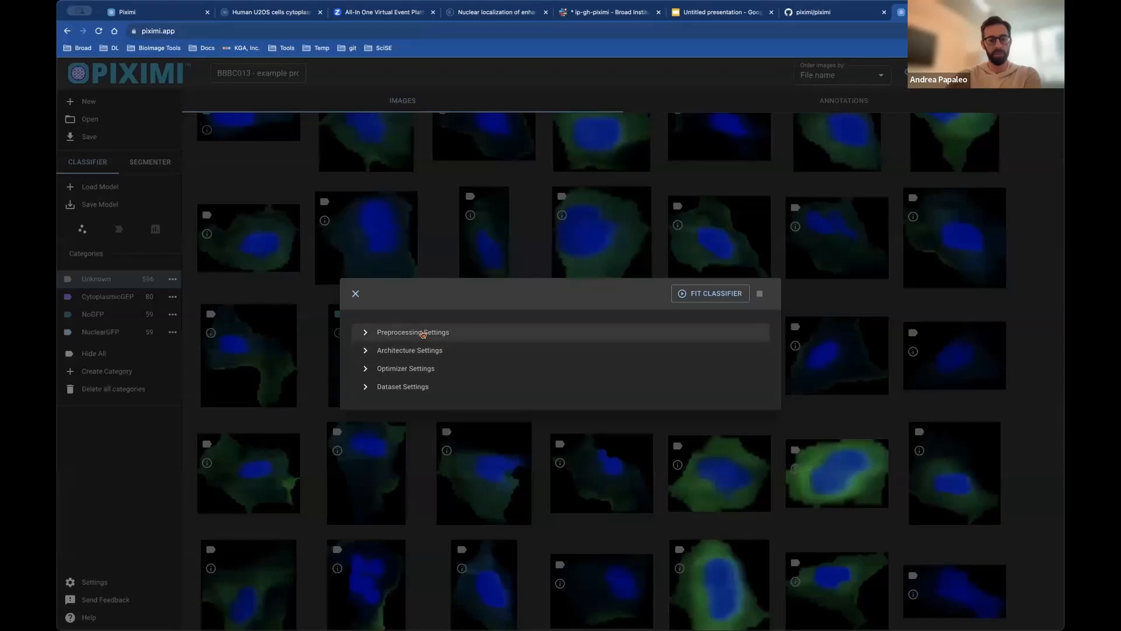
left_click(423, 333)
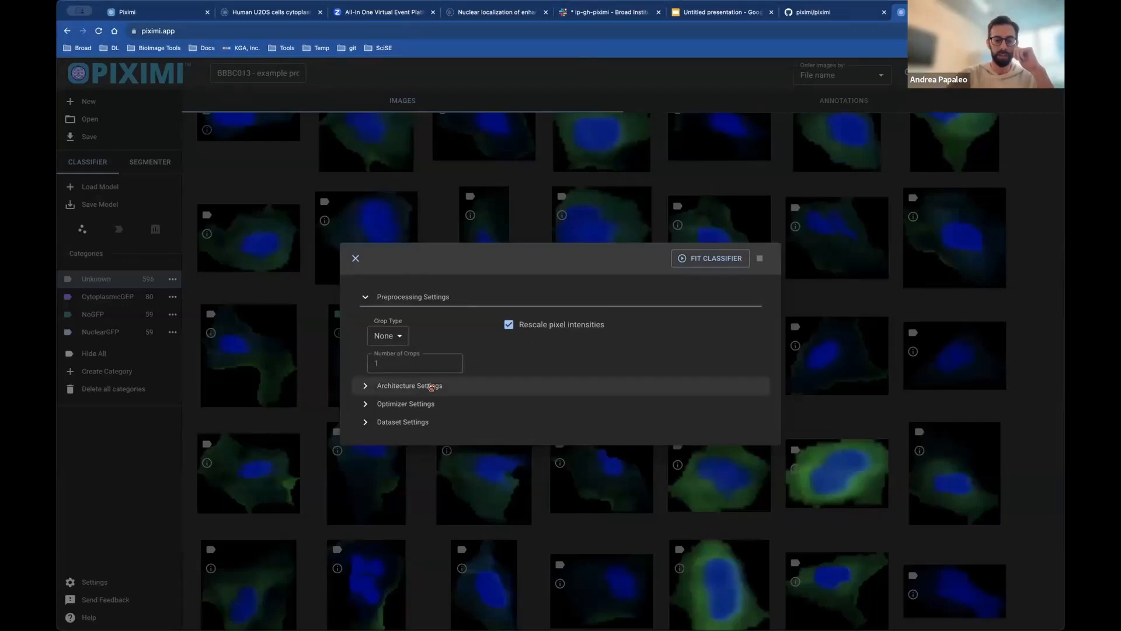
left_click(431, 385)
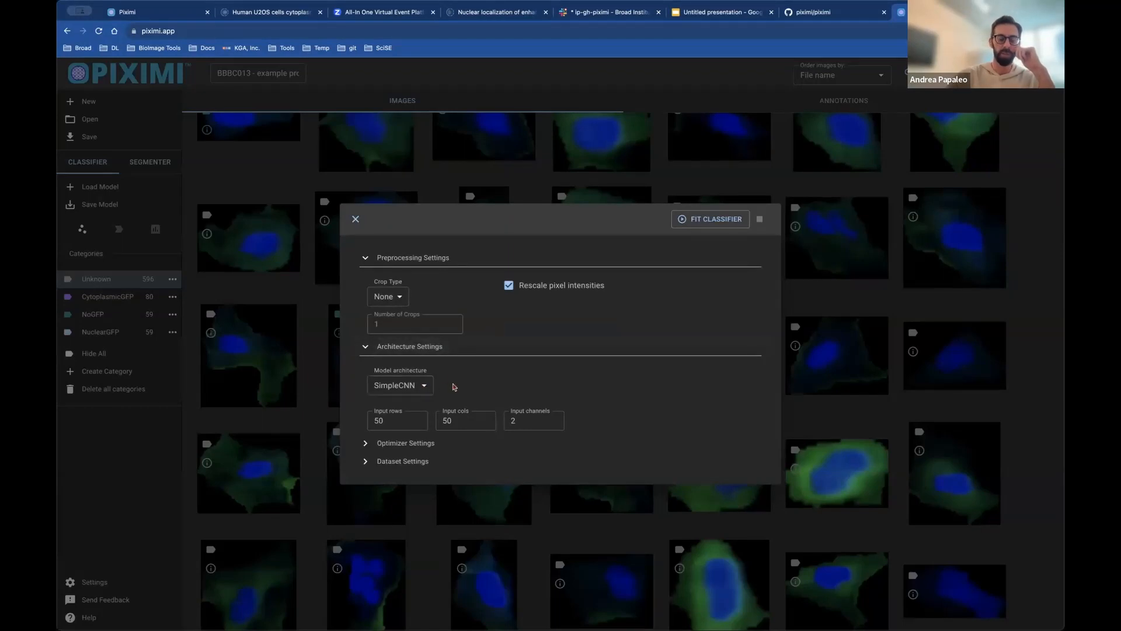
left_click(423, 386)
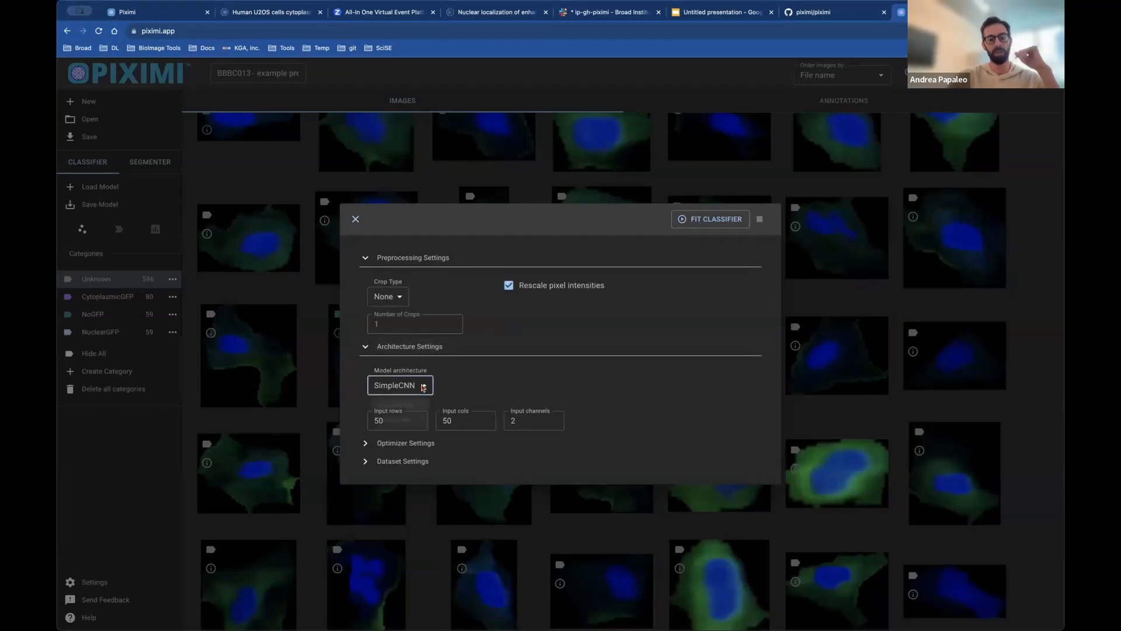
left_click(471, 380)
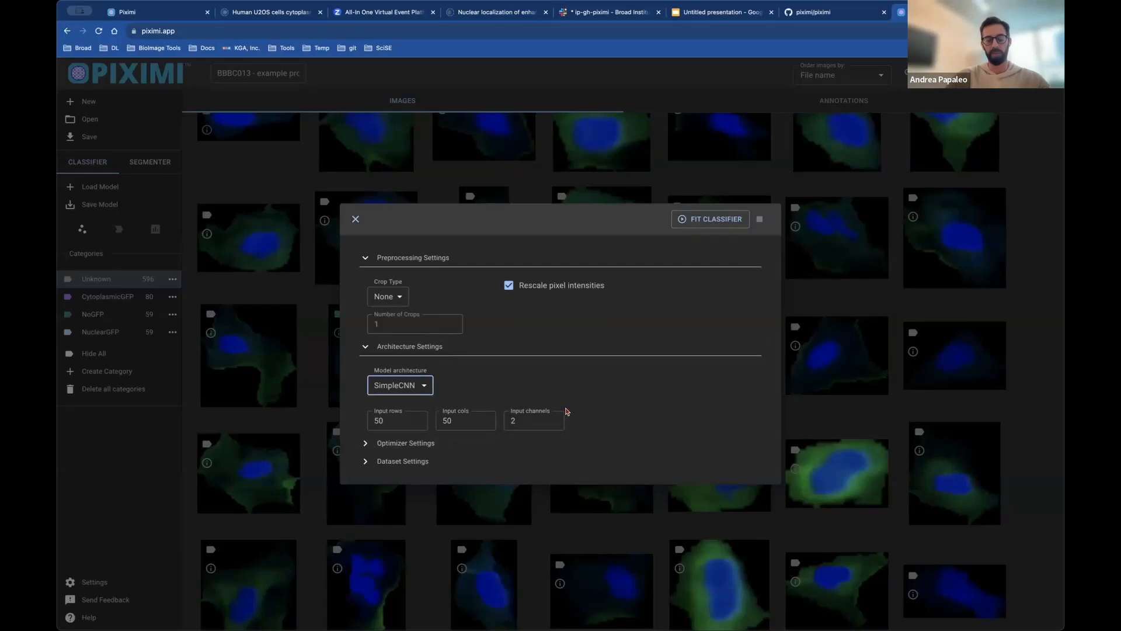
left_click(400, 445)
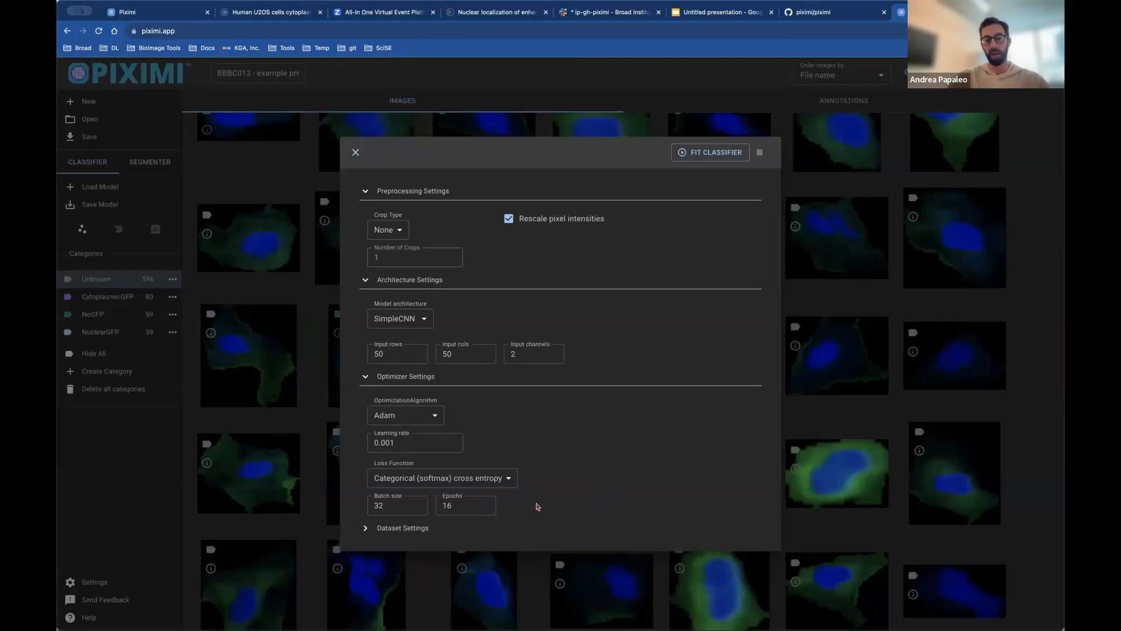
left_click(409, 527)
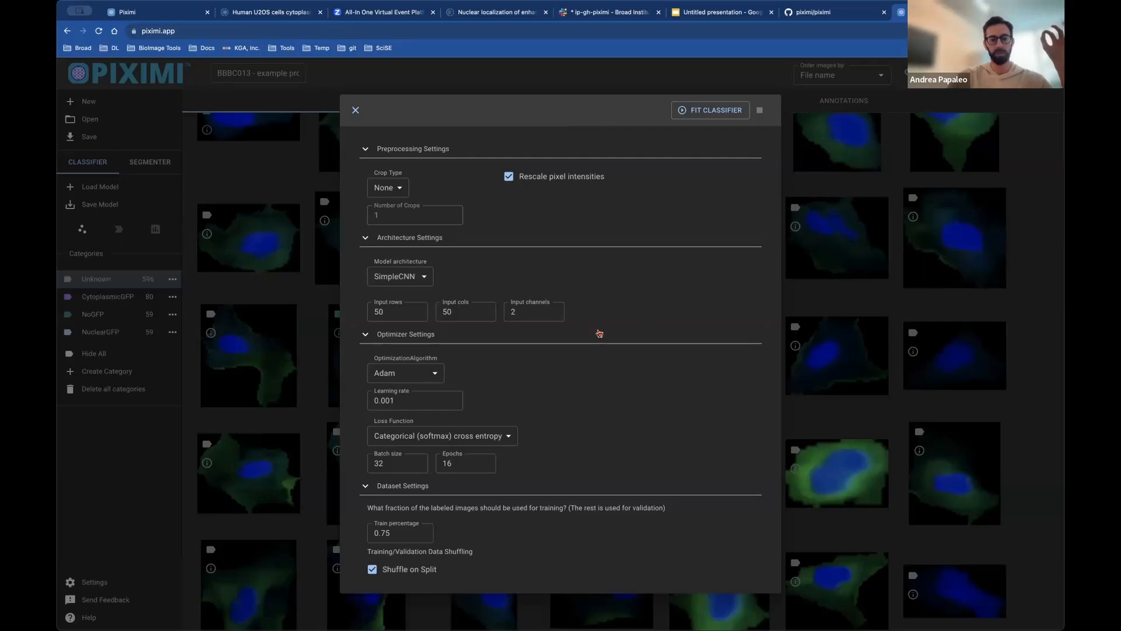
Fit the classifier and check its accuracy and loss history, confusion matrix and evaluation metrics
left_click(710, 111)
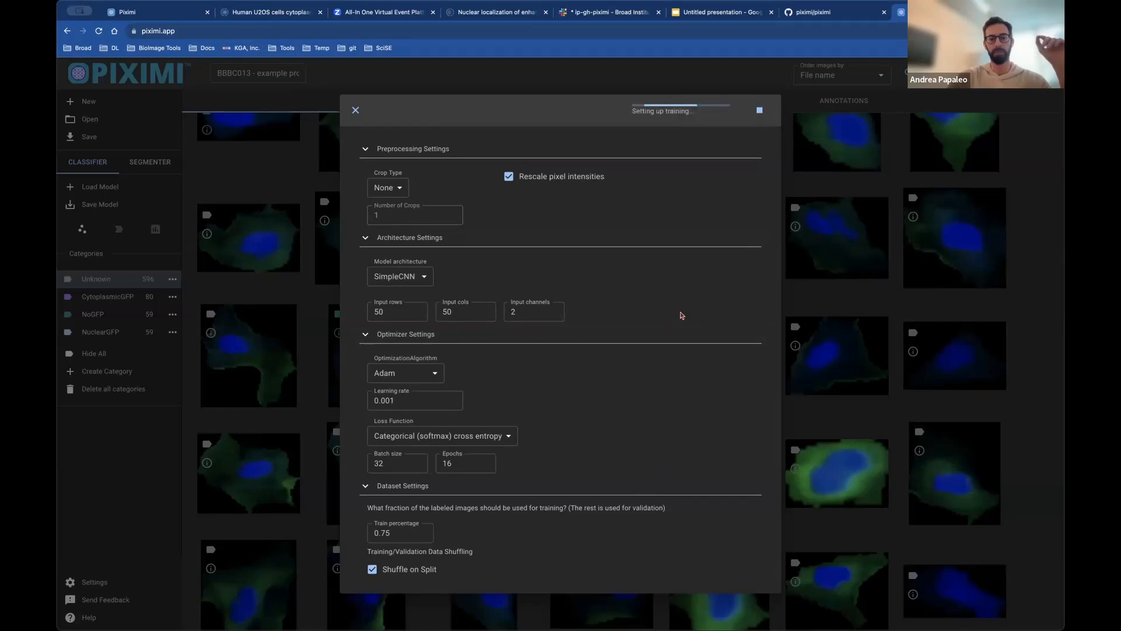
scroll(682, 314, "down", 6)
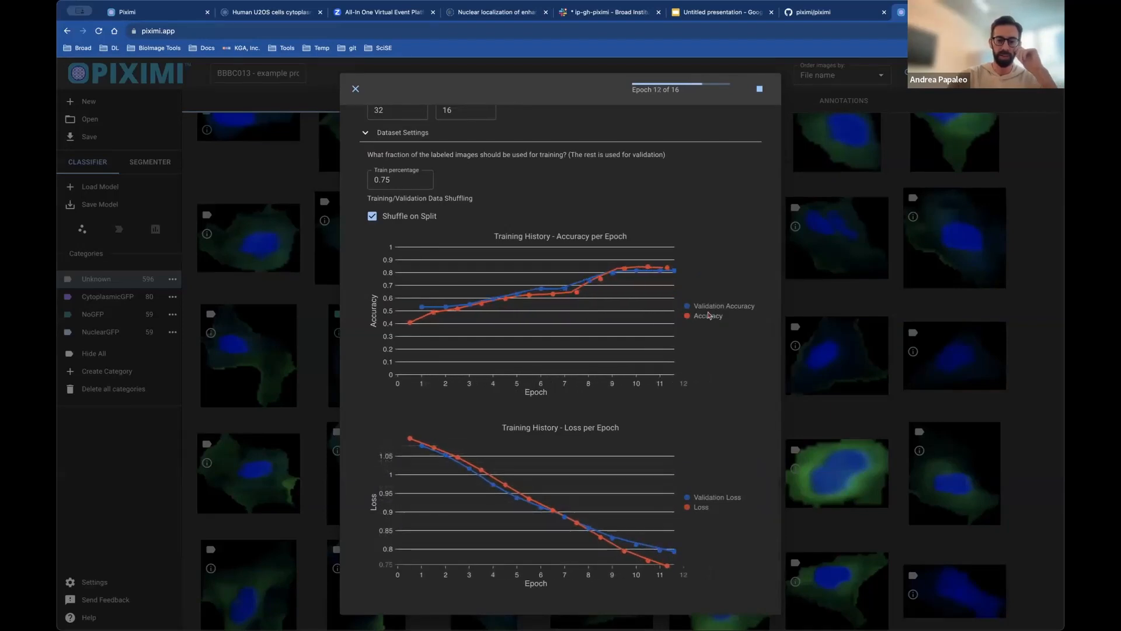
scroll(708, 316, "down", 1)
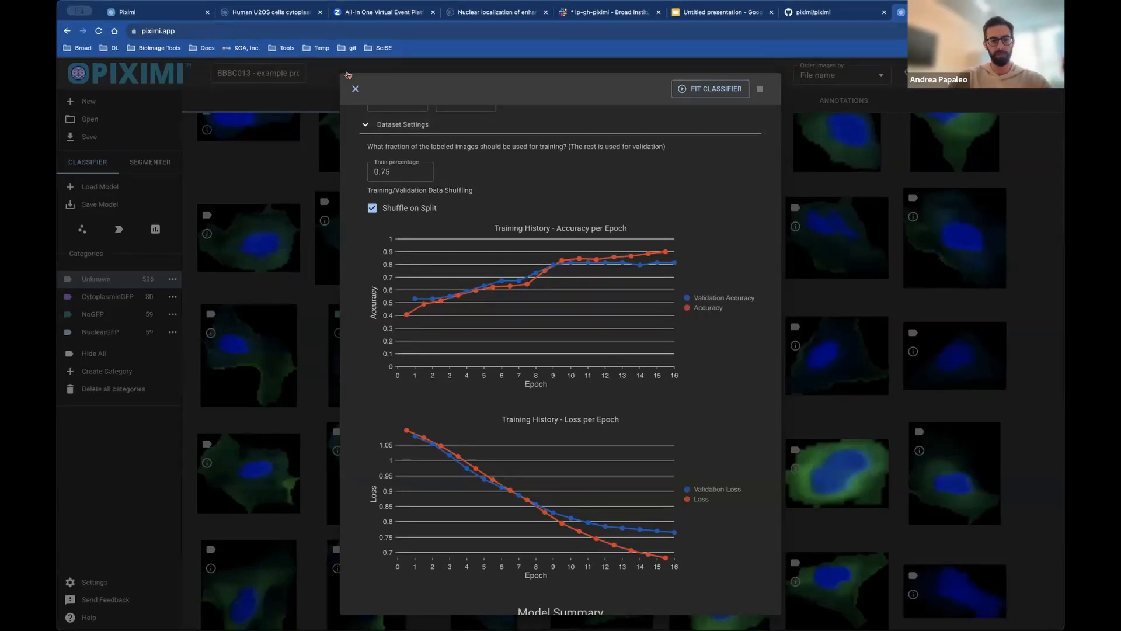
left_click(355, 89)
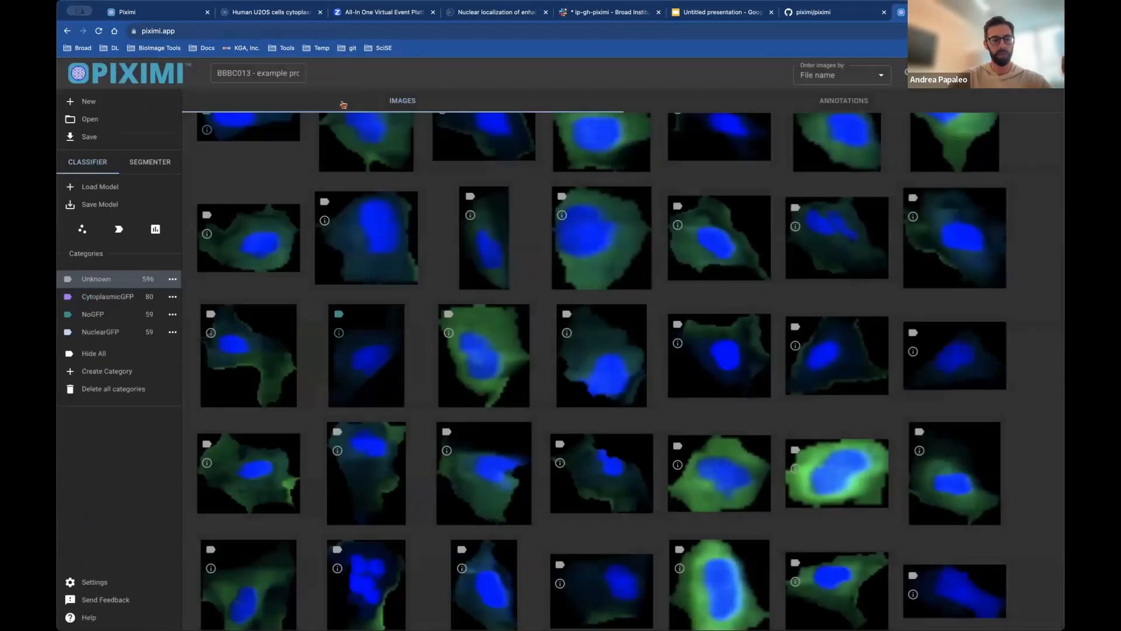
left_click(155, 229)
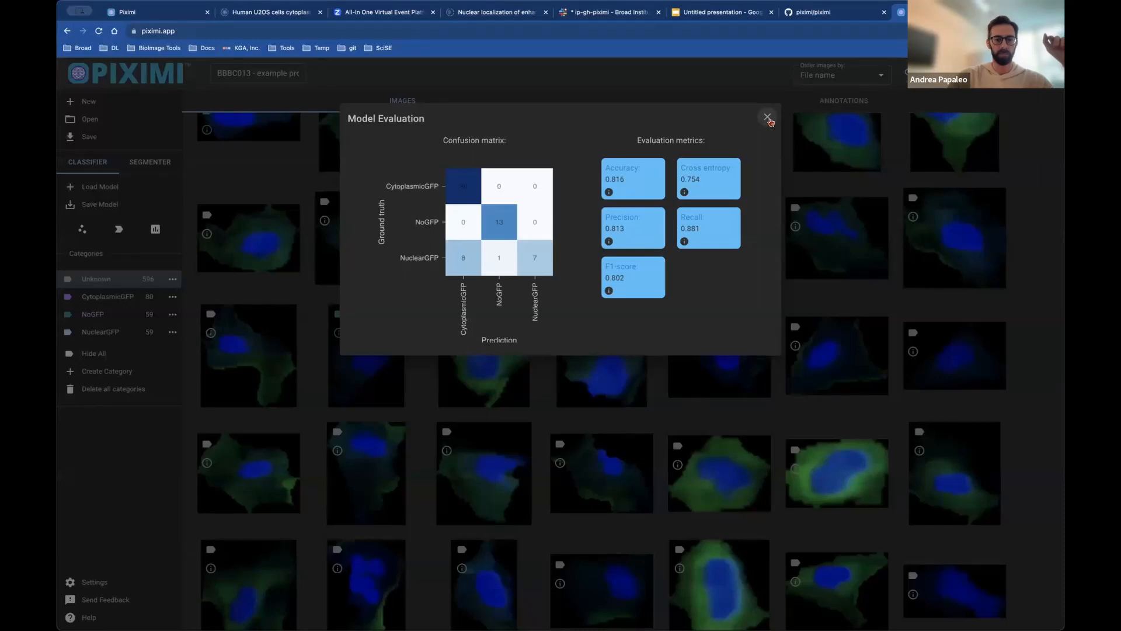
left_click(768, 119)
Run the trained model to predict categories for the unlabeled images, and look through the predictions
left_click(119, 229)
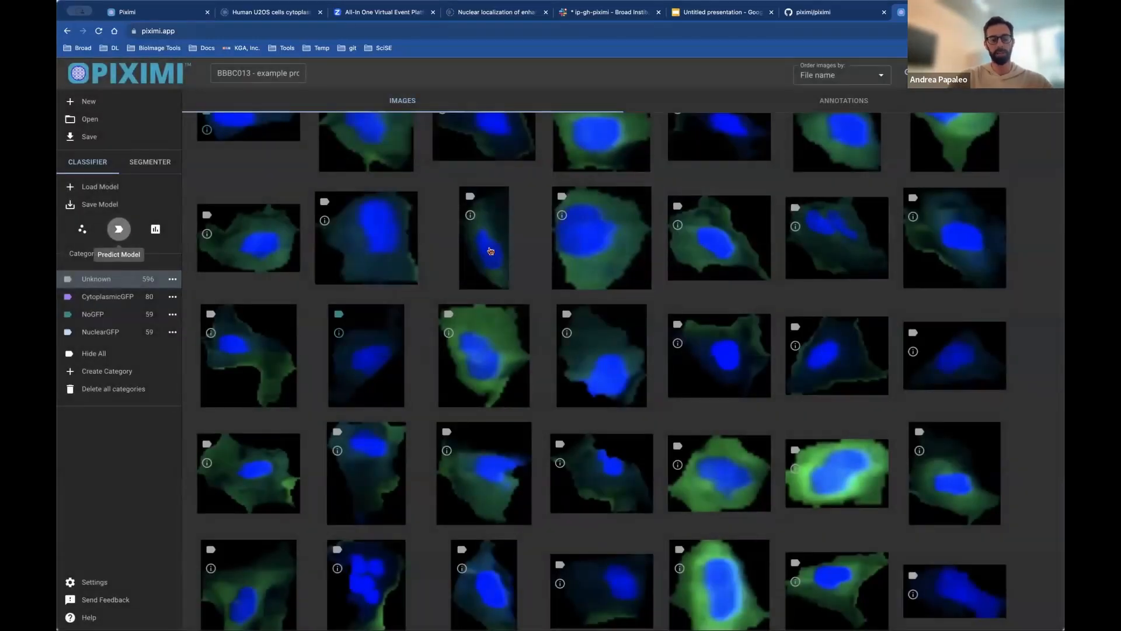
scroll(537, 246, "up", 1)
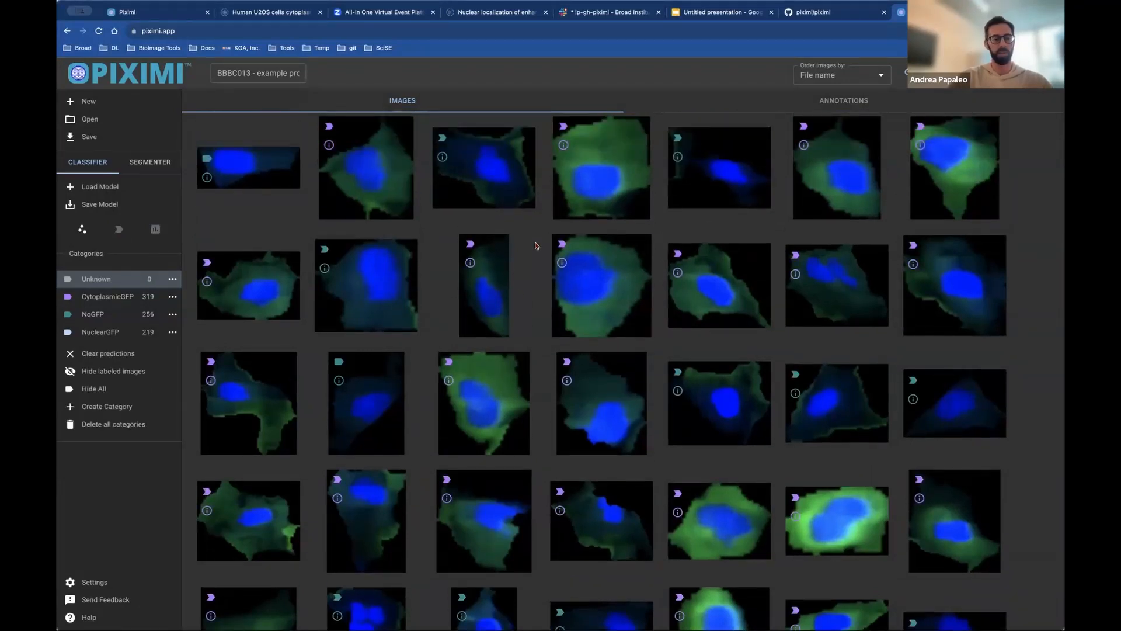
scroll(537, 246, "down", 5)
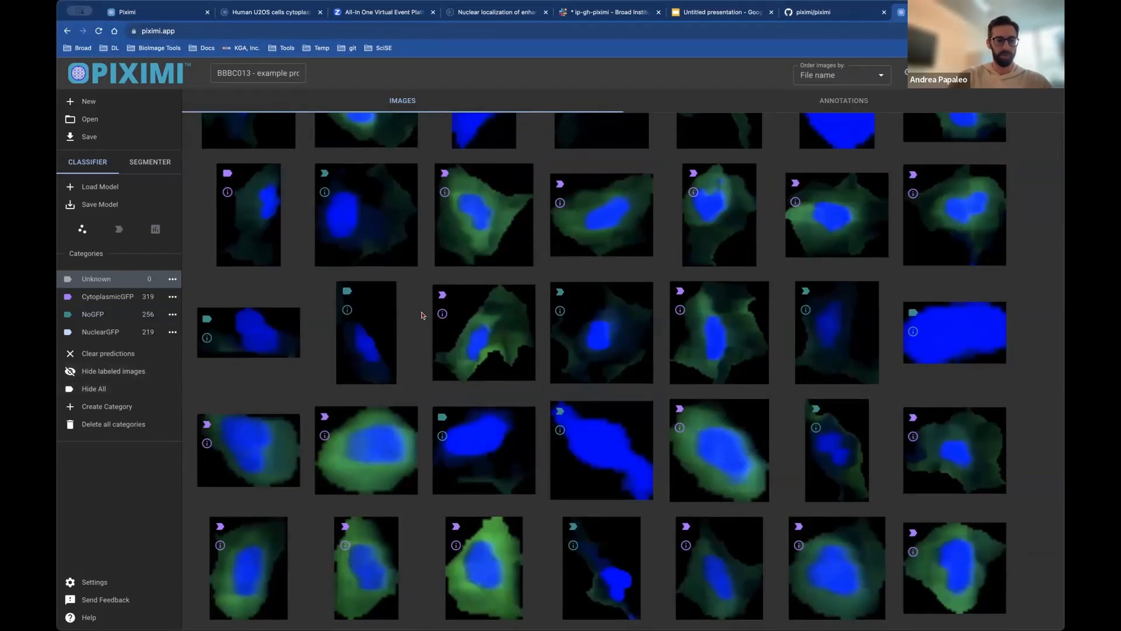
Hide the labeled images and order the remaining predicted images by Category
left_click(115, 372)
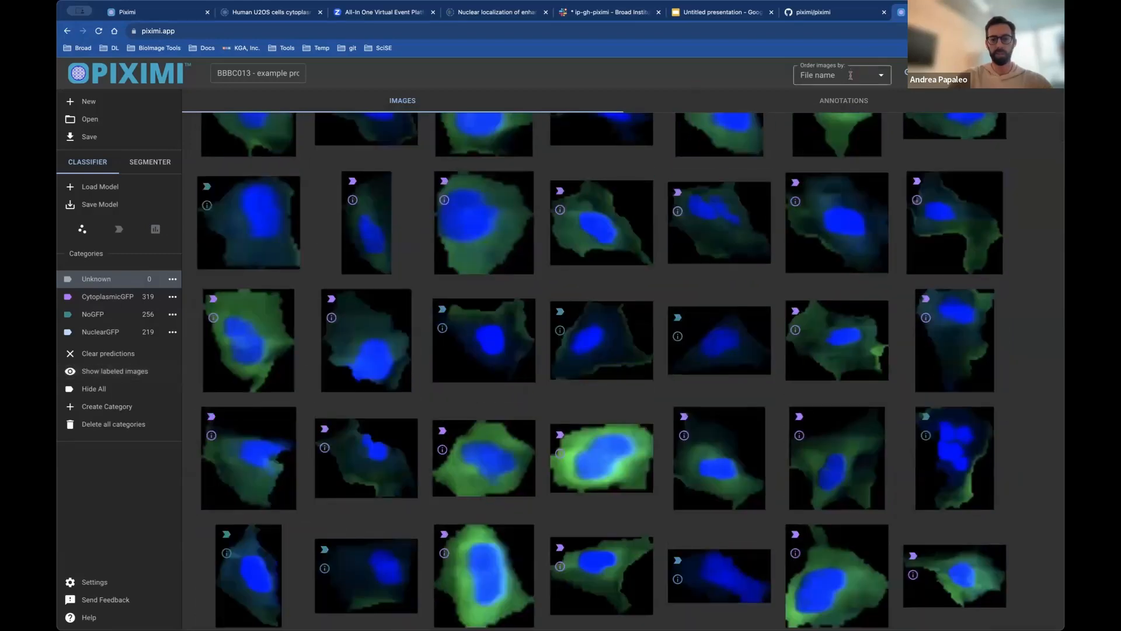
left_click(851, 76)
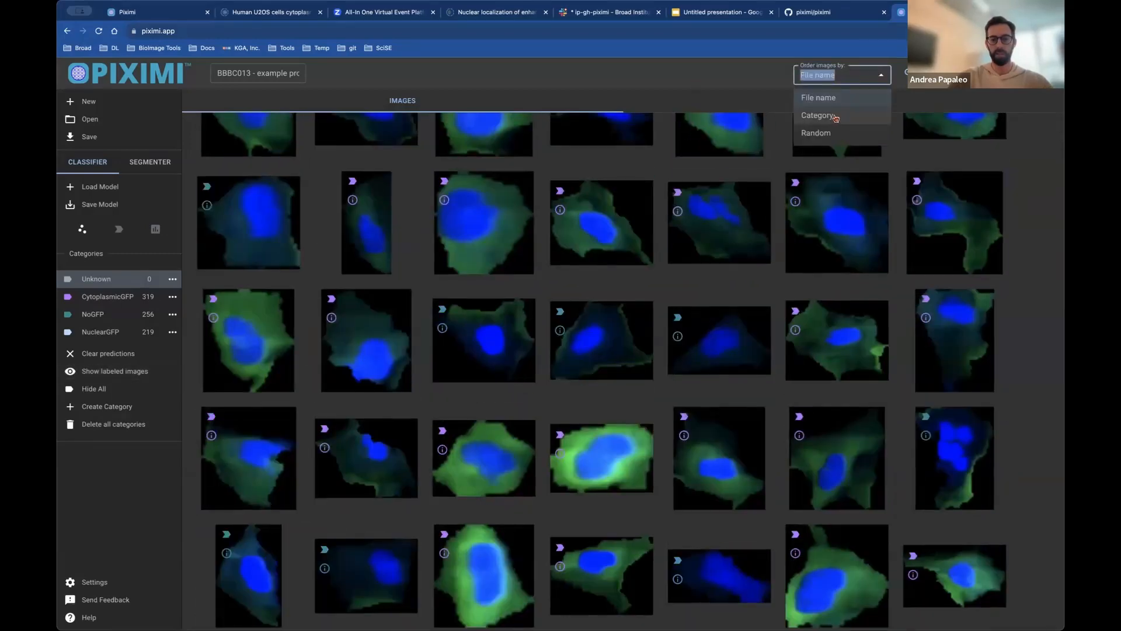
left_click(838, 116)
scroll(680, 289, "up", 1)
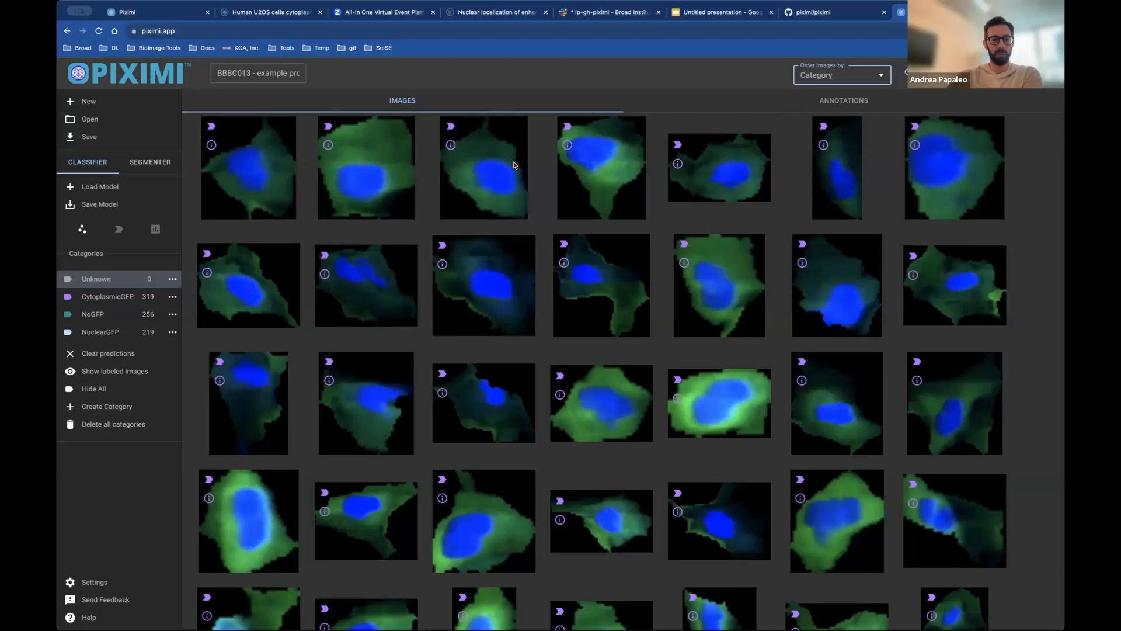
Show the labeled images temporarily to check their category tags, and hide them again
left_click(123, 373)
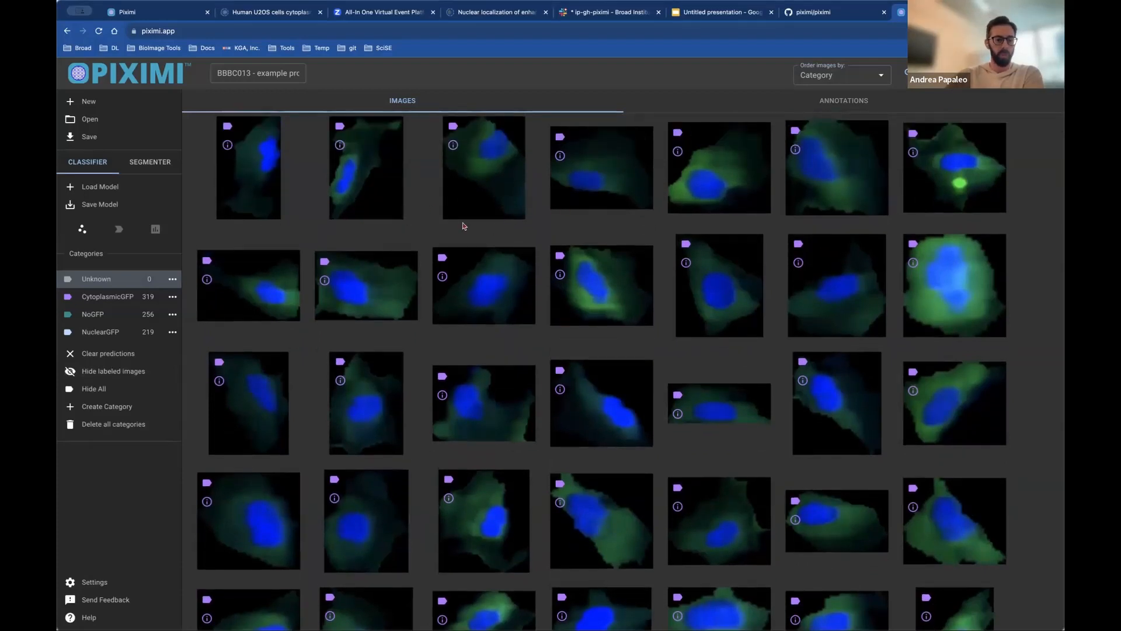
mouse_move(455, 130)
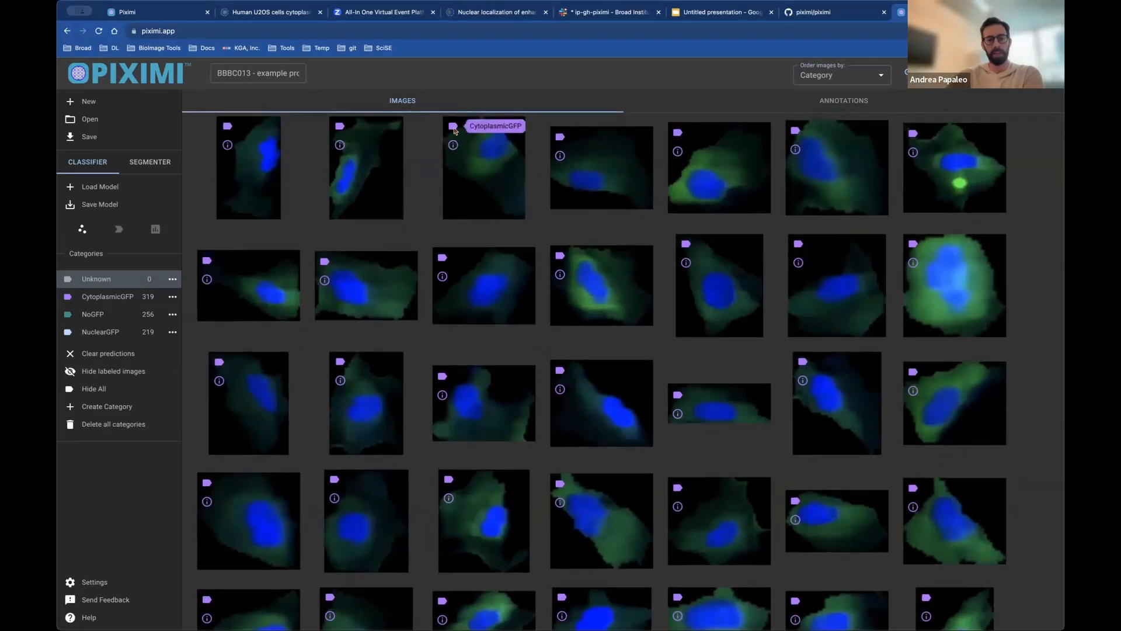
mouse_move(559, 140)
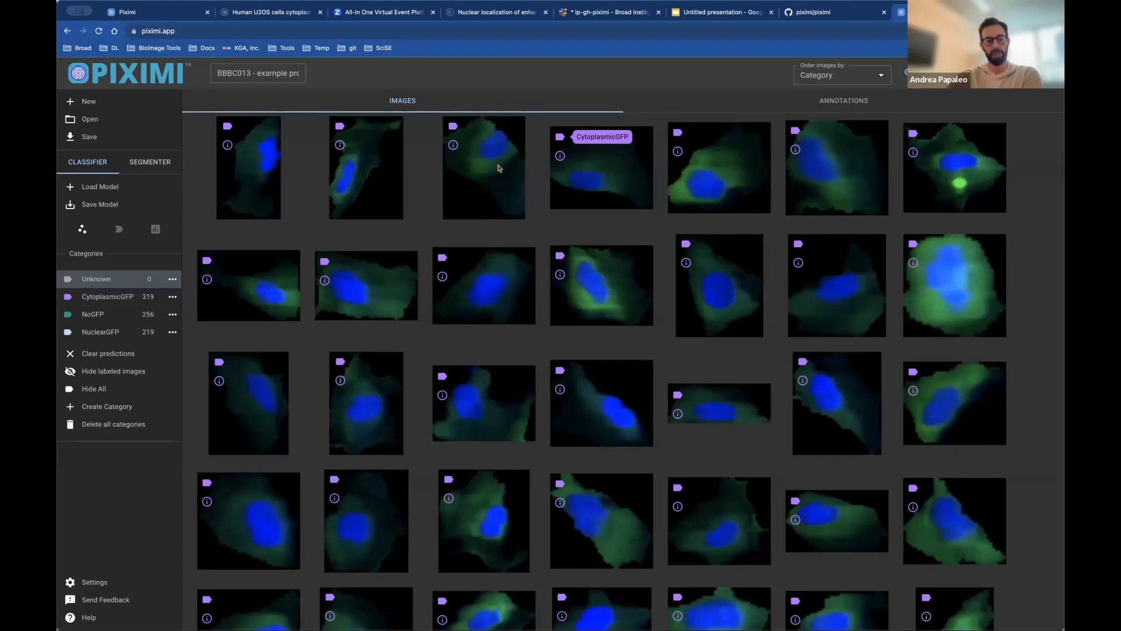
left_click(128, 372)
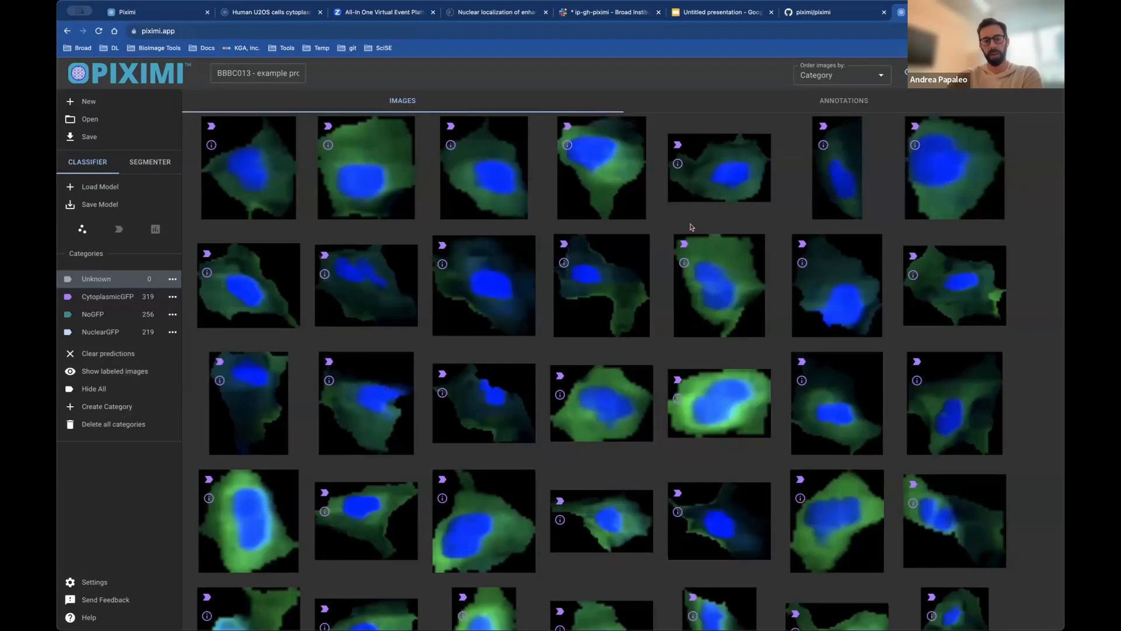
Browse the images predicted as CytoplasmicGFP and examine them for misclassified cells with GFP signal in the nucleus
scroll(691, 227, "down", 1)
scroll(691, 227, "down", 5)
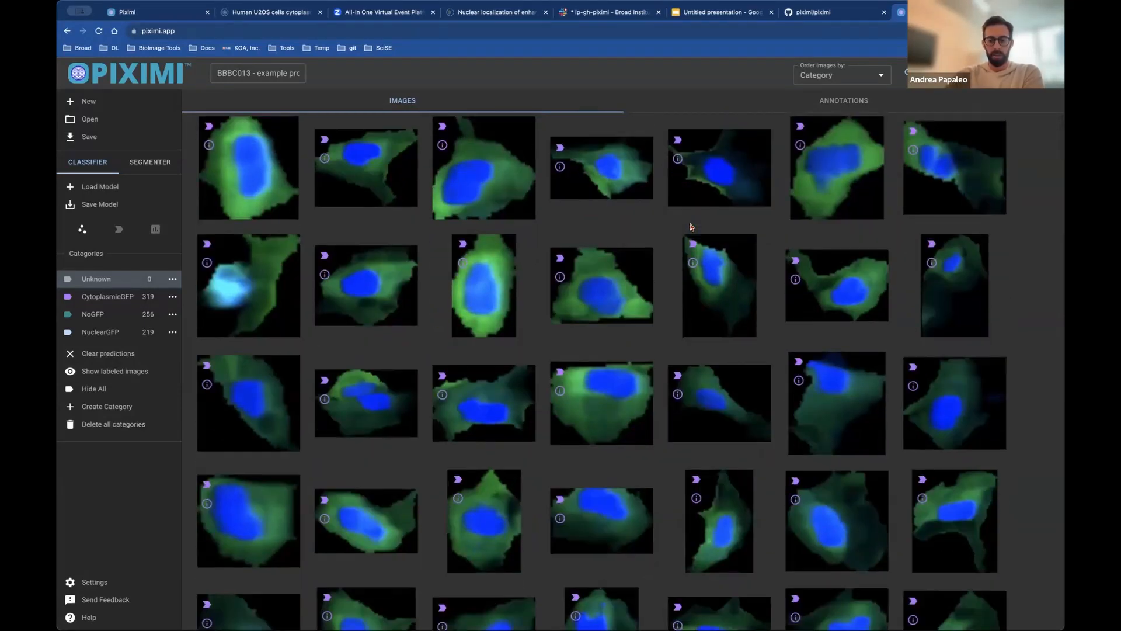
scroll(691, 227, "down", 10)
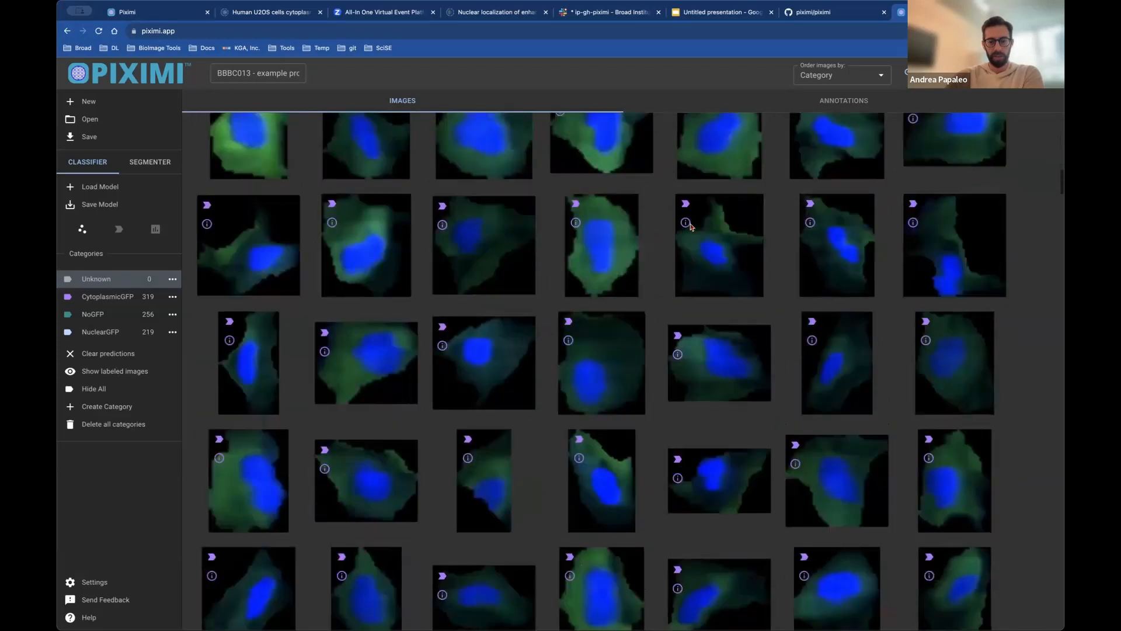
scroll(691, 227, "down", 10)
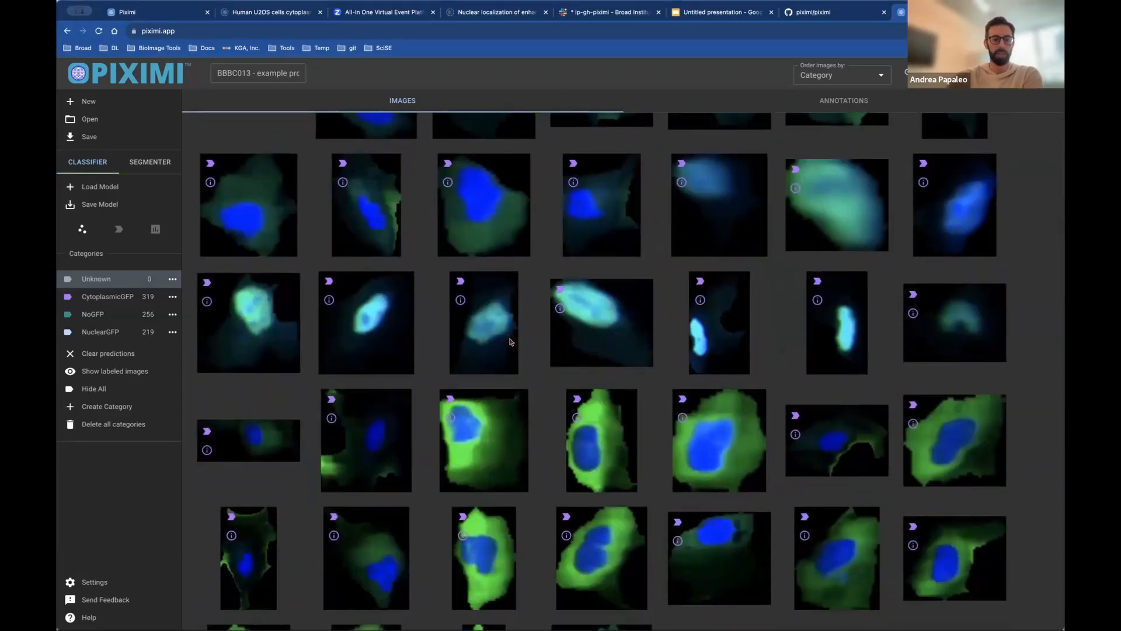
scroll(510, 343, "down", 1)
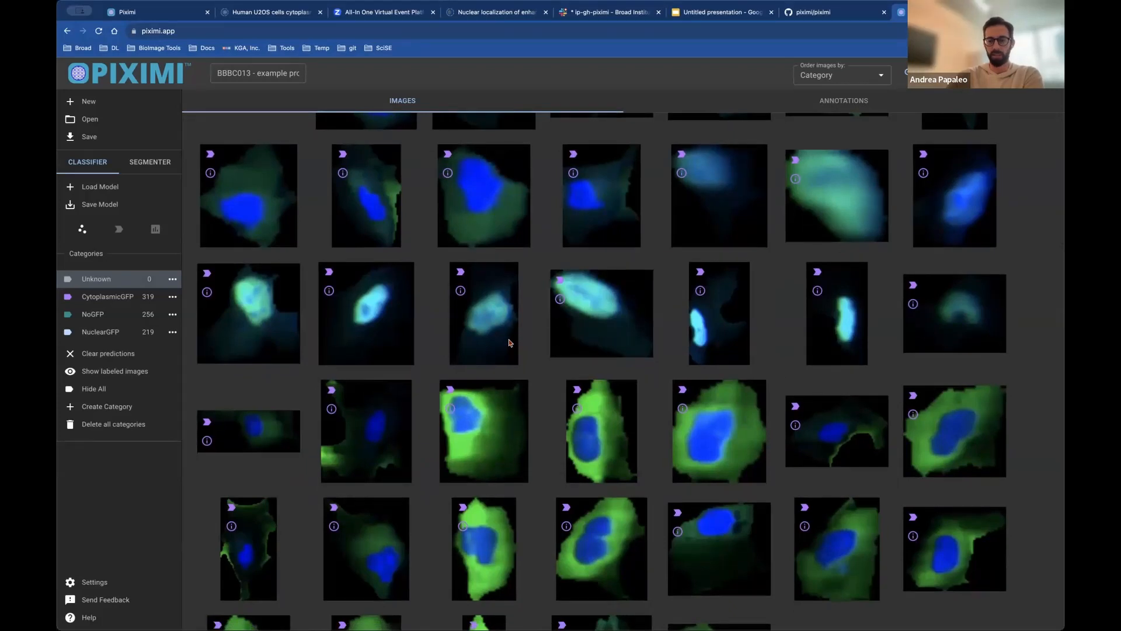
scroll(510, 343, "up", 1)
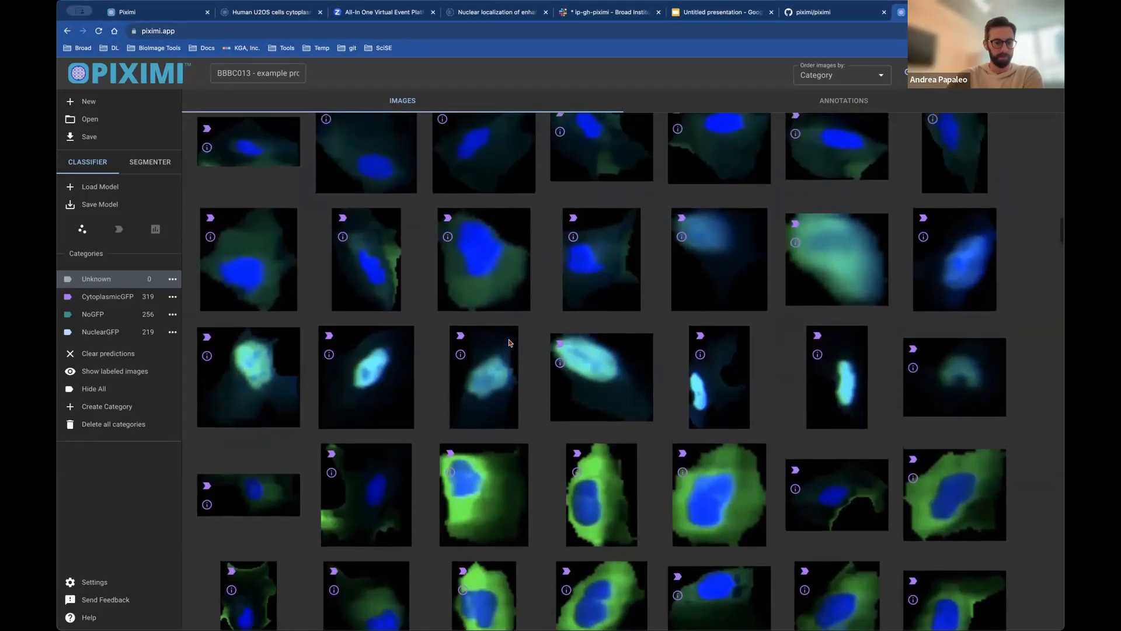
scroll(510, 342, "up", 1)
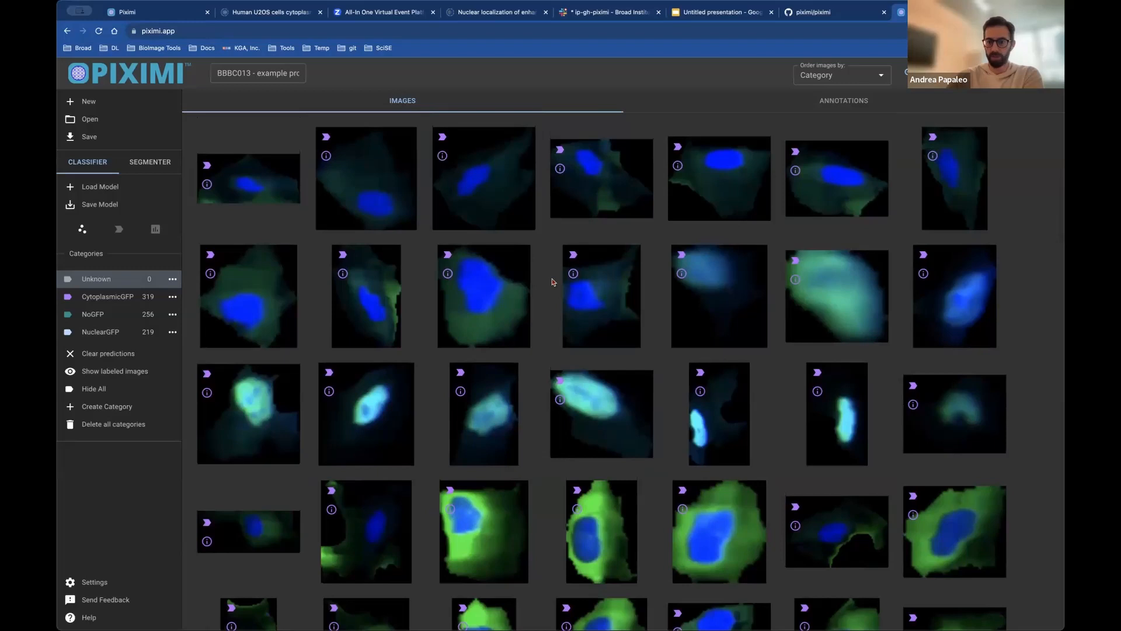
scroll(554, 290, "up", 1)
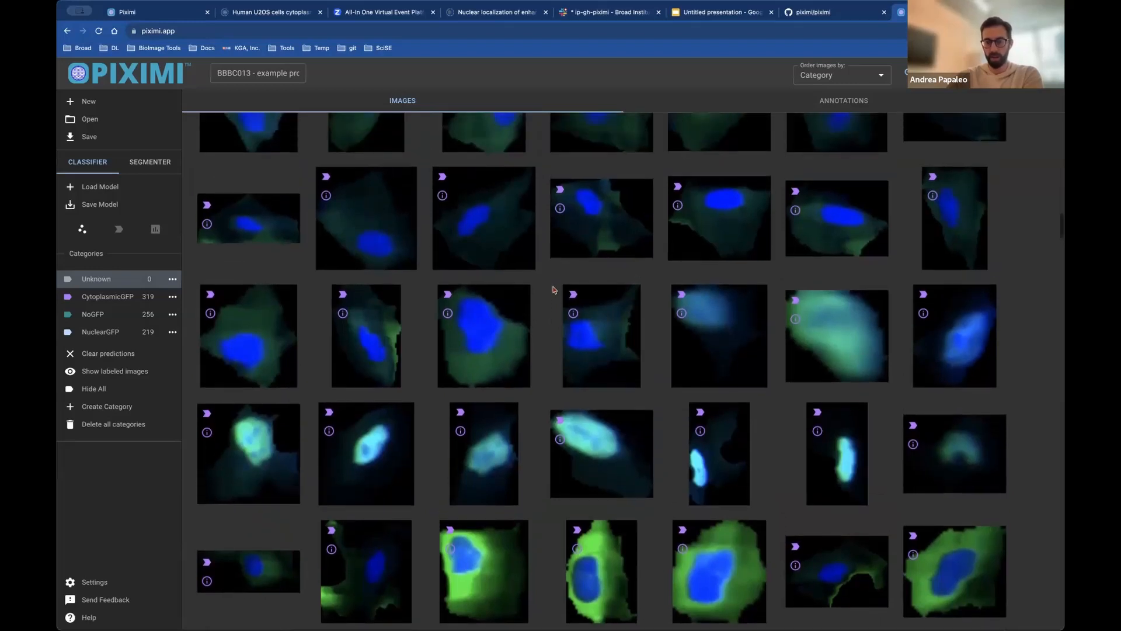
scroll(554, 290, "down", 1)
scroll(555, 289, "down", 8)
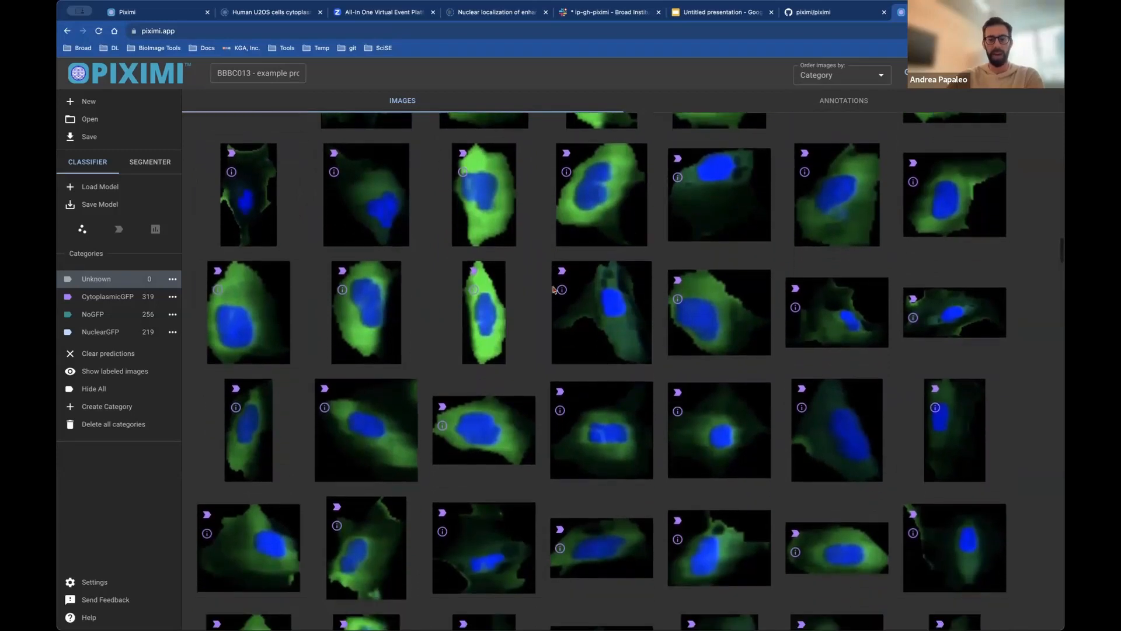
scroll(555, 290, "up", 5)
scroll(554, 290, "up", 1)
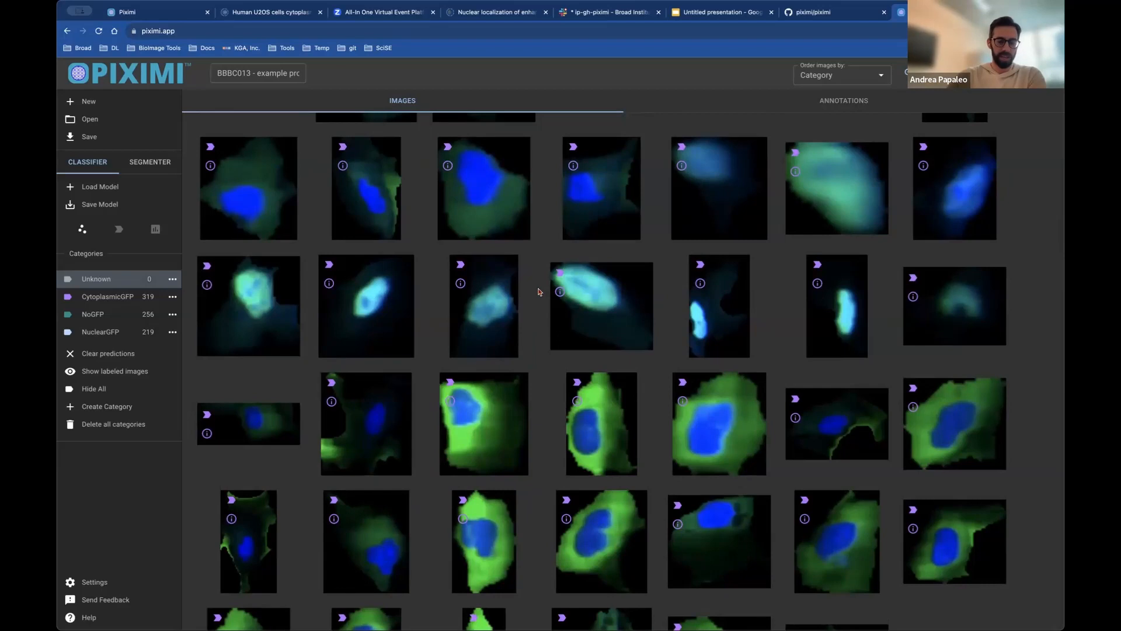
scroll(538, 292, "up", 1)
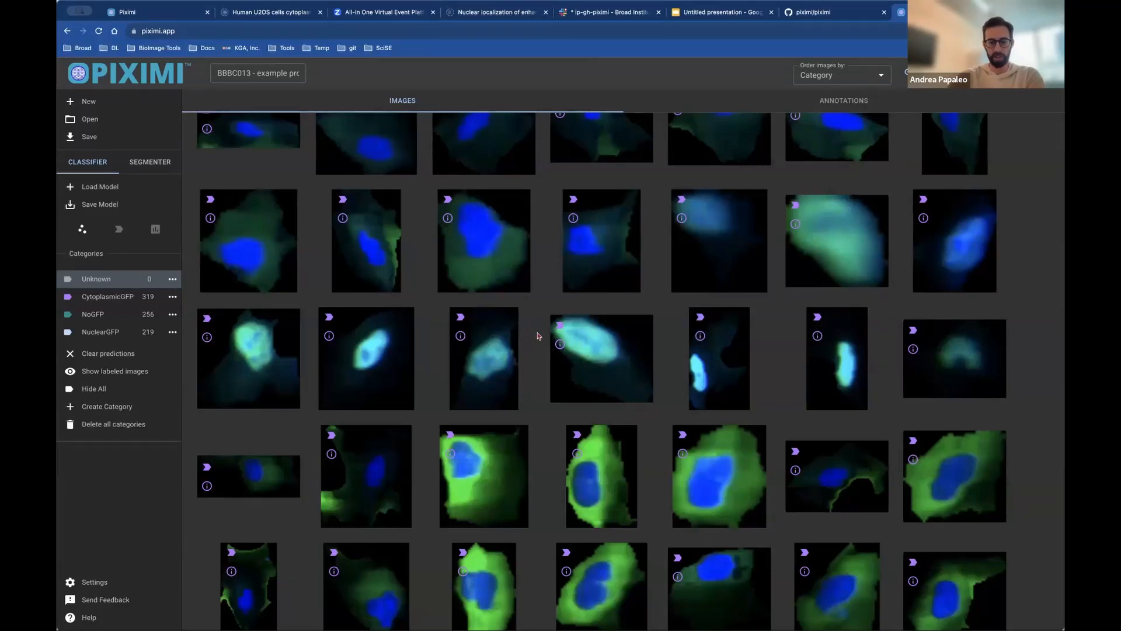
Select seven cells with GFP signal in the nucleus among the CytoplasmicGFP predictions and recategorize them as NuclearGFP
left_click(266, 356)
left_click(817, 256)
left_click(608, 370)
scroll(573, 380, "down", 15)
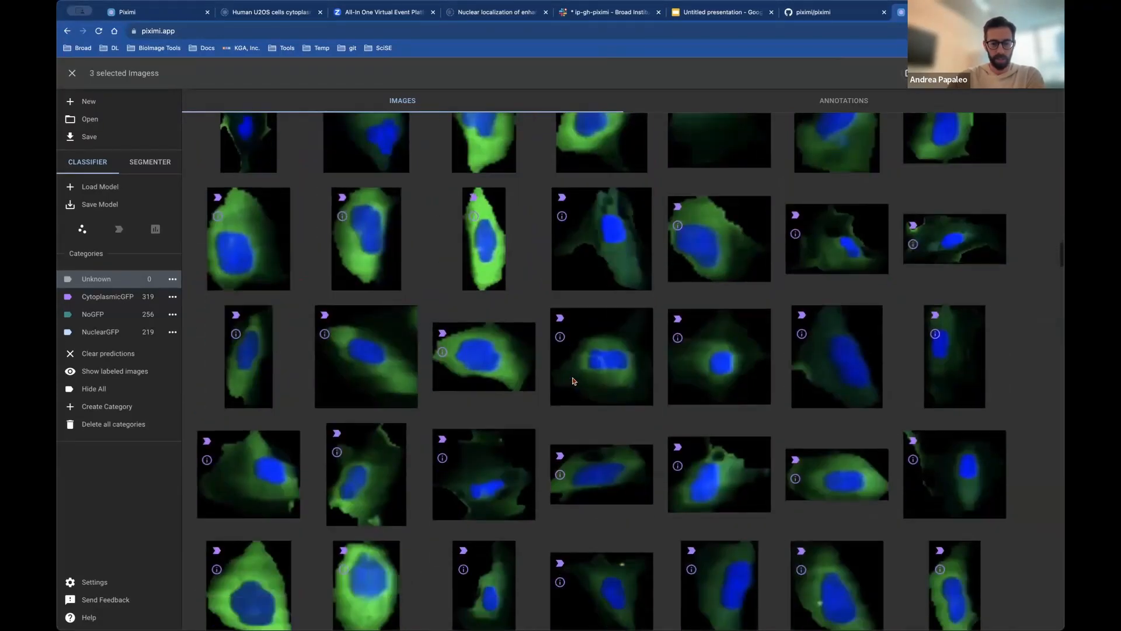
scroll(573, 377, "down", 10)
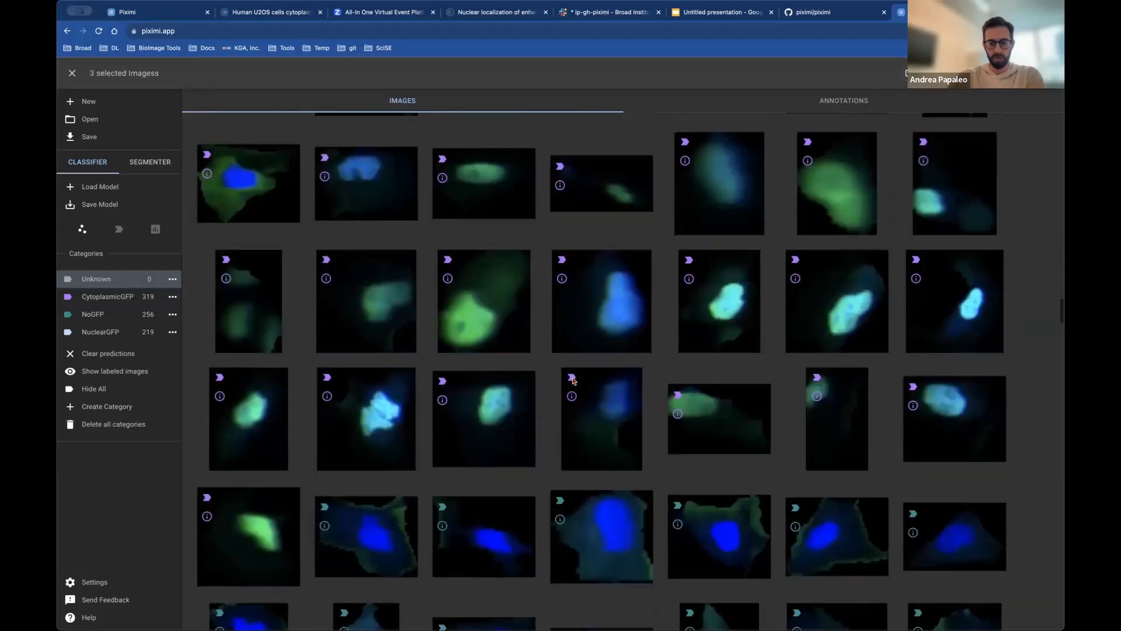
left_click(485, 238)
left_click(386, 250)
left_click(271, 329)
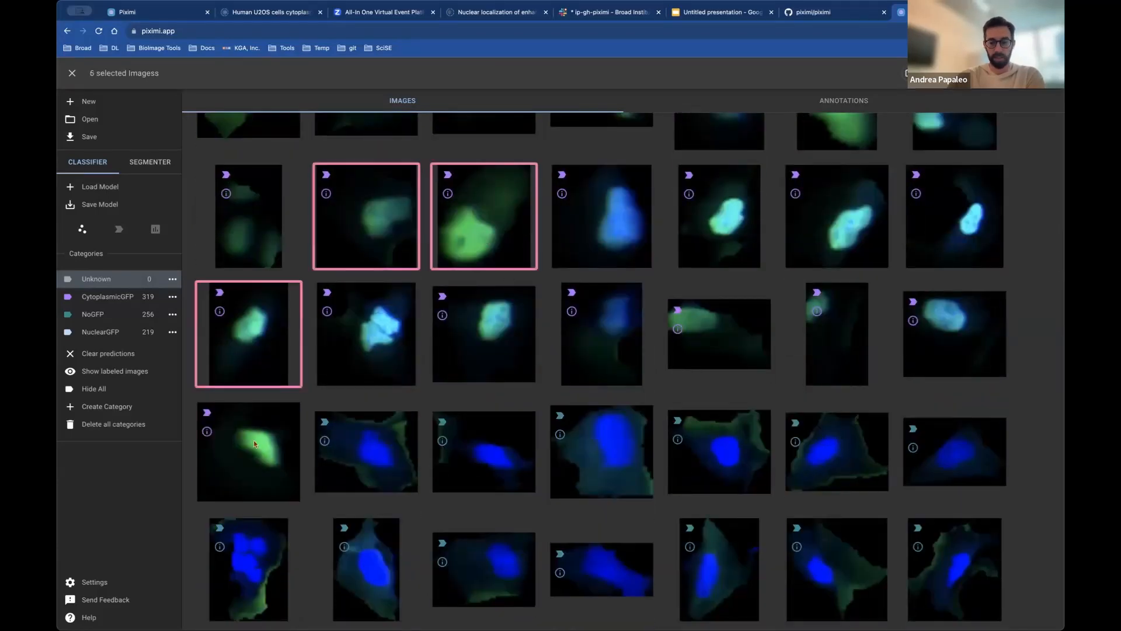
left_click(238, 439)
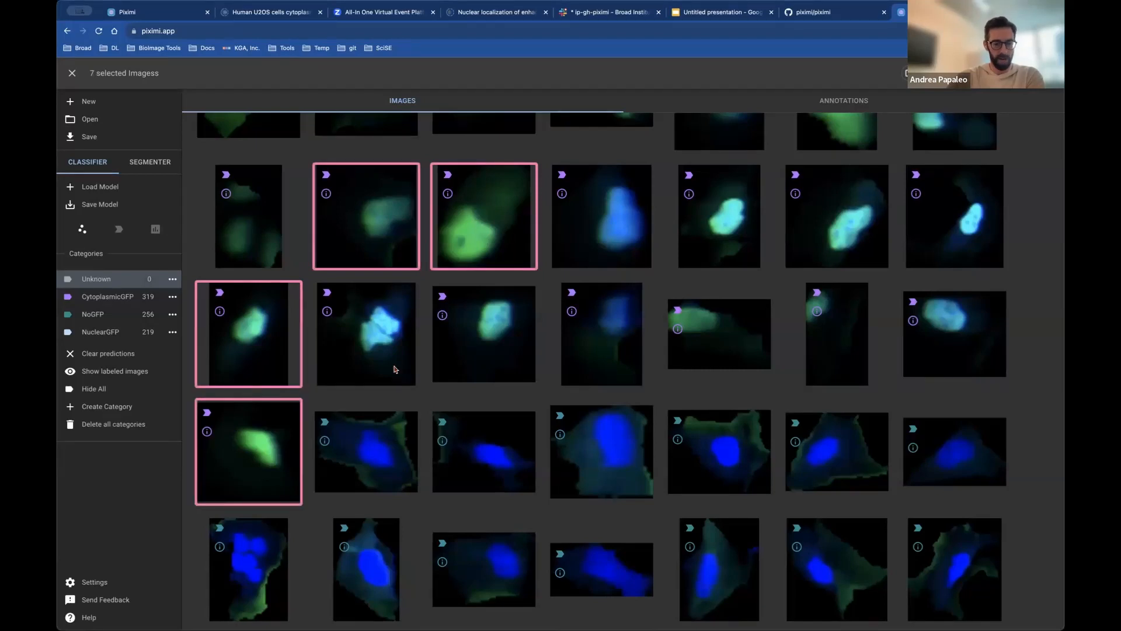
scroll(394, 369, "up", 5)
scroll(394, 369, "down", 4)
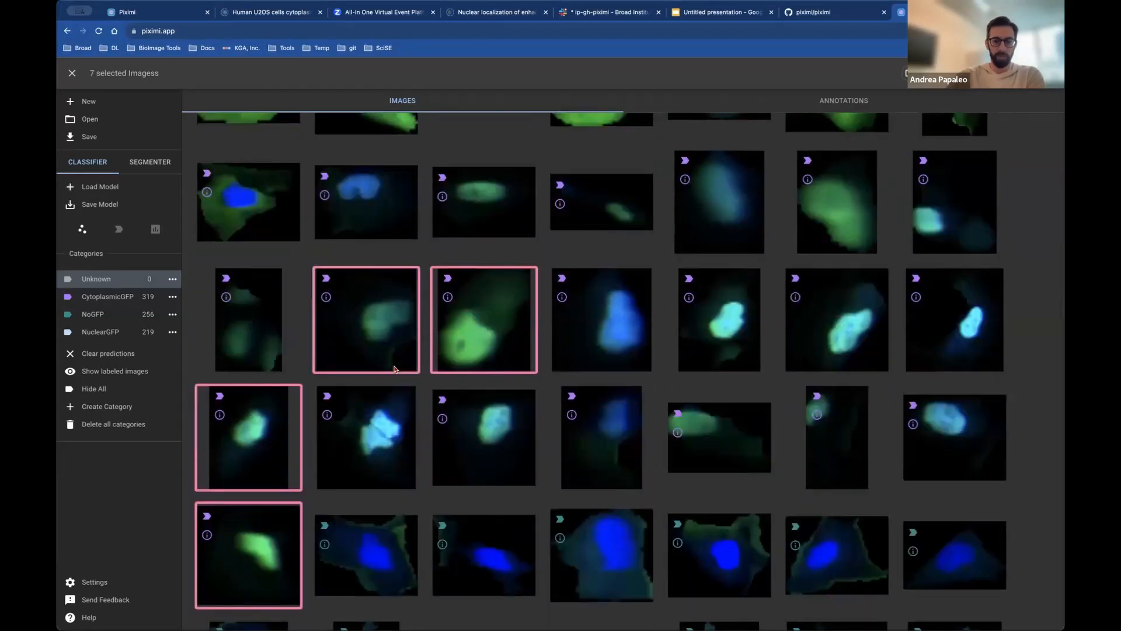
left_click(912, 74)
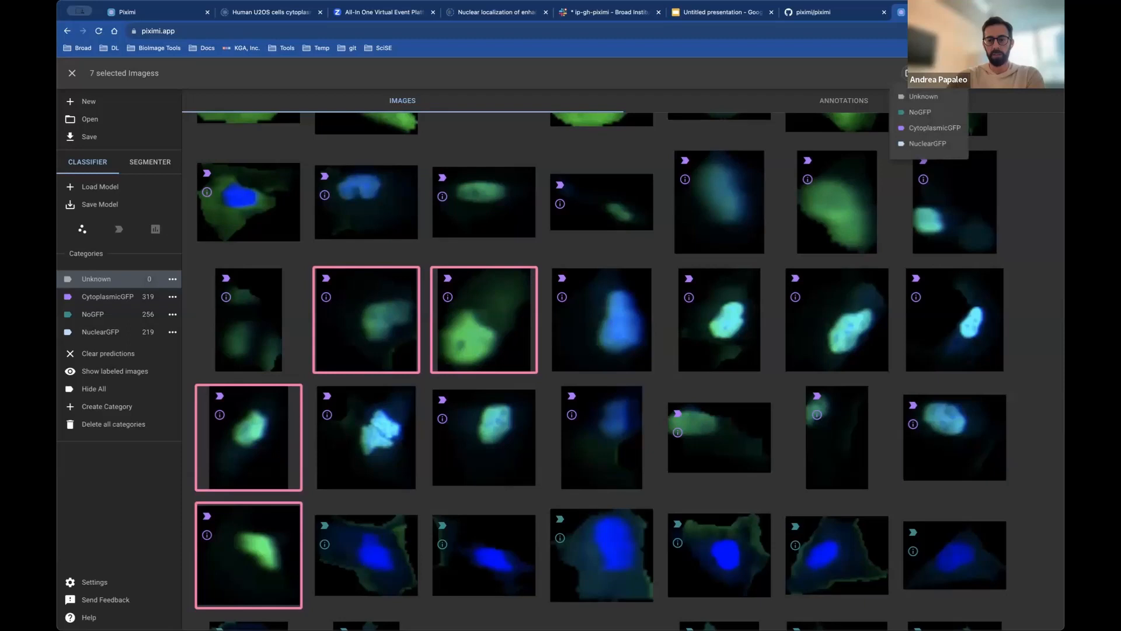
left_click(924, 144)
Select three more misclassified cells near the end of the CytoplasmicGFP predictions and recategorize them as NoGFP
scroll(563, 331, "up", 1)
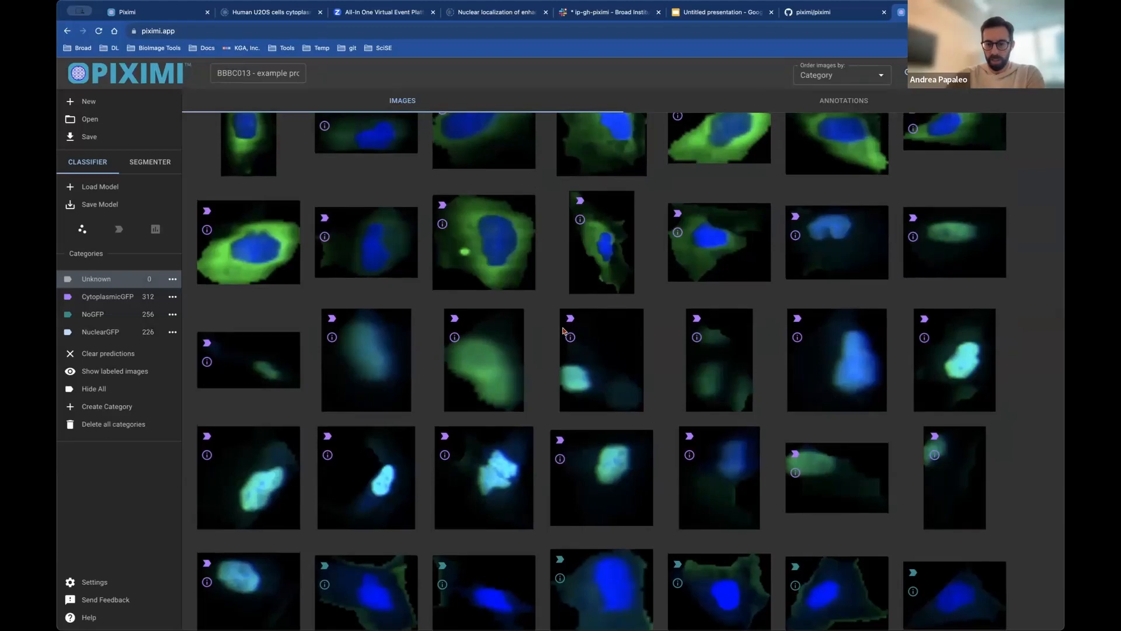
left_click(826, 369)
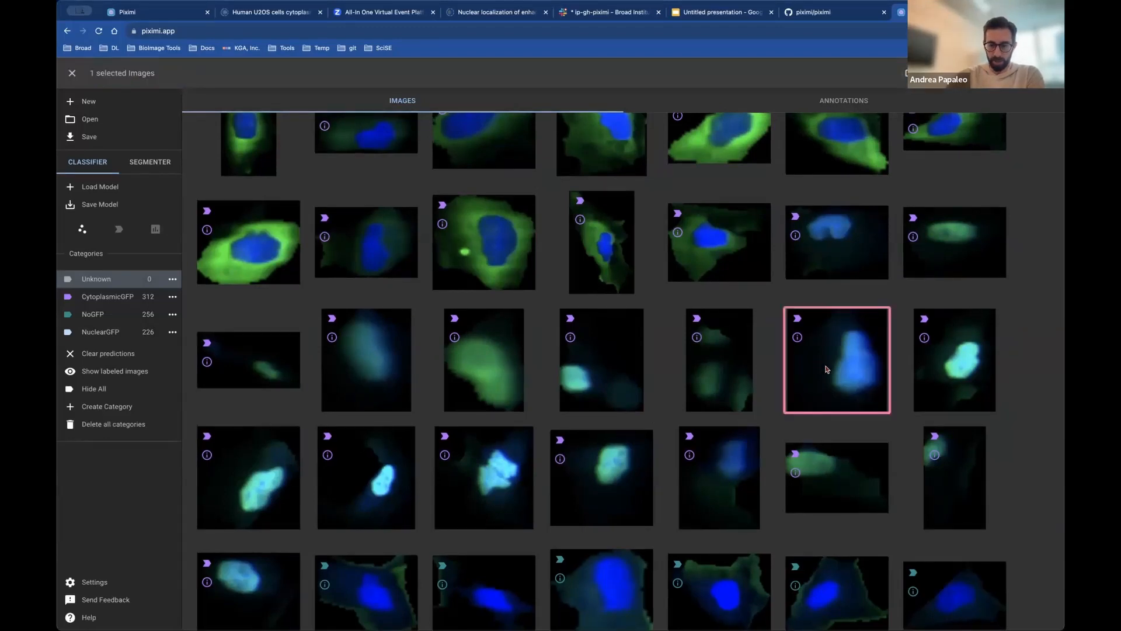
scroll(826, 369, "down", 3)
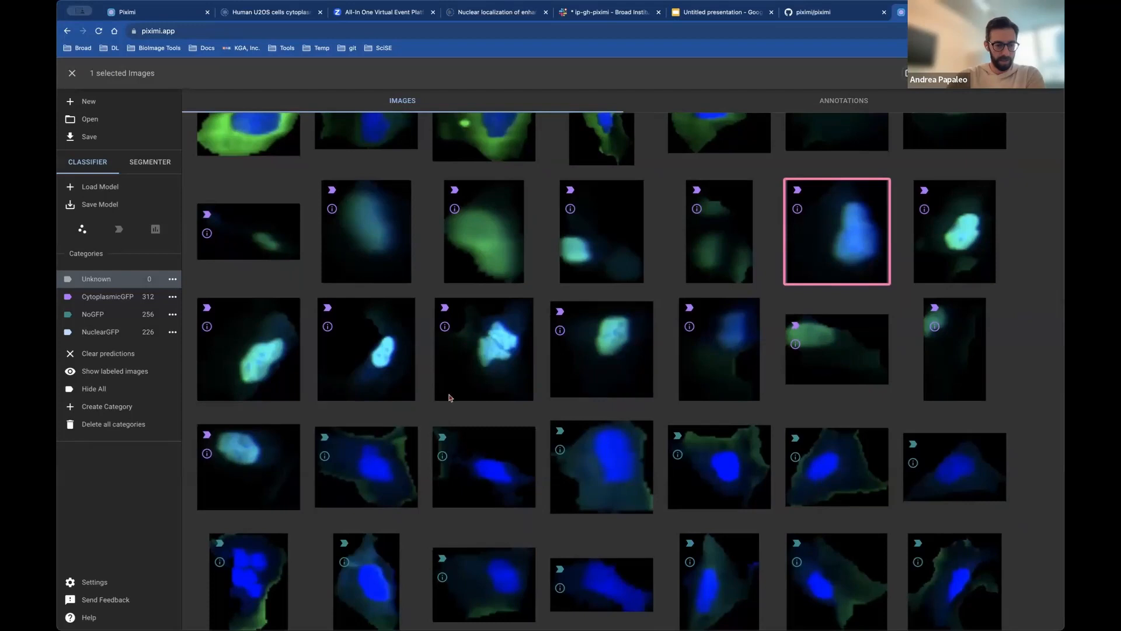
left_click(384, 367)
left_click(274, 452)
scroll(275, 452, "up", 12)
scroll(275, 452, "up", 7)
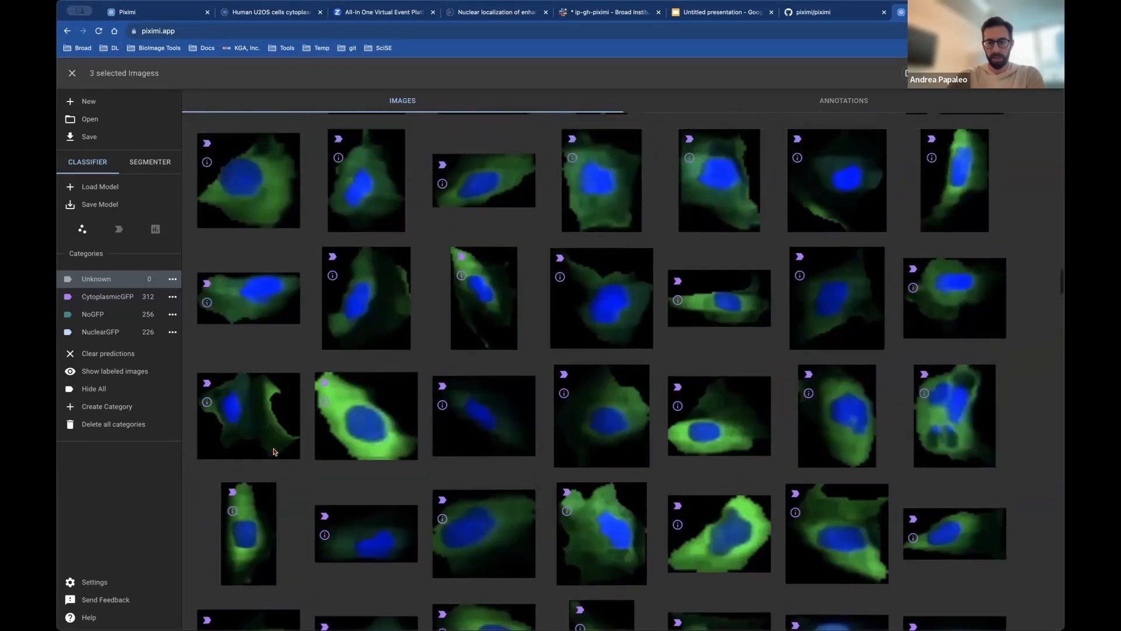
left_click(905, 73)
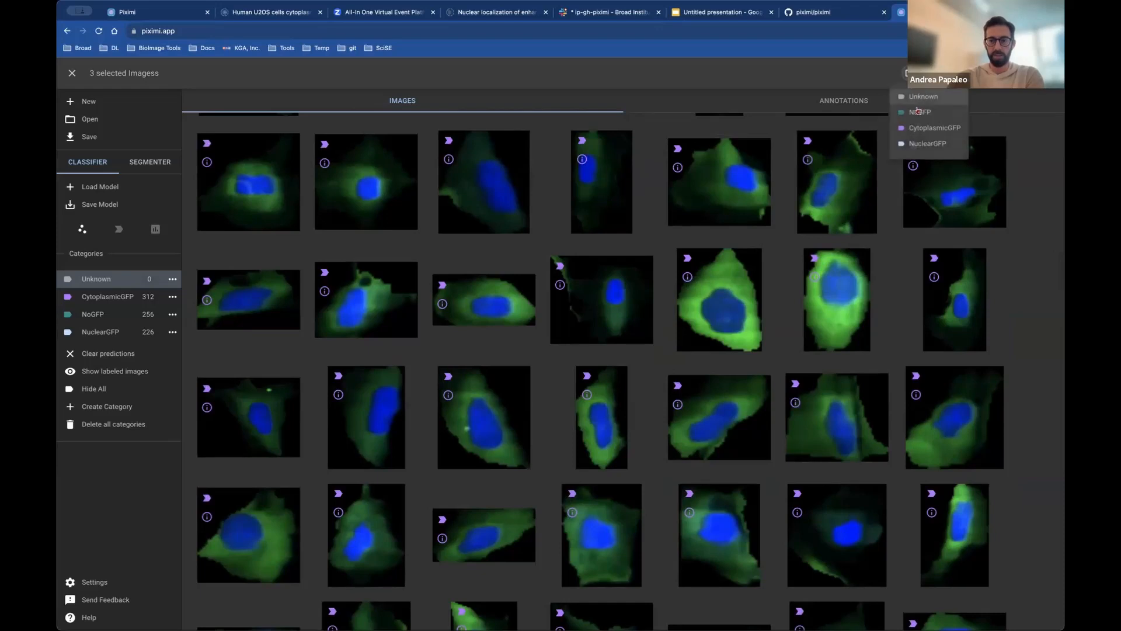
left_click(918, 116)
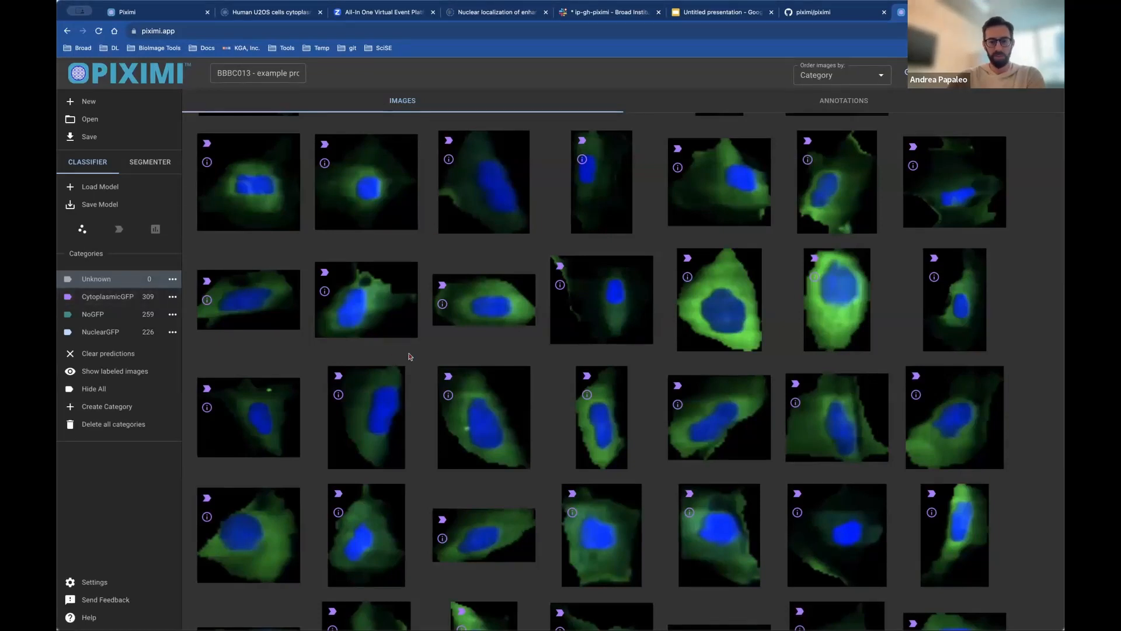
Hide the CytoplasmicGFP category and look through the remaining NoGFP and NuclearGFP predictions
scroll(409, 357, "down", 2)
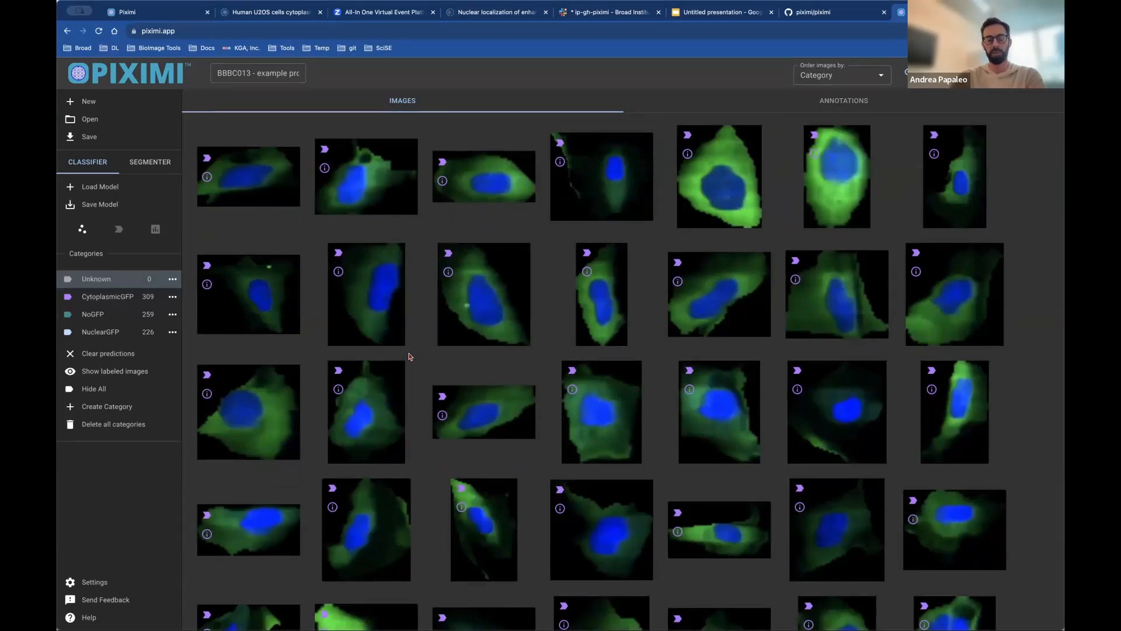
scroll(409, 356, "down", 1)
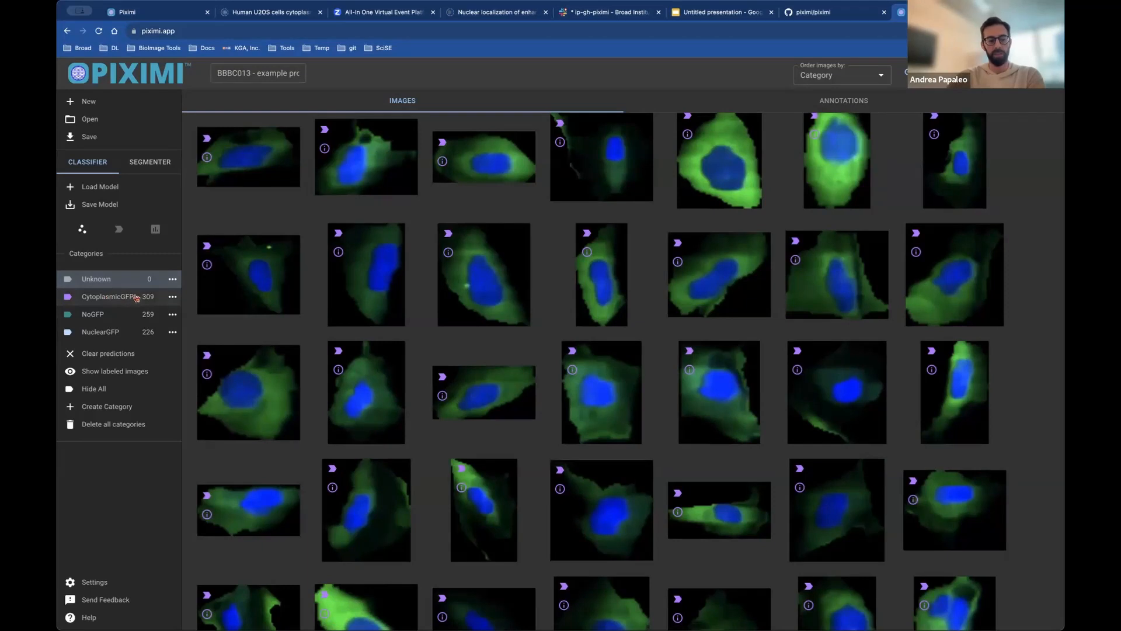
left_click(69, 298)
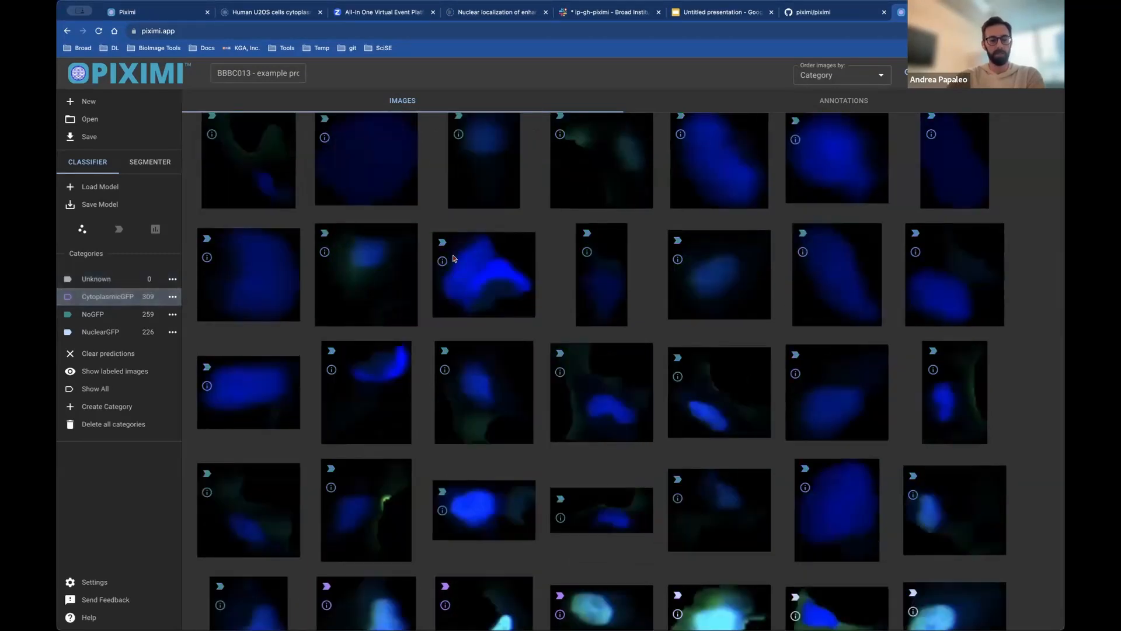
scroll(454, 258, "down", 10)
scroll(454, 258, "up", 10)
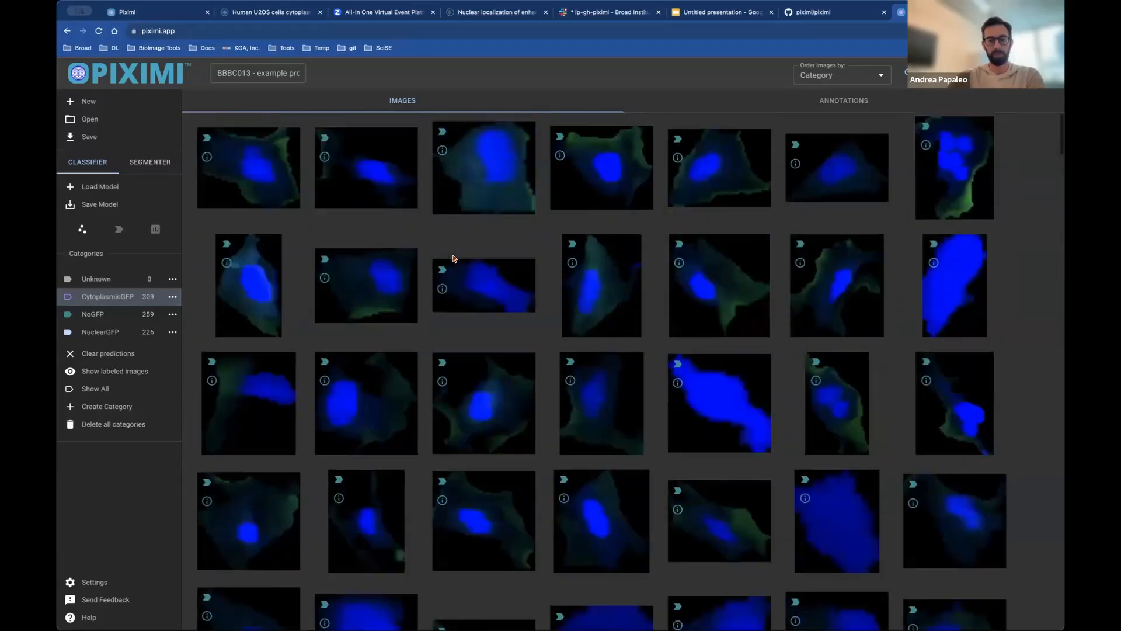
scroll(603, 232, "down", 3)
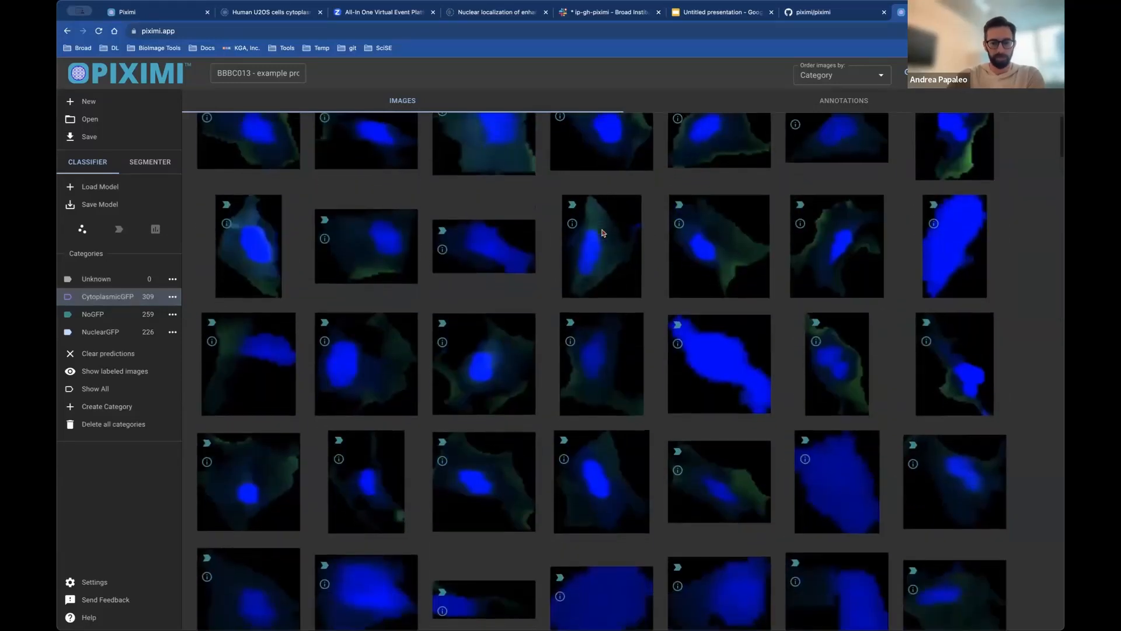
scroll(604, 232, "down", 6)
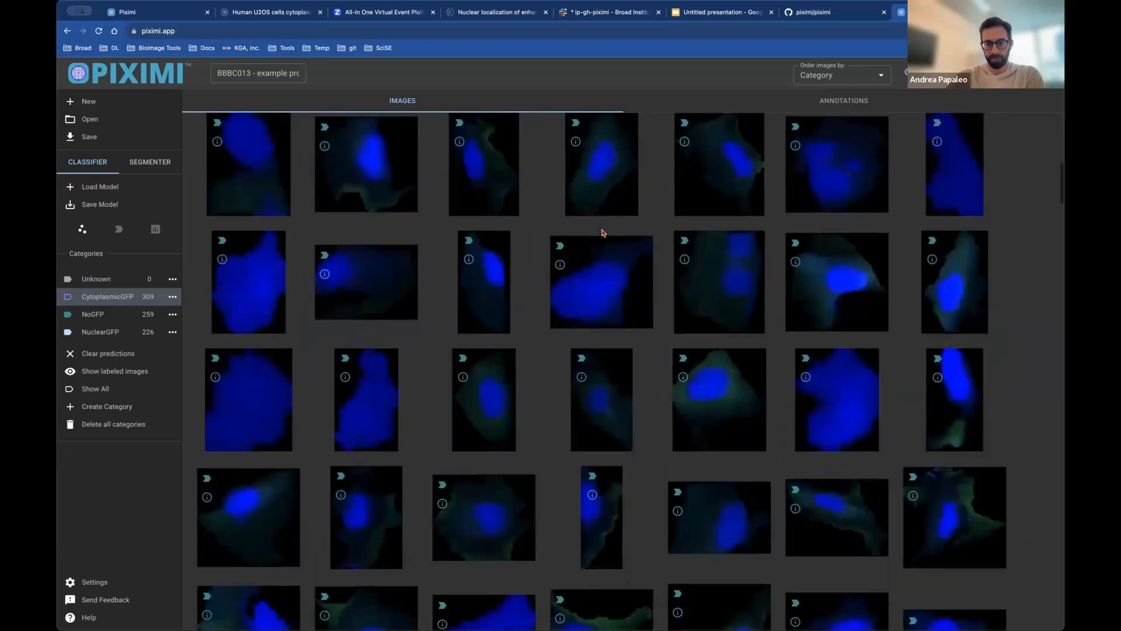
scroll(603, 232, "down", 5)
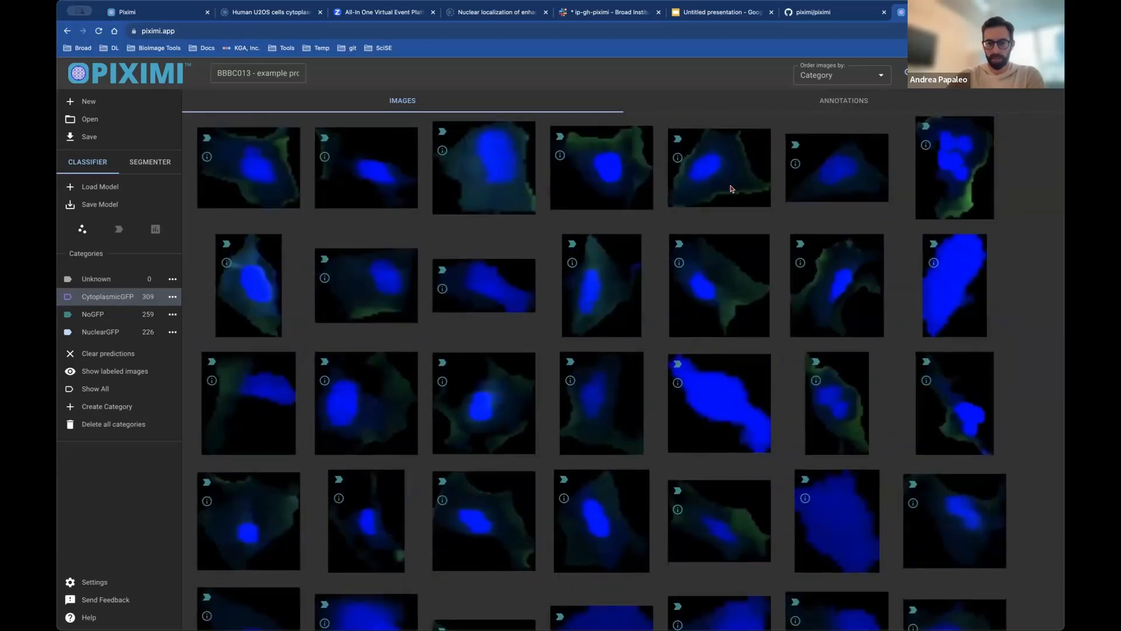
Select two NoGFP and three NuclearGFP predictions showing green signal in the cytoplasm, and recategorize all five as CytoplasmicGFP
left_click(741, 288)
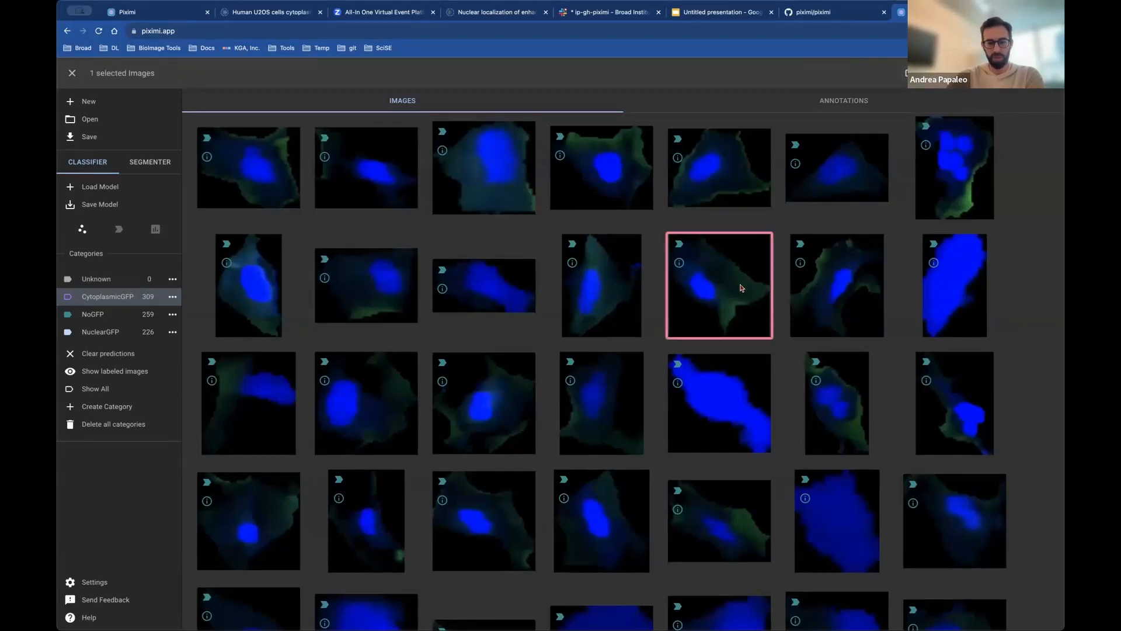
left_click(642, 170)
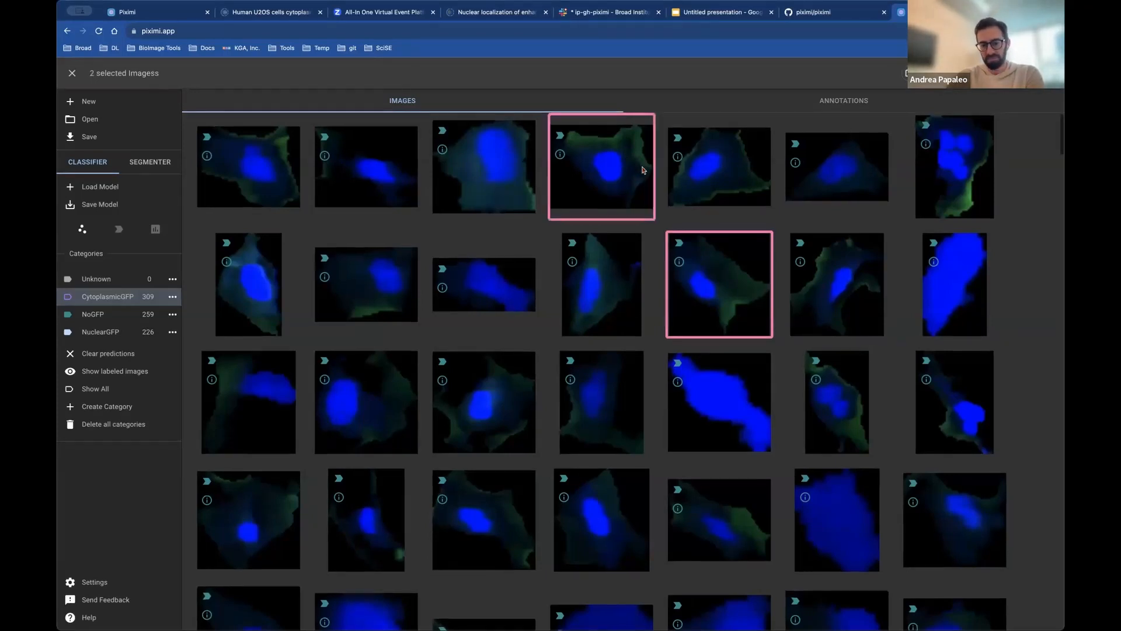
scroll(642, 170, "down", 5)
scroll(643, 170, "down", 3)
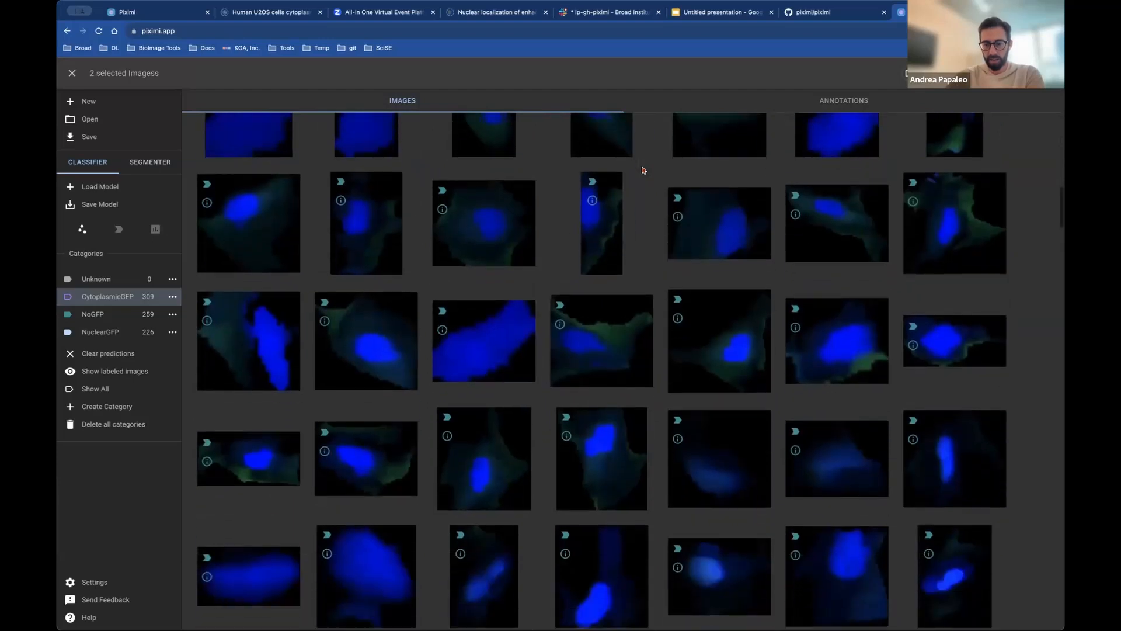
scroll(643, 170, "down", 10)
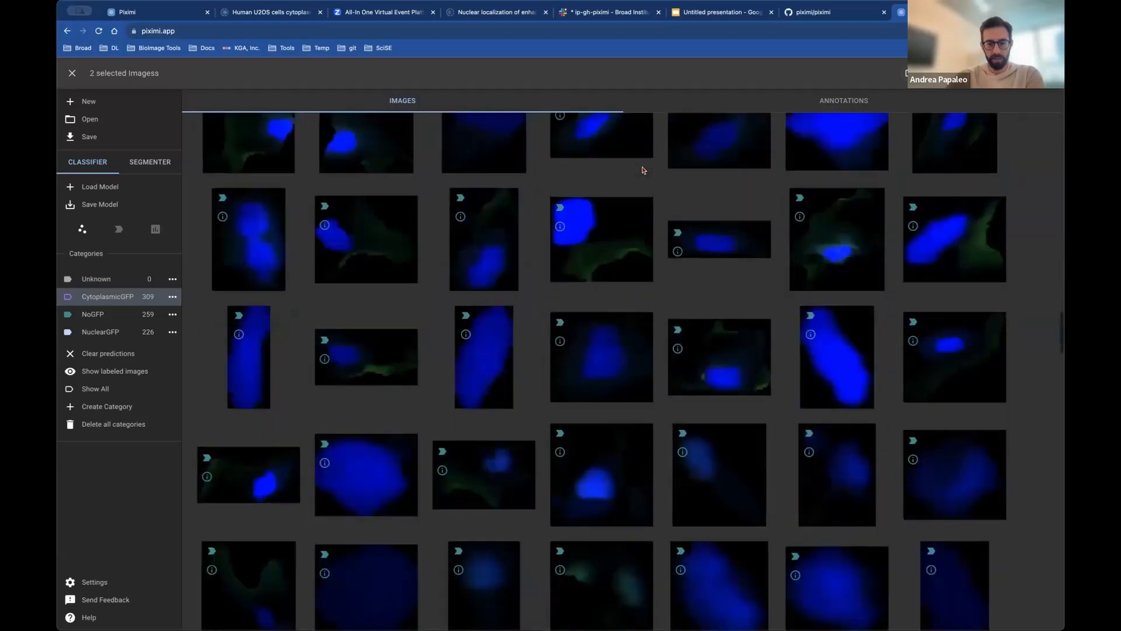
scroll(641, 339, "down", 5)
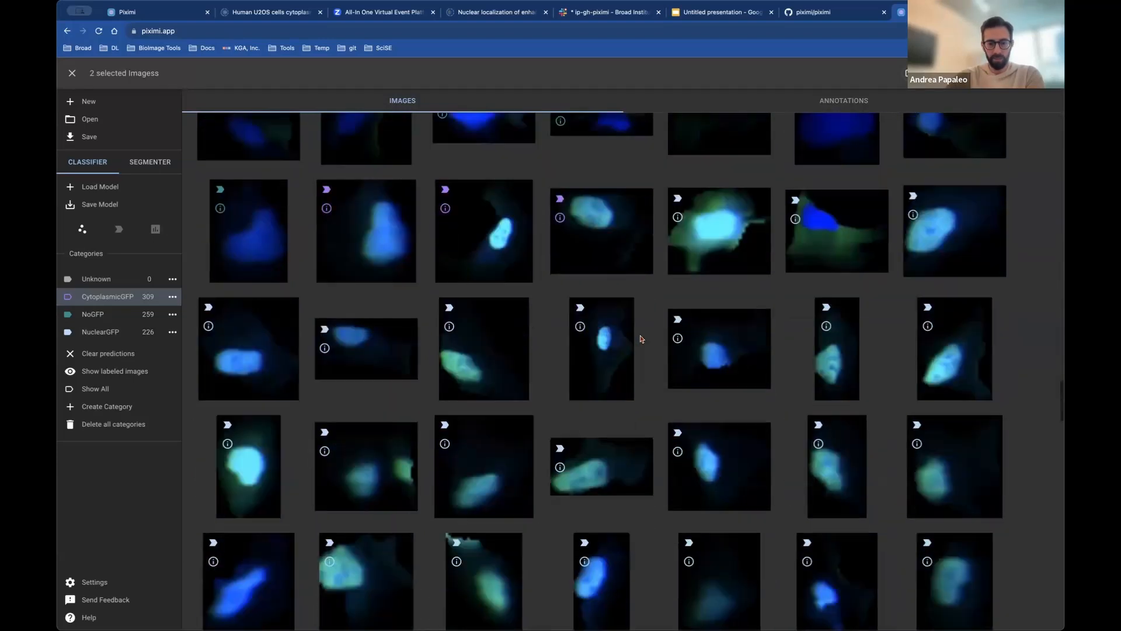
scroll(641, 339, "down", 10)
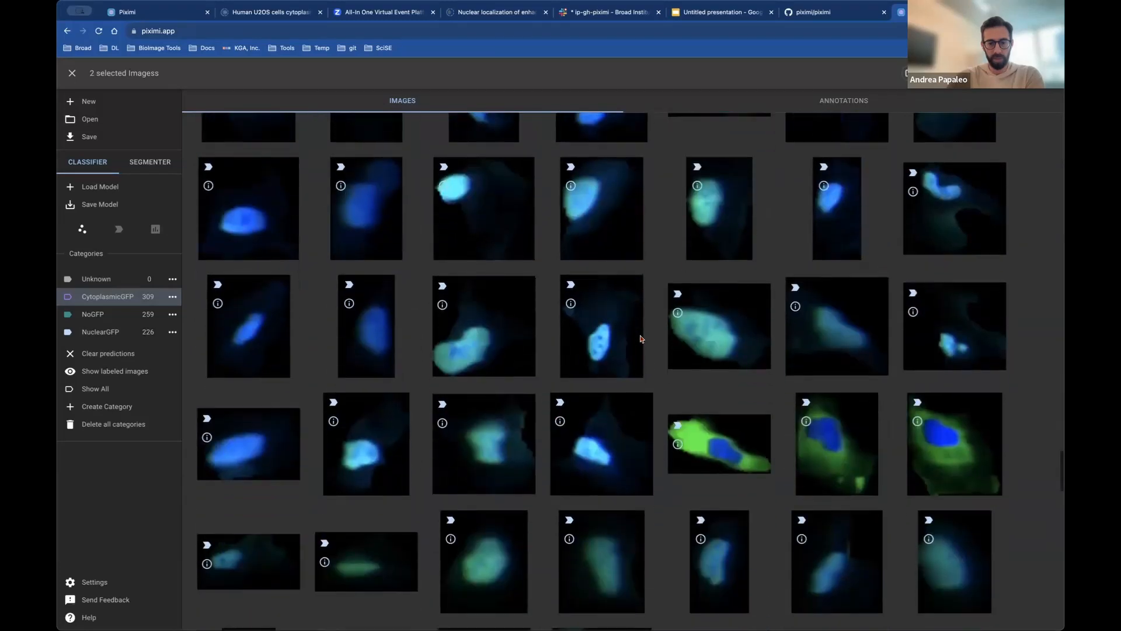
scroll(642, 339, "down", 4)
left_click(726, 245)
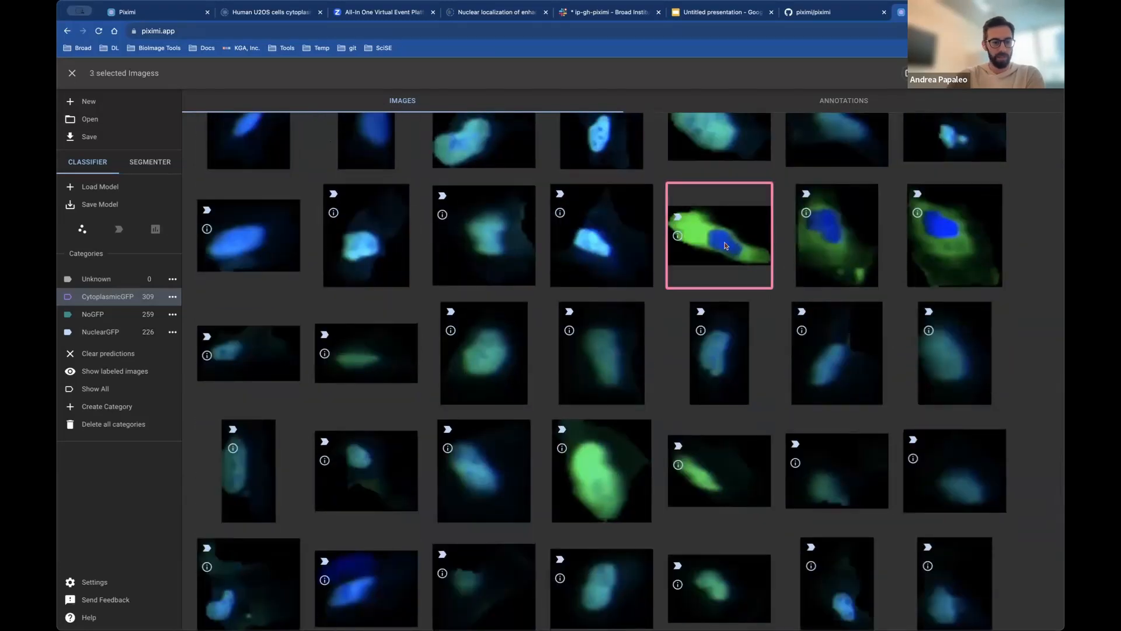
left_click(857, 248)
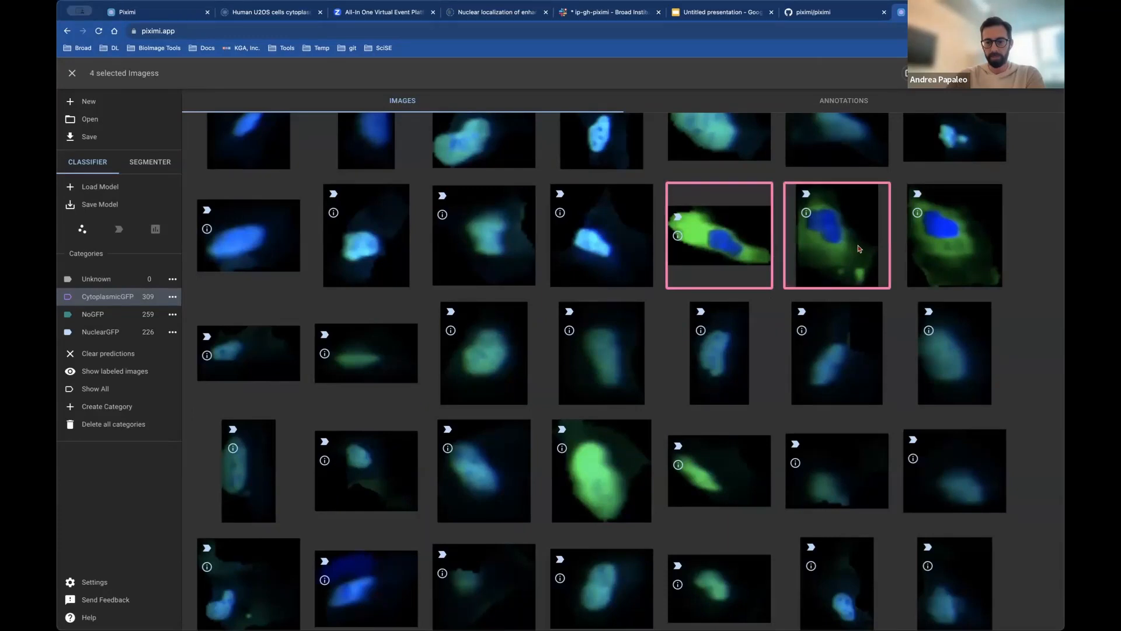
left_click(929, 264)
scroll(625, 337, "down", 5)
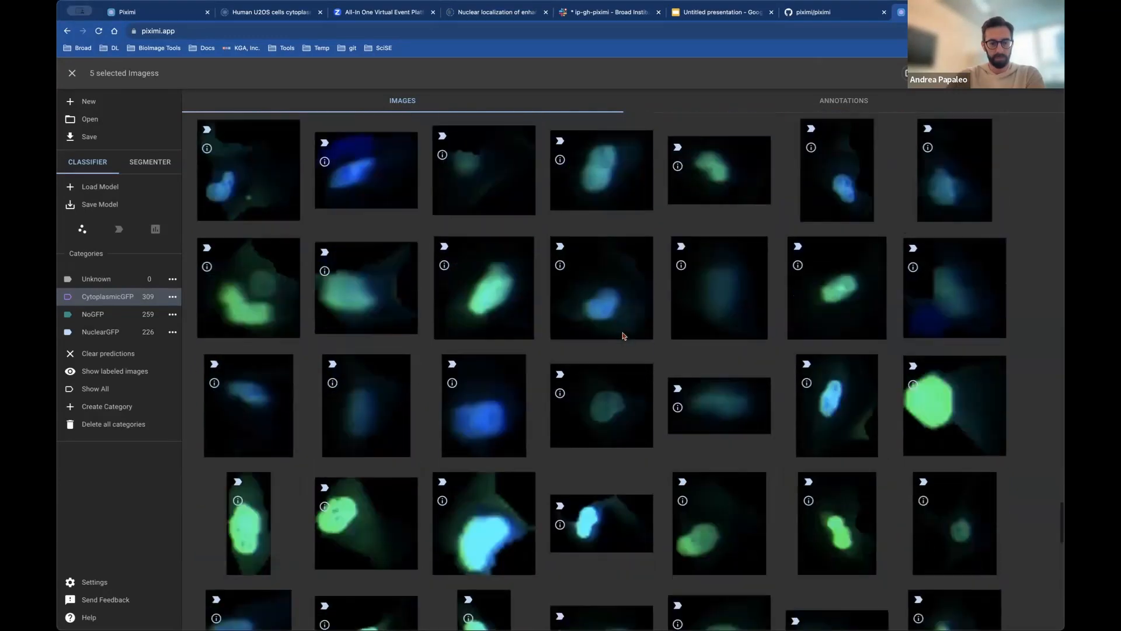
scroll(624, 336, "up", 8)
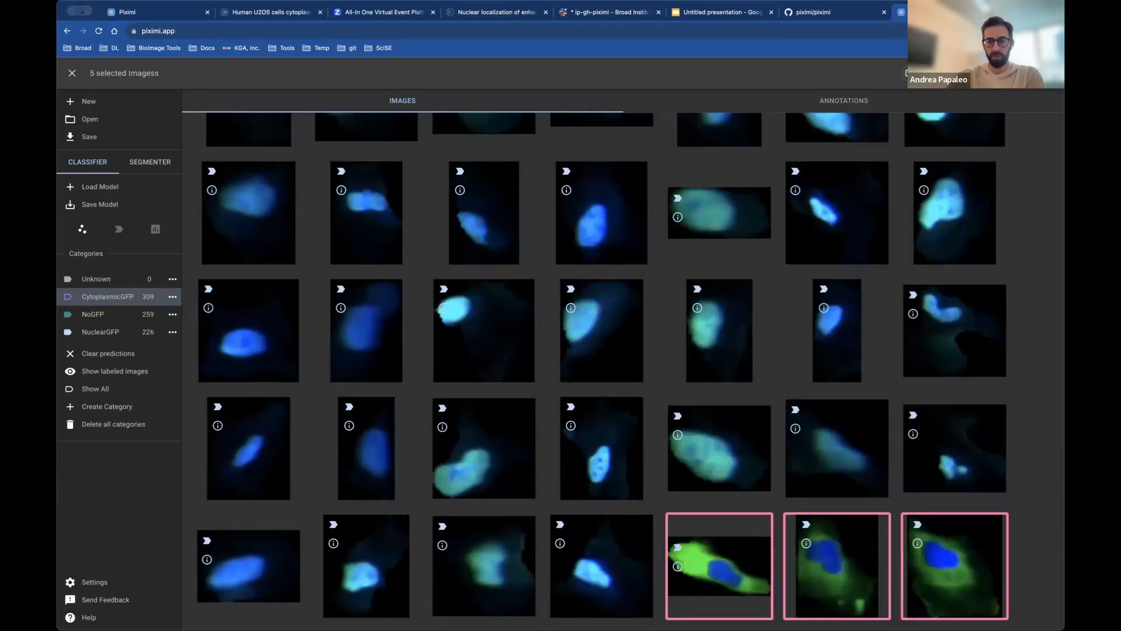
left_click(907, 73)
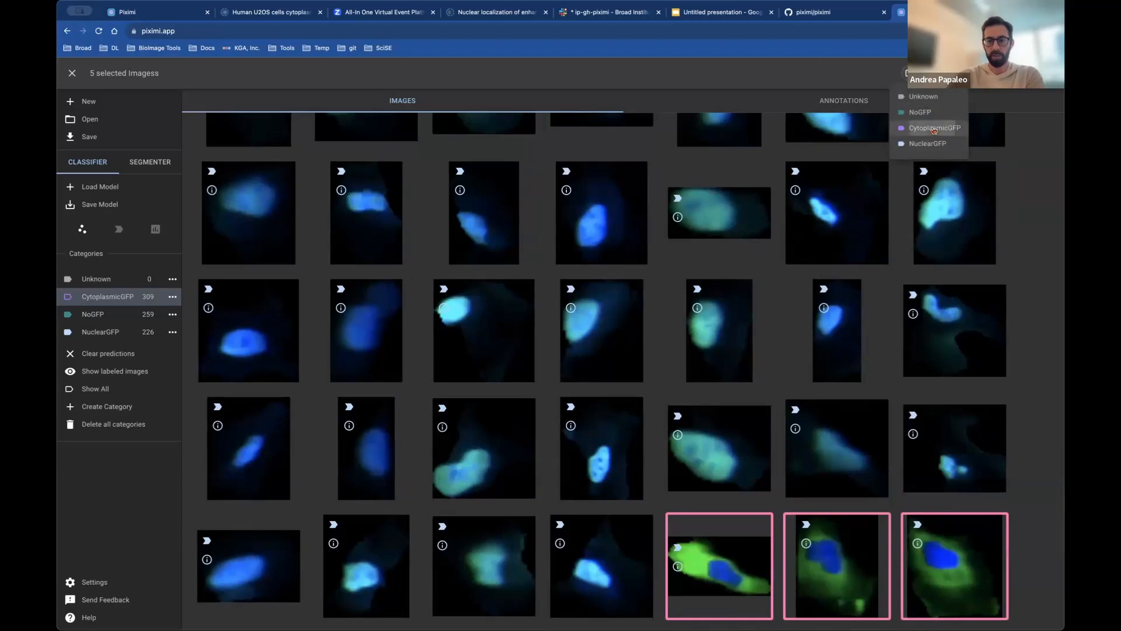
left_click(935, 128)
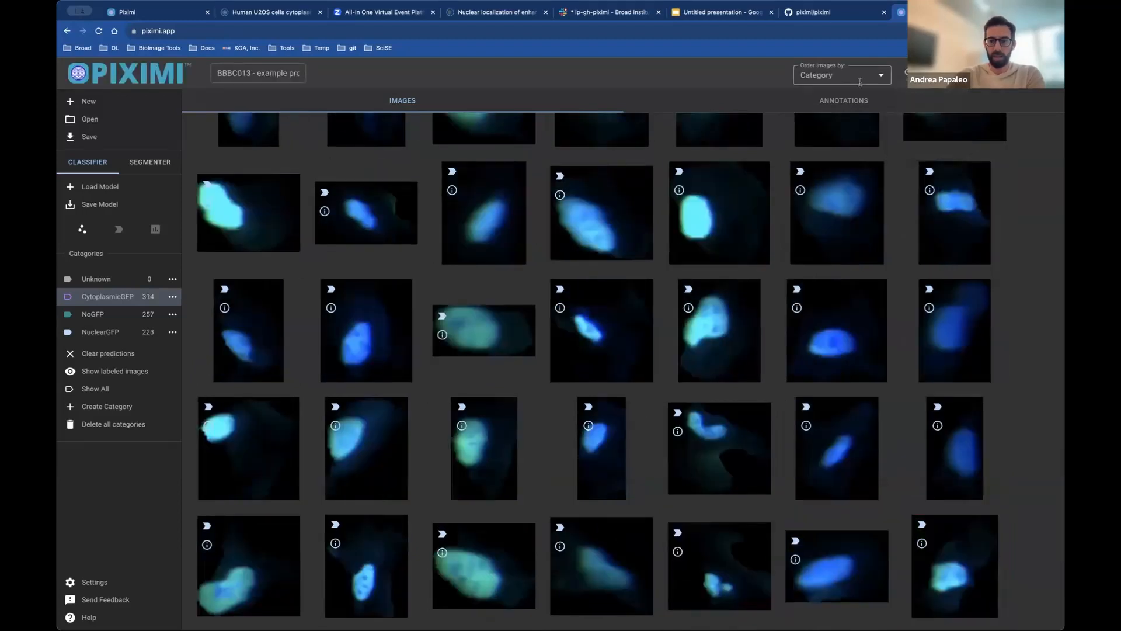
Hide the NoGFP category and look through the remaining NuclearGFP predictions
left_click(77, 316)
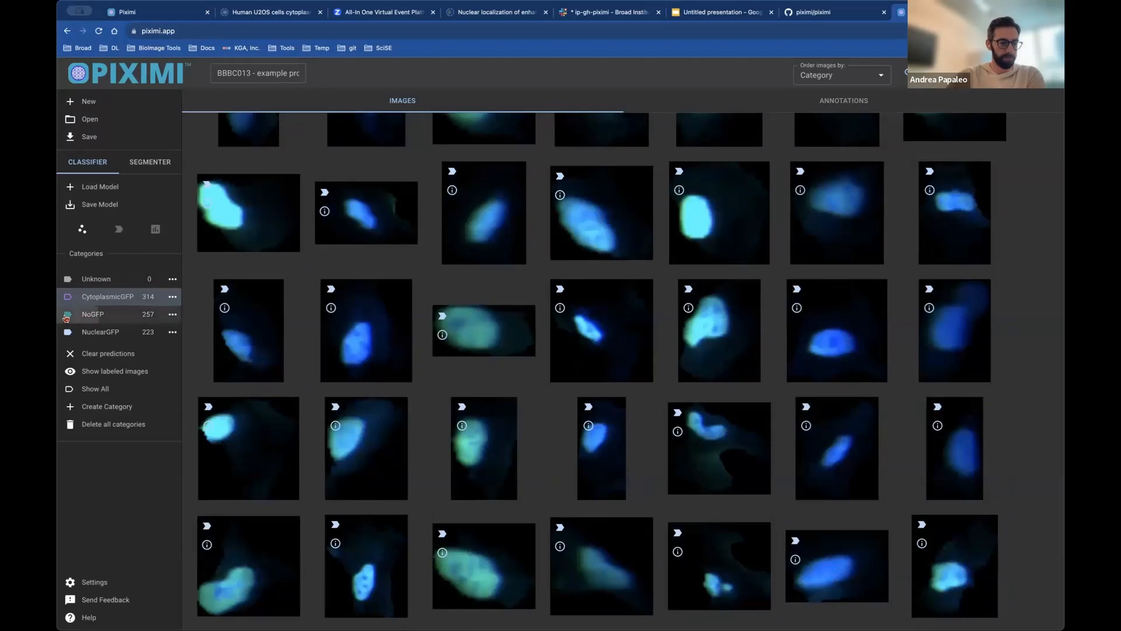
scroll(467, 345, "down", 1)
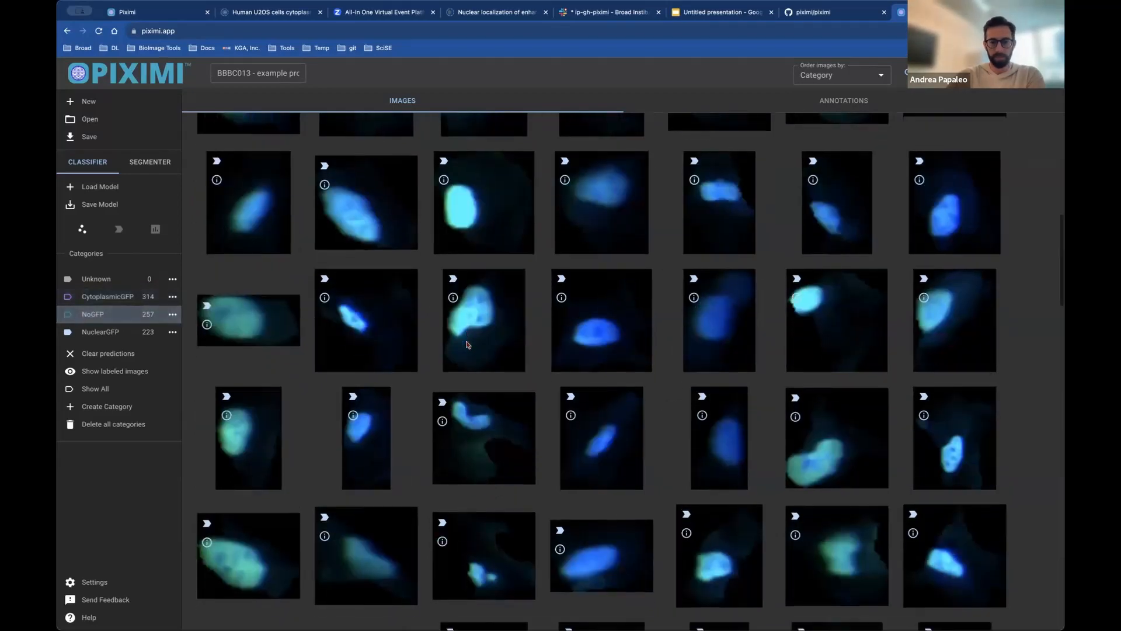
scroll(467, 345, "down", 5)
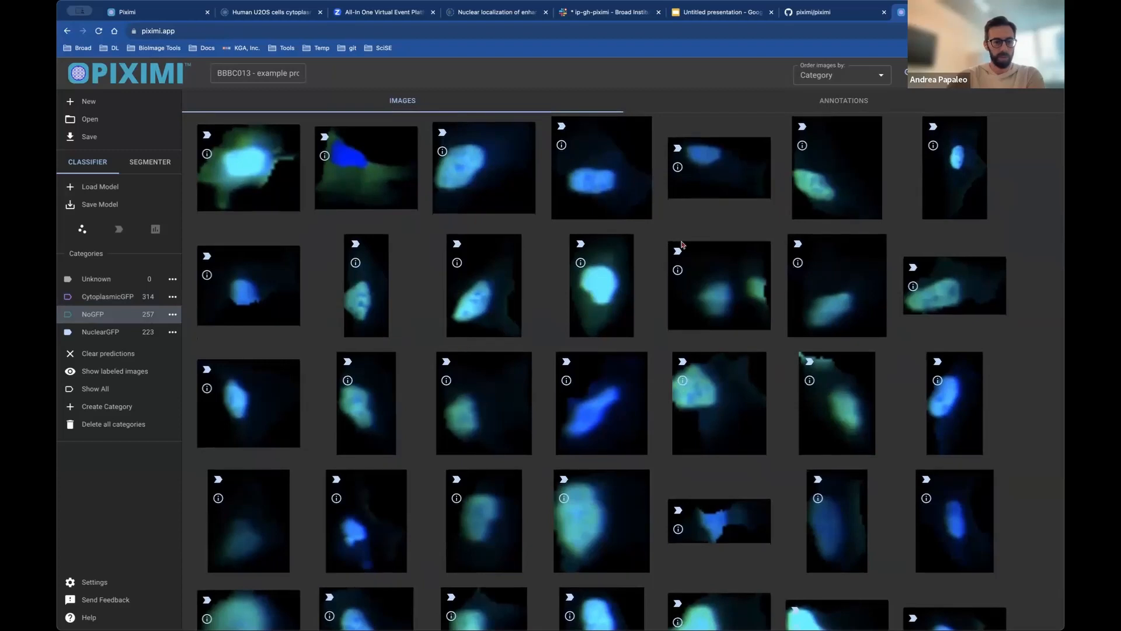
left_click(253, 171)
scroll(565, 318, "down", 15)
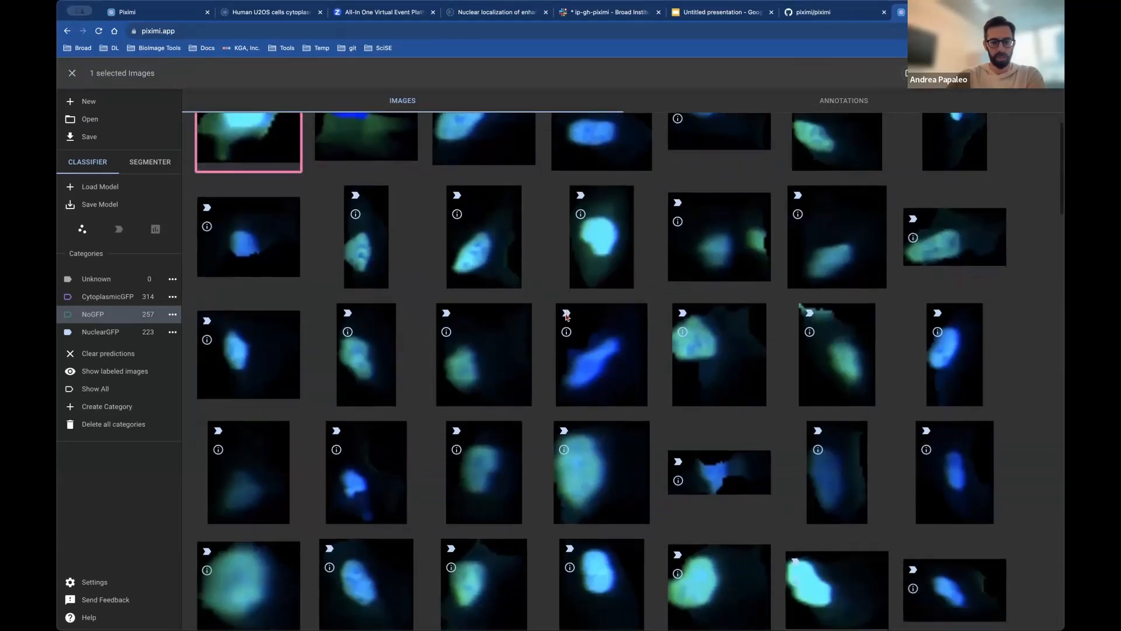
scroll(565, 317, "down", 15)
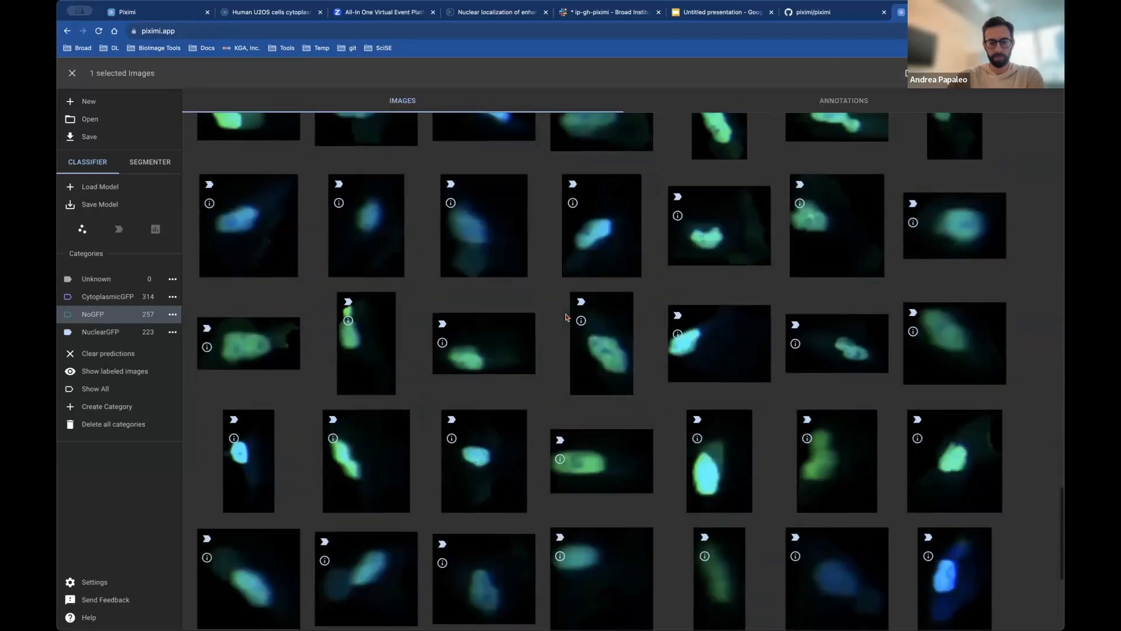
scroll(565, 317, "up", 20)
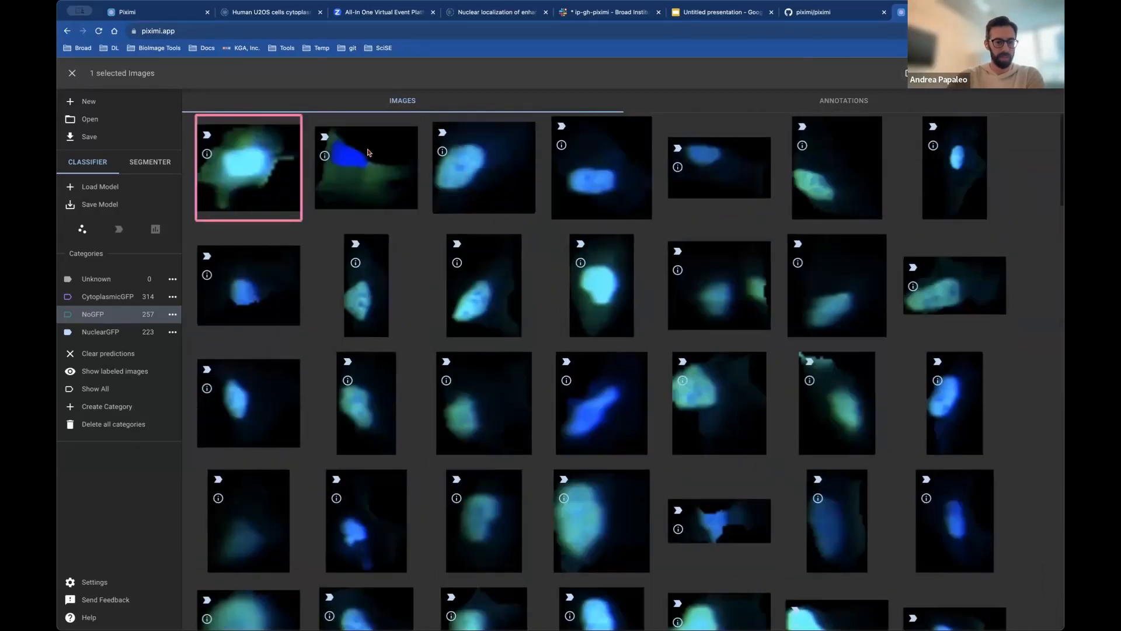
left_click(248, 171)
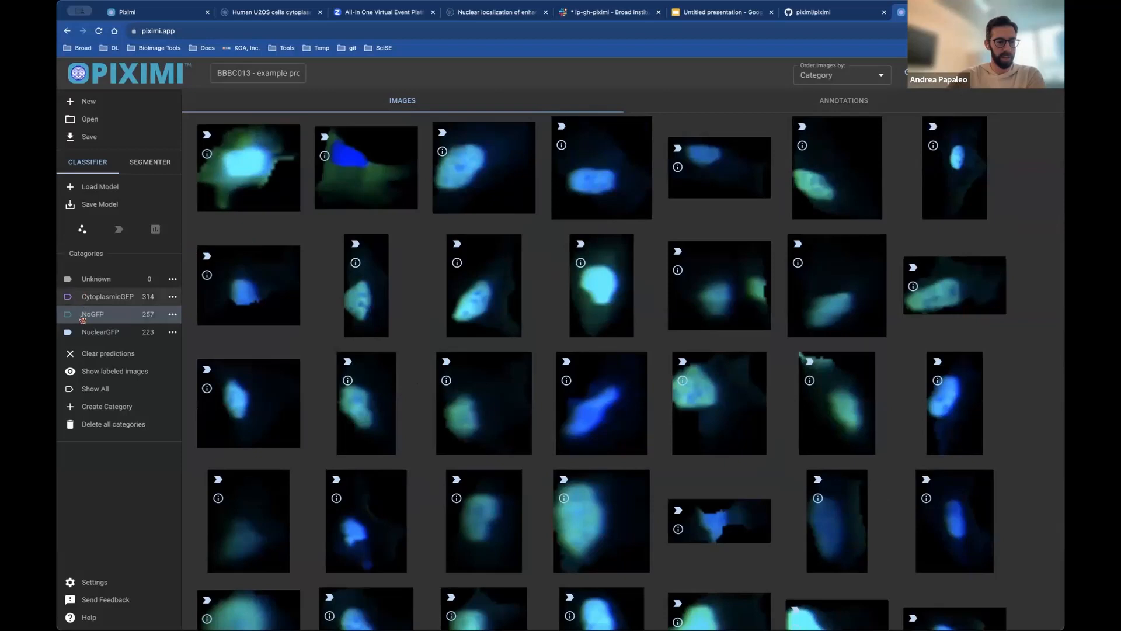
Select six NuclearGFP predictions that show only blue signal in the nucleus and recategorize them as NoGFP
scroll(680, 351, "down", 1)
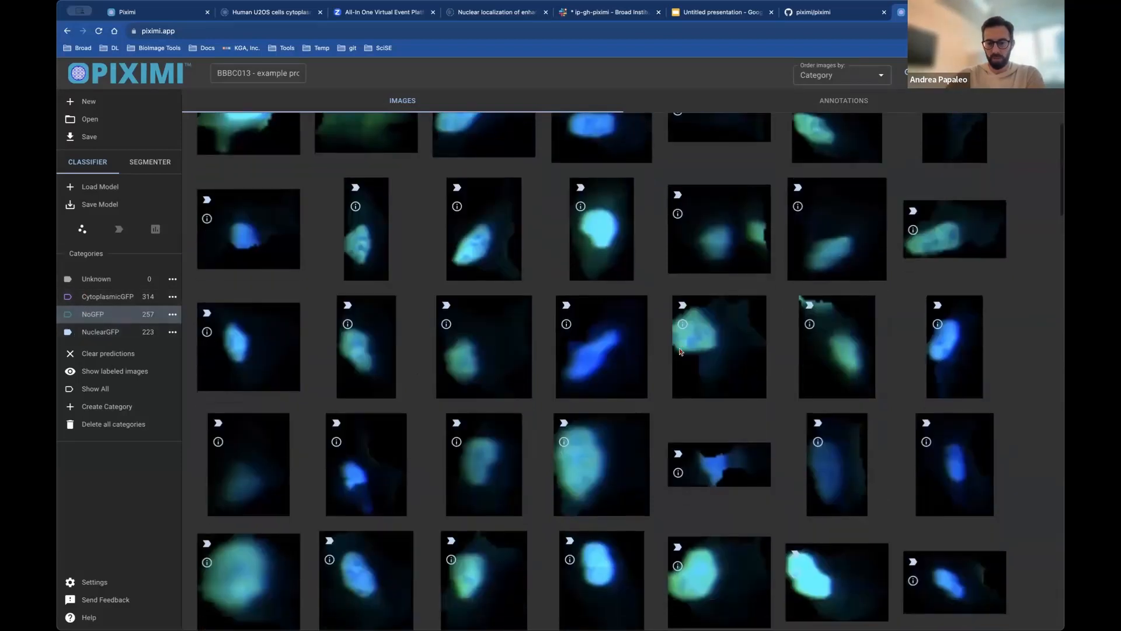
left_click(617, 347)
left_click(958, 365)
left_click(959, 462)
scroll(648, 473, "down", 3)
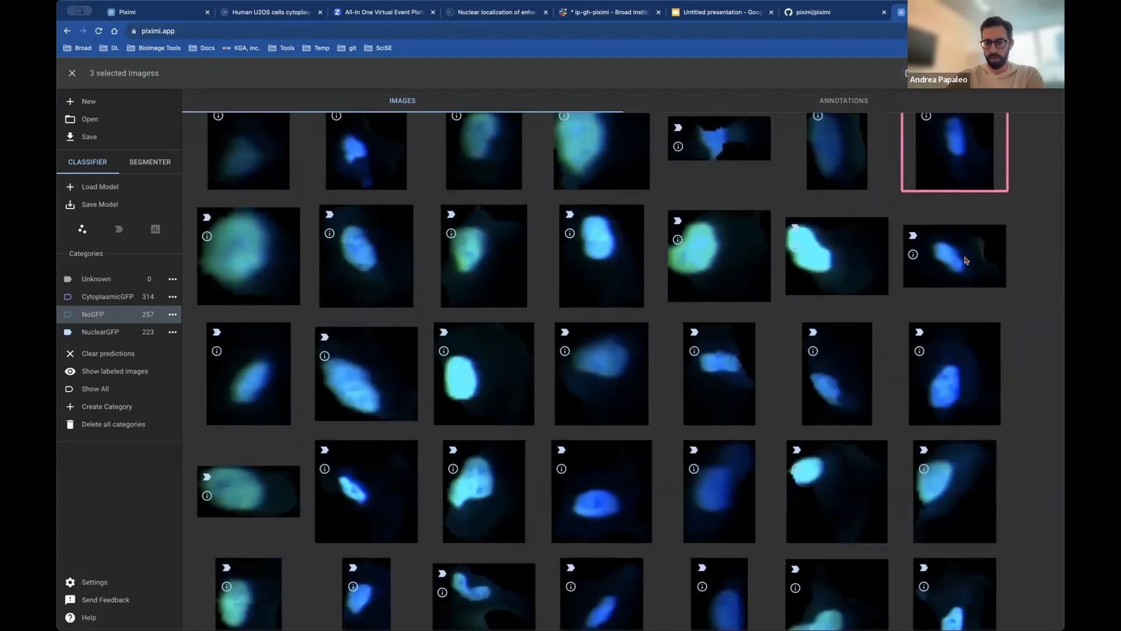
left_click(964, 377)
left_click(599, 486)
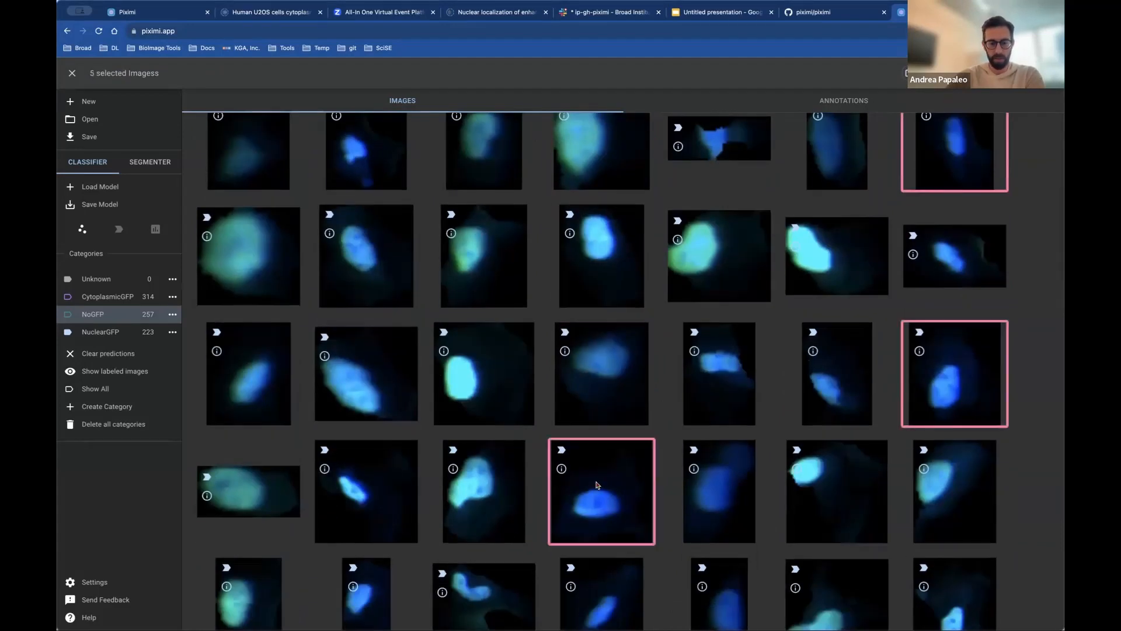
scroll(600, 485, "down", 4)
left_click(598, 320)
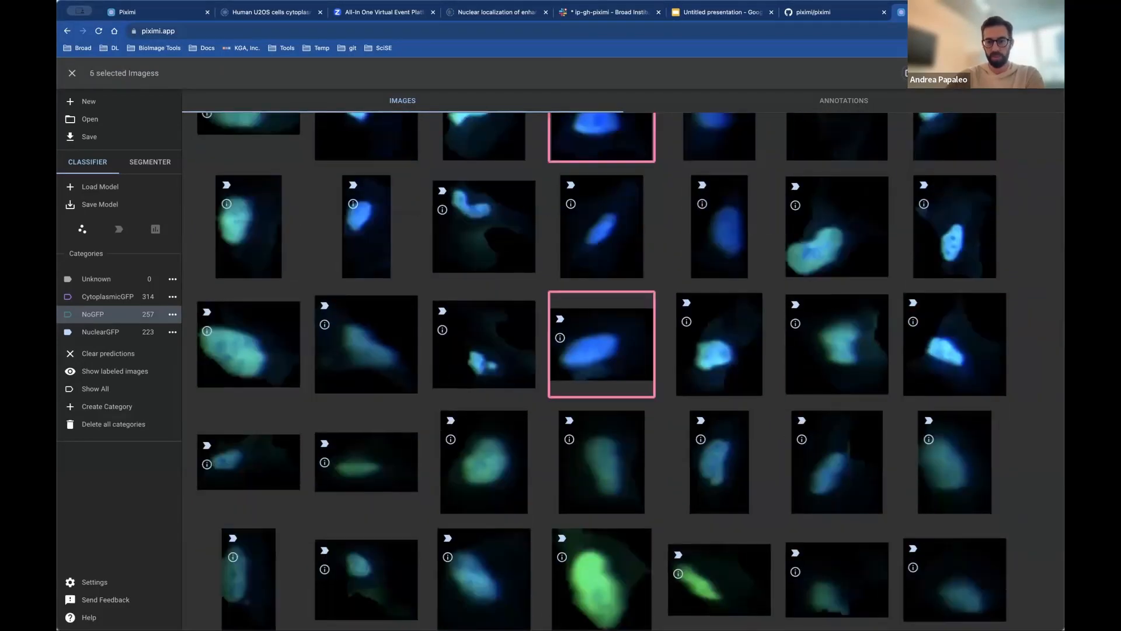
left_click(910, 73)
left_click(921, 114)
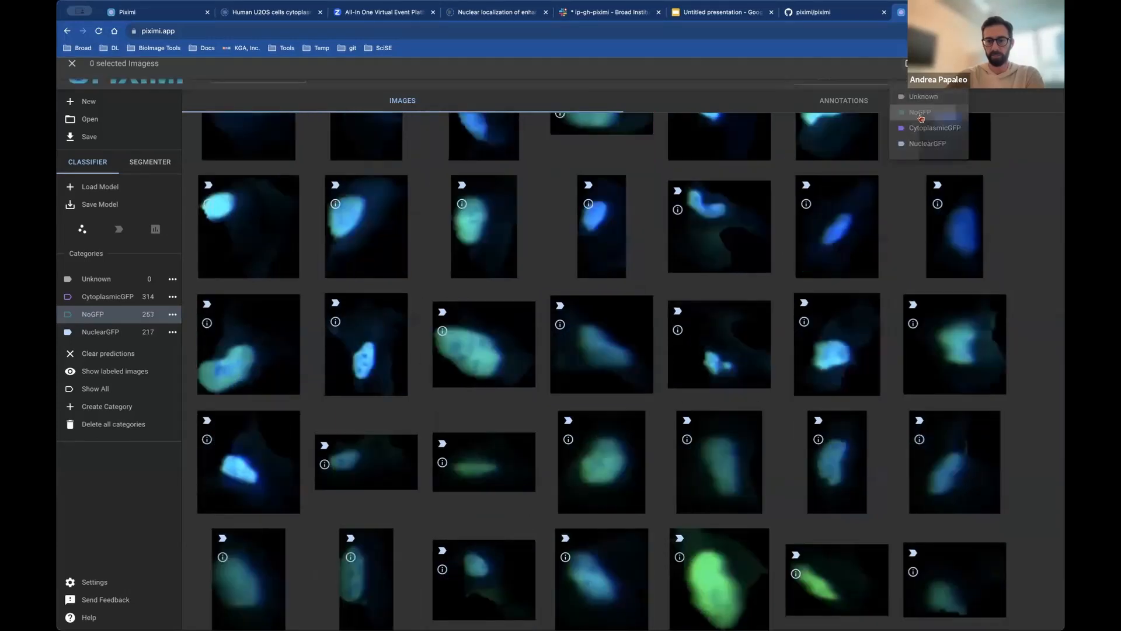
Clear the remaining predictions and make all categories visible again
scroll(777, 396, "up", 12)
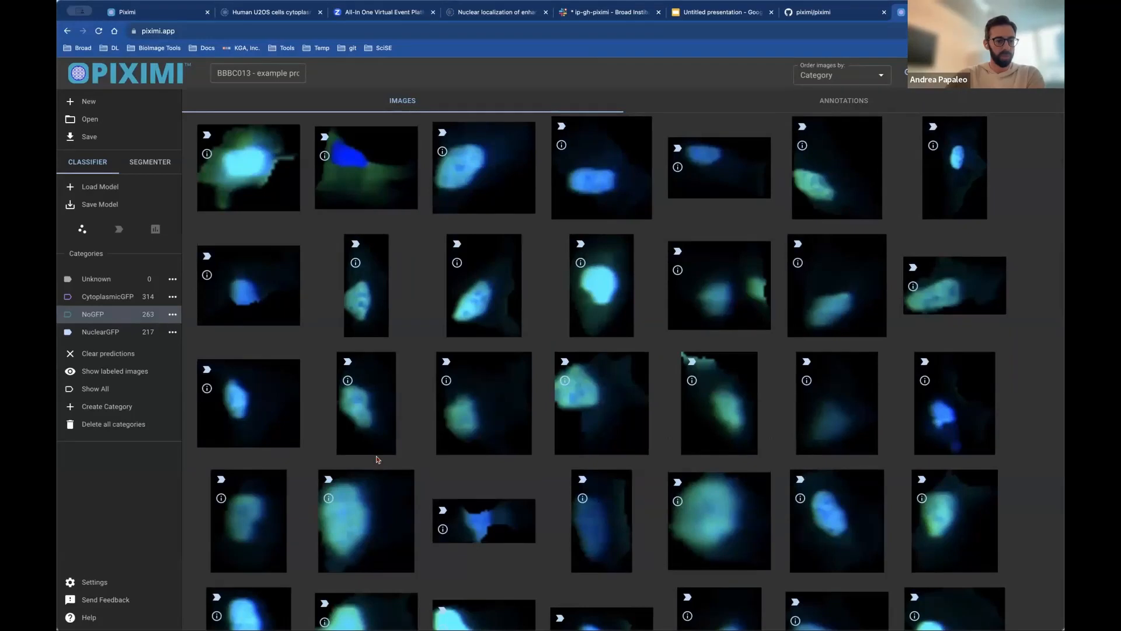
left_click(124, 354)
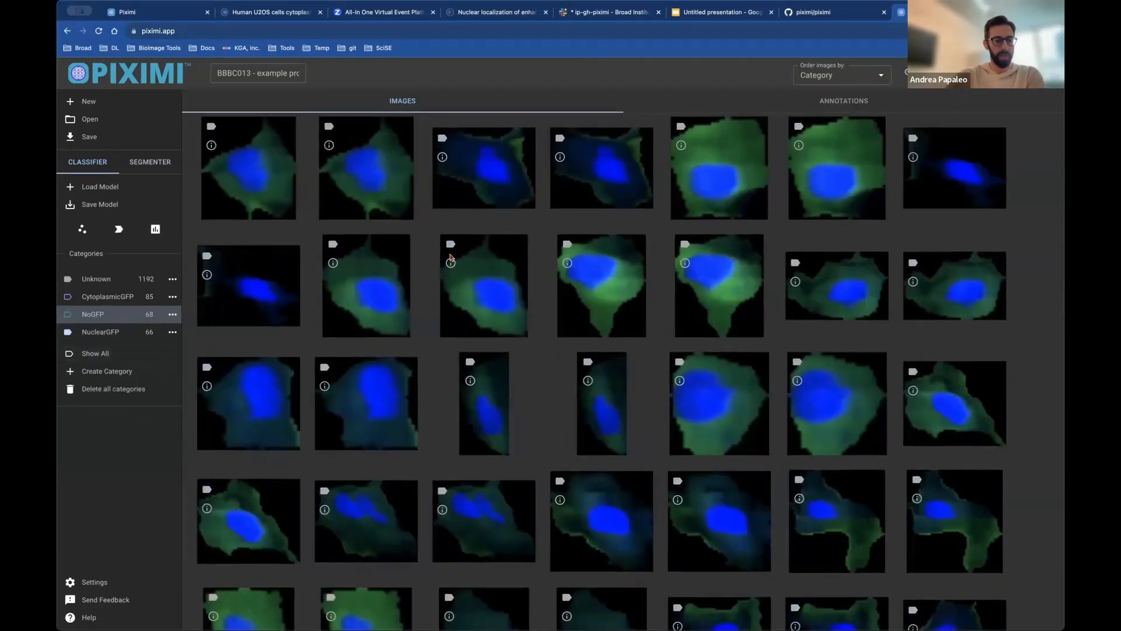
left_click(68, 356)
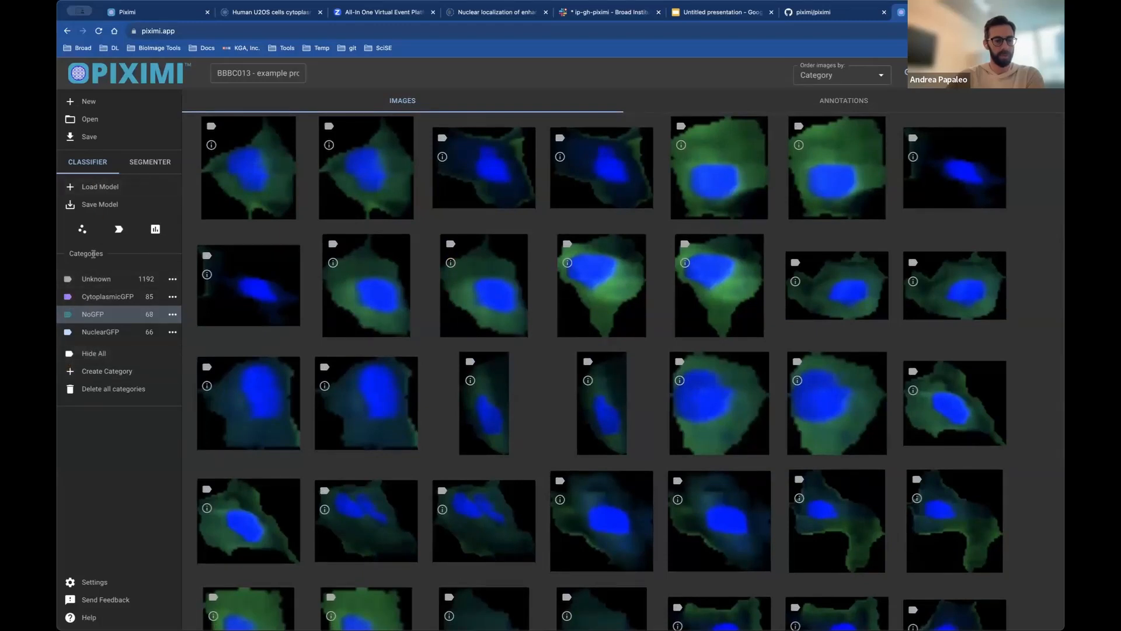
Fit the classifier again with the existing settings and evaluate the retrained model
left_click(81, 230)
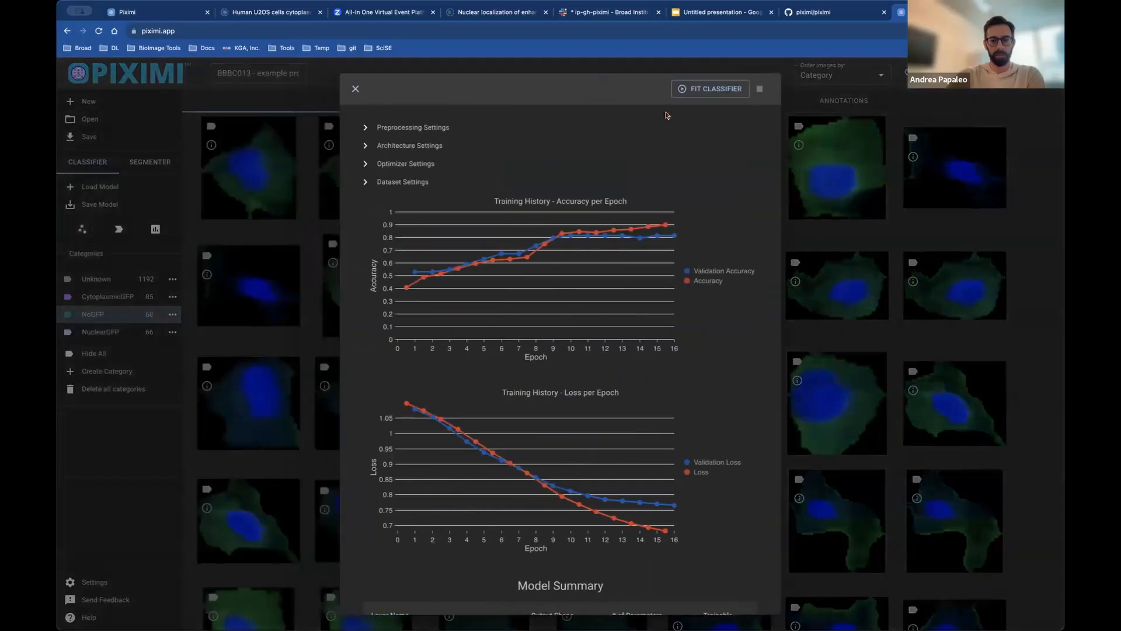
left_click(722, 90)
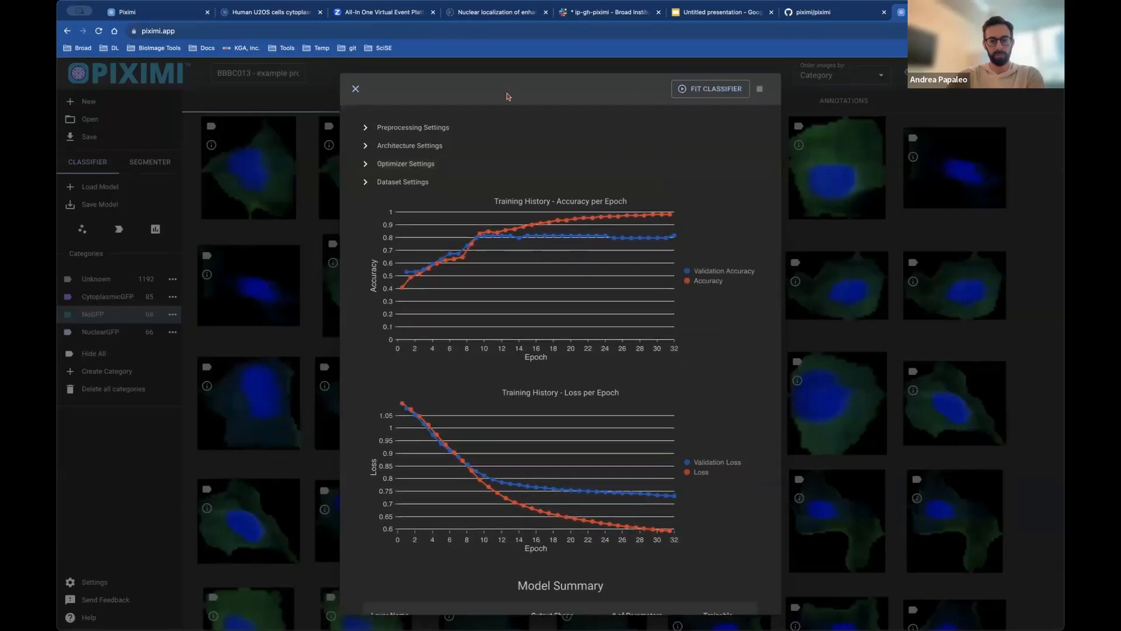
left_click(357, 90)
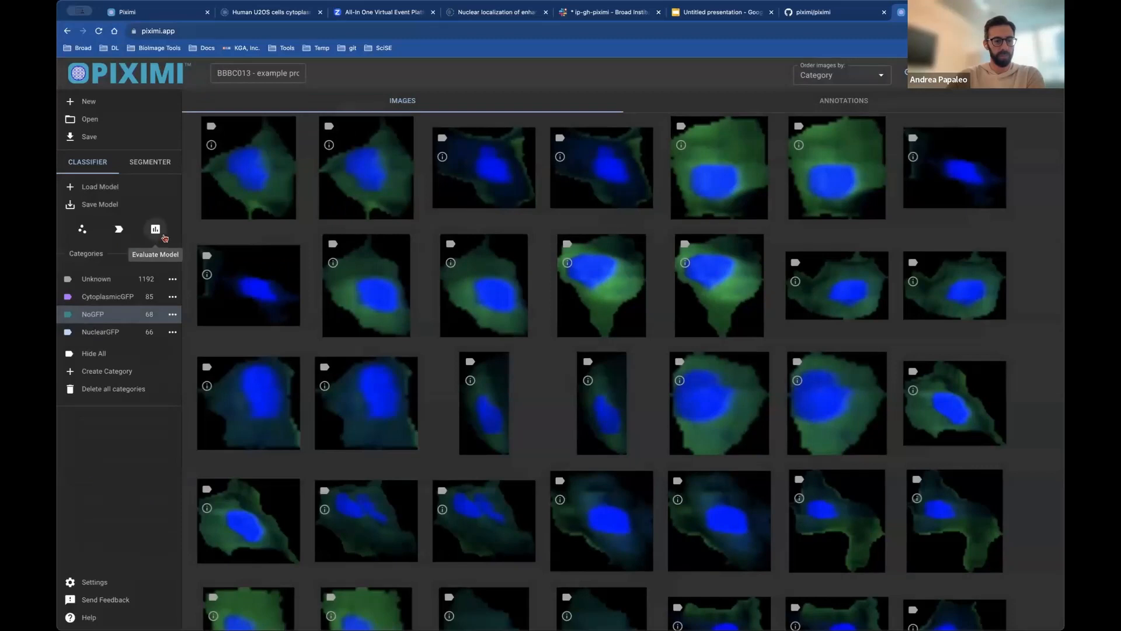
left_click(155, 229)
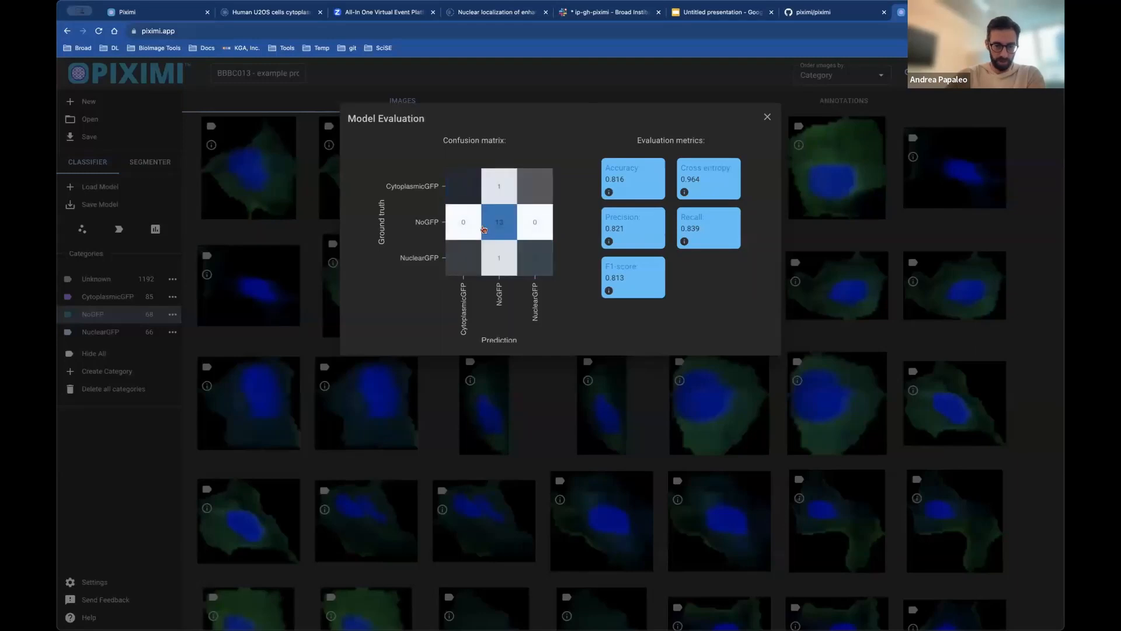
left_click(766, 119)
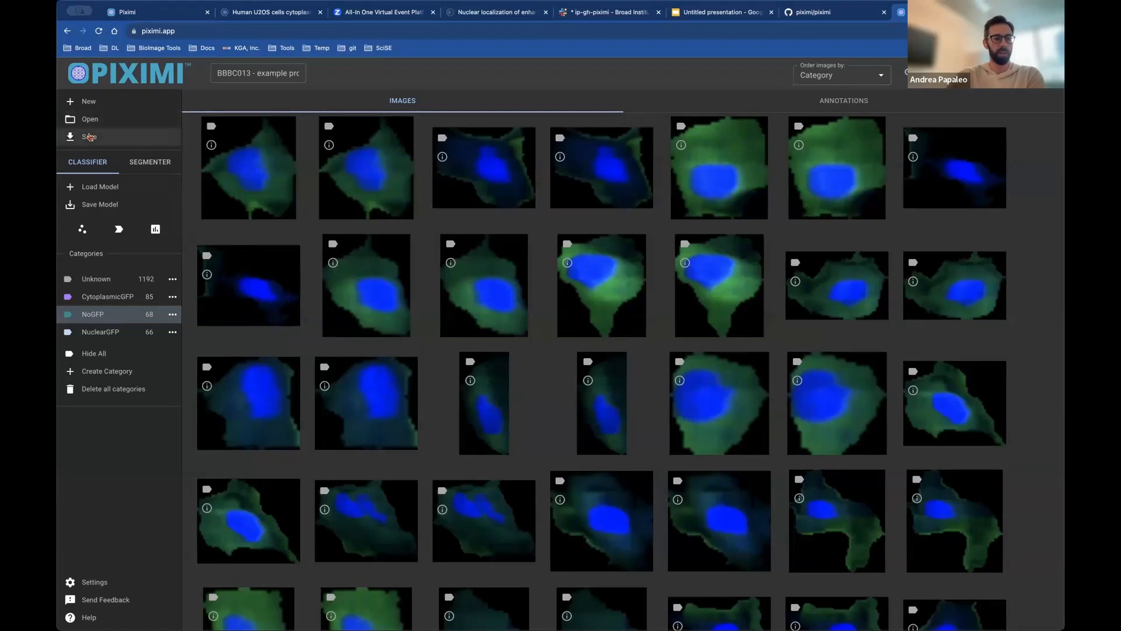
Open the project save dialog, dismiss it without saving, and reload the page to return to the default sample project
left_click(89, 137)
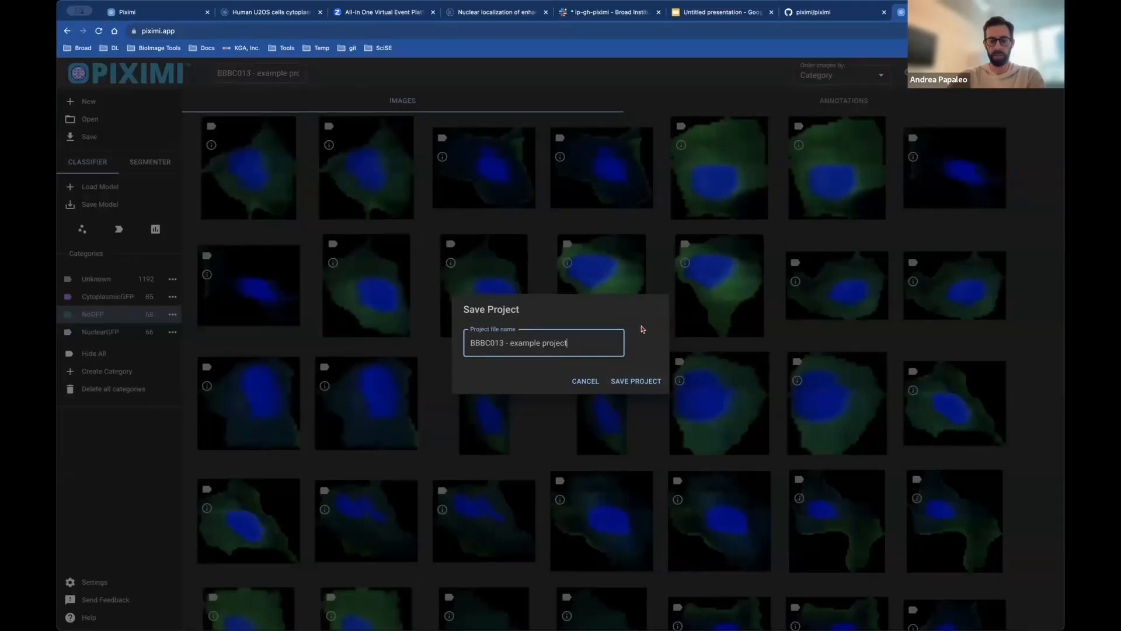
left_click(586, 381)
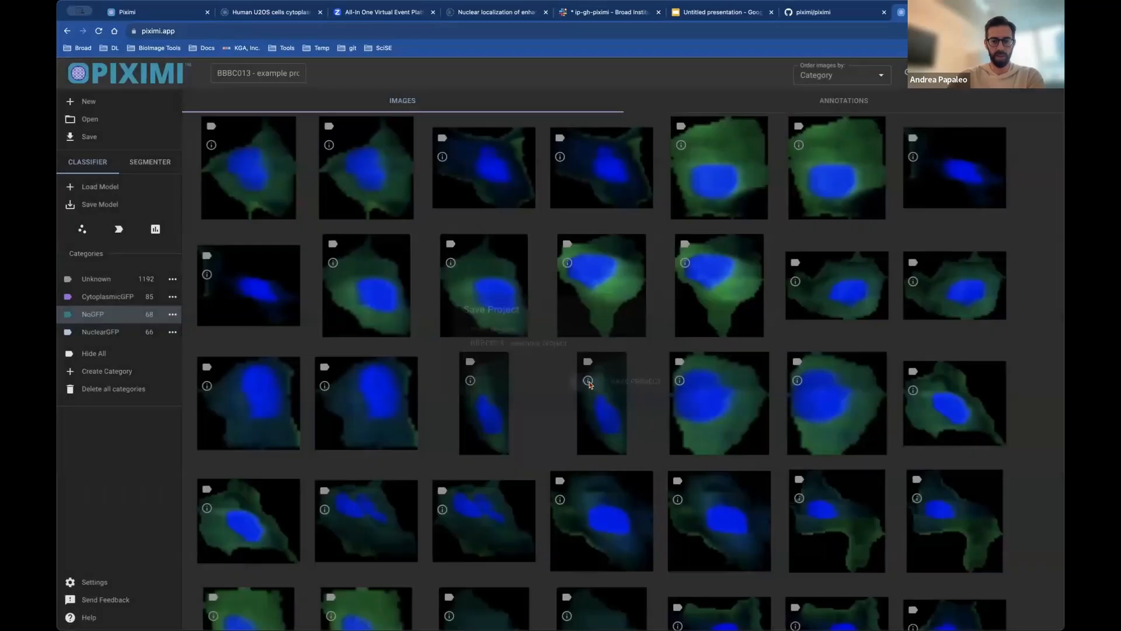
left_click(99, 30)
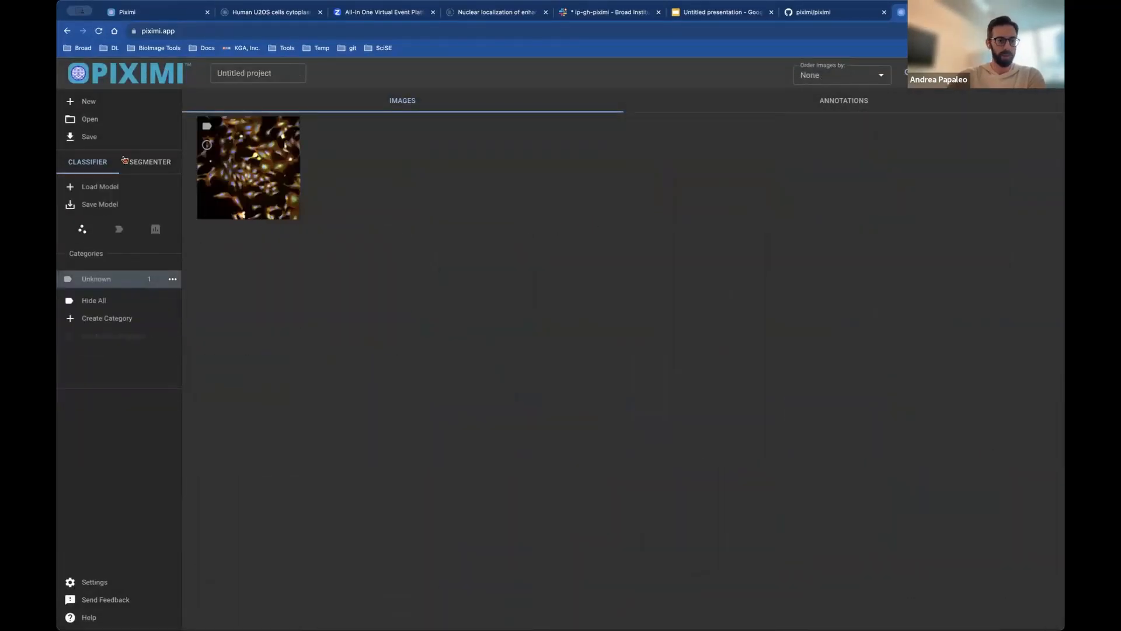
Delete all existing annotations of the cell-painting image in the annotator and save the changes back to the project
left_click(263, 187)
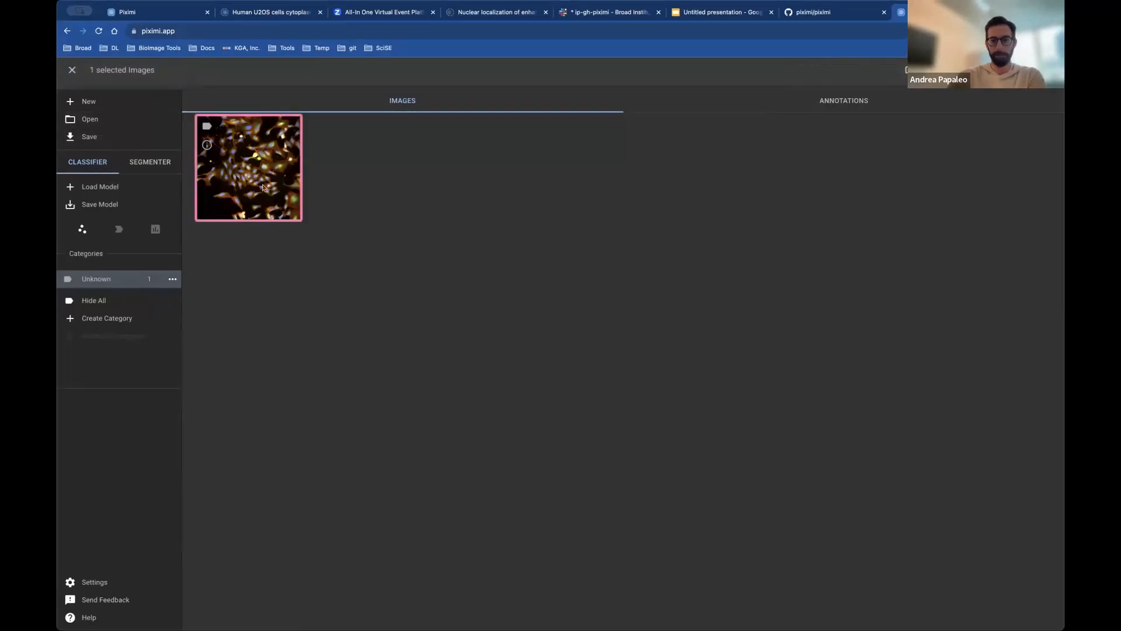
left_click(1000, 73)
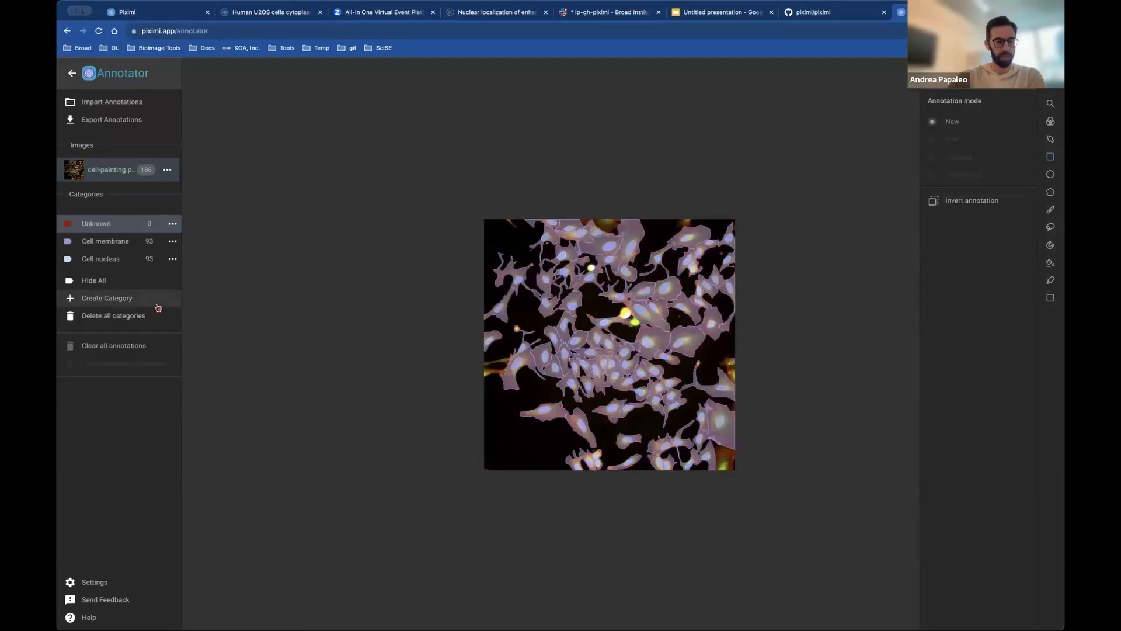
left_click(111, 346)
left_click(644, 376)
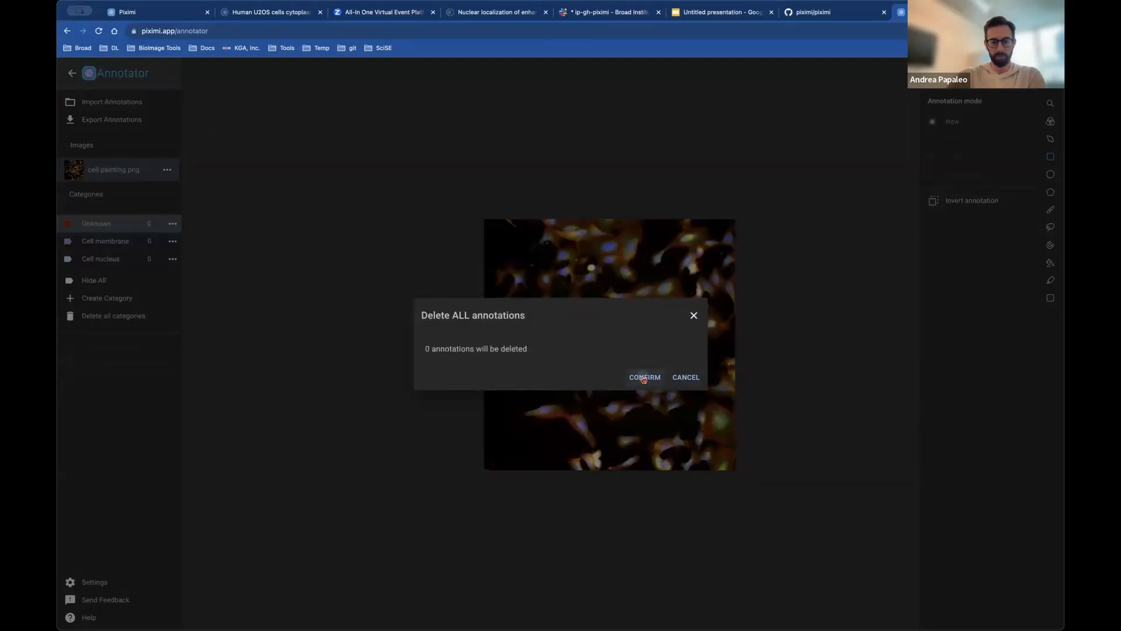
left_click(69, 75)
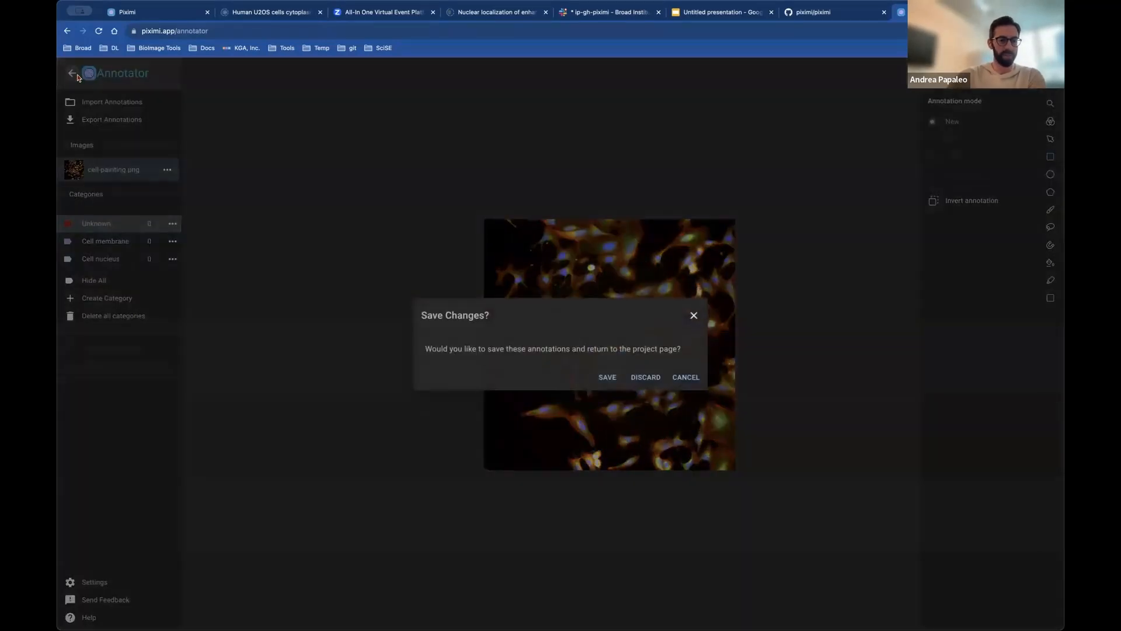
left_click(604, 380)
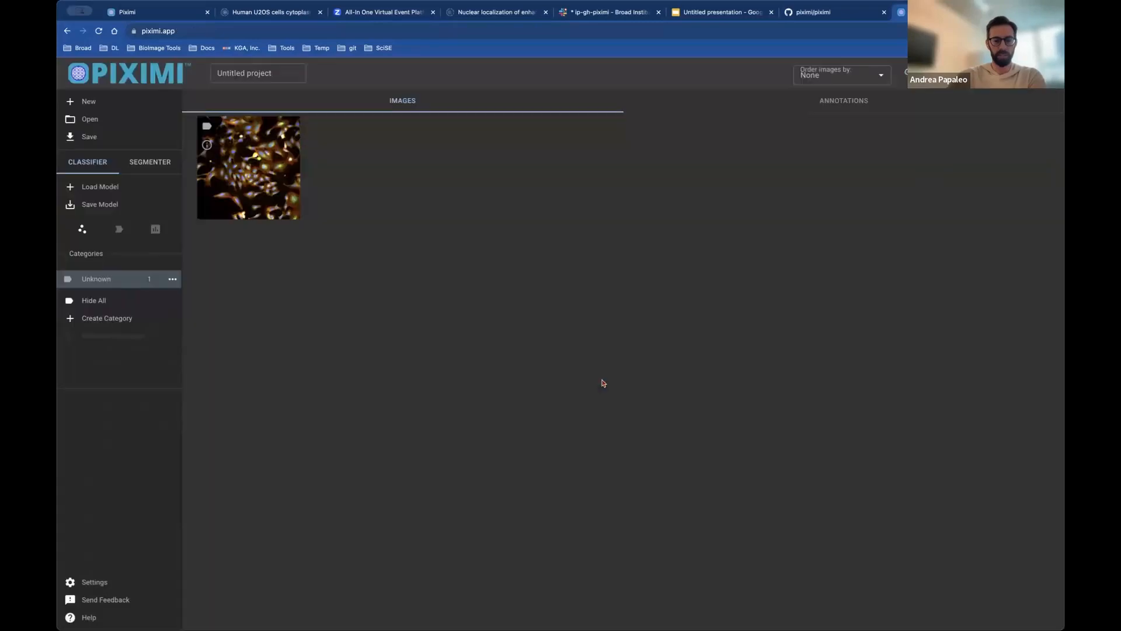
Load the pretrained Cellpose segmentation model and run its prediction on the cell-painting image
left_click(135, 166)
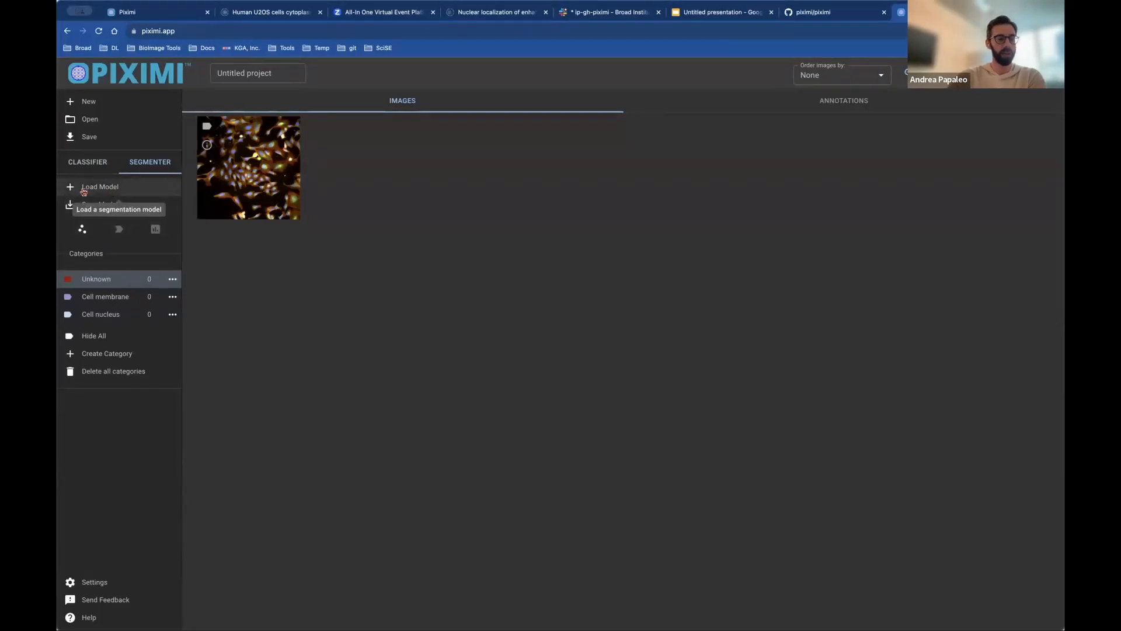
left_click(111, 188)
left_click(610, 375)
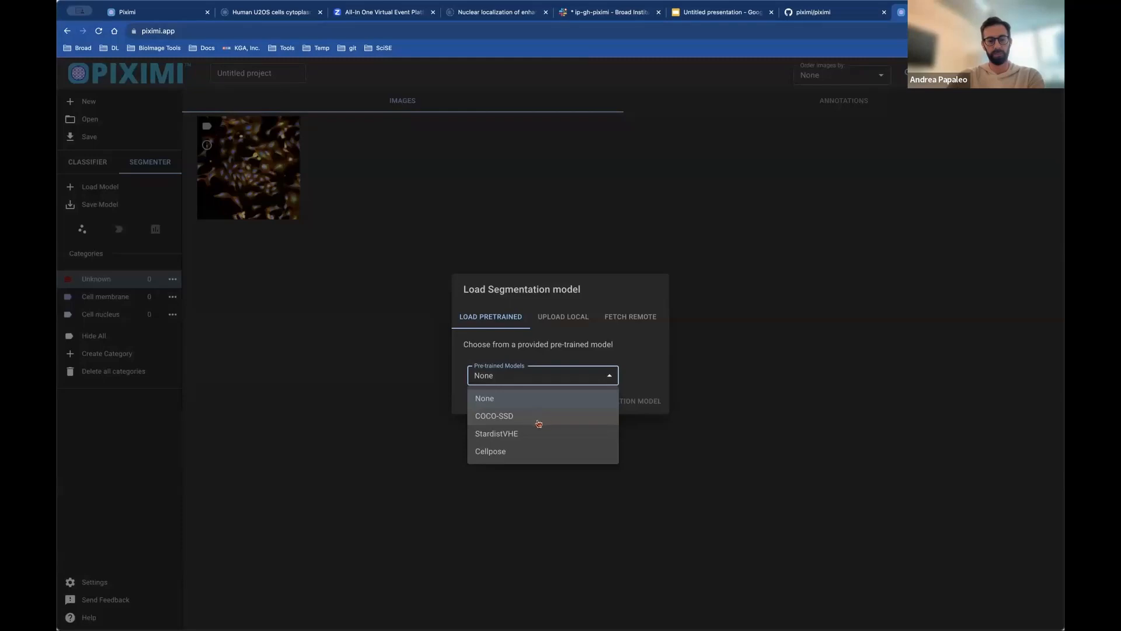
left_click(525, 452)
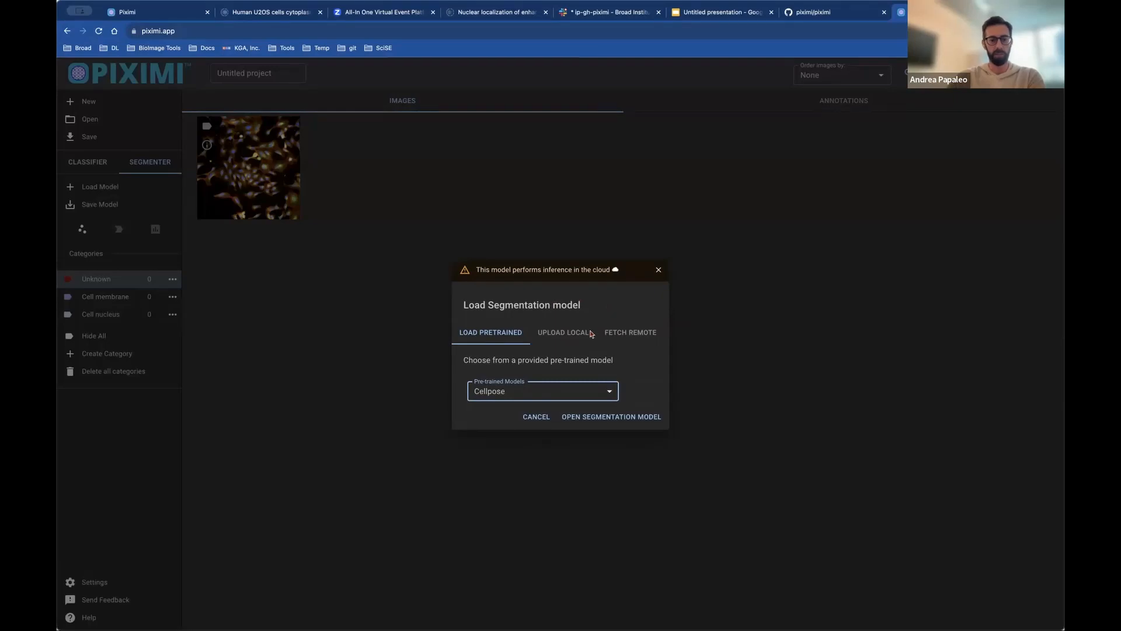
left_click(578, 417)
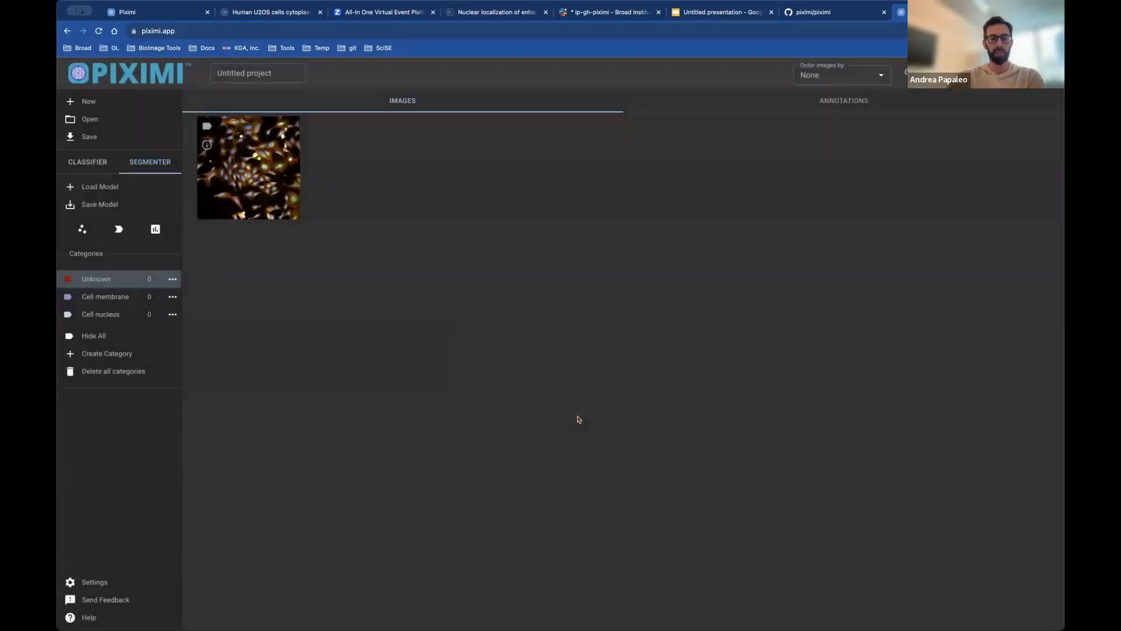
left_click(120, 229)
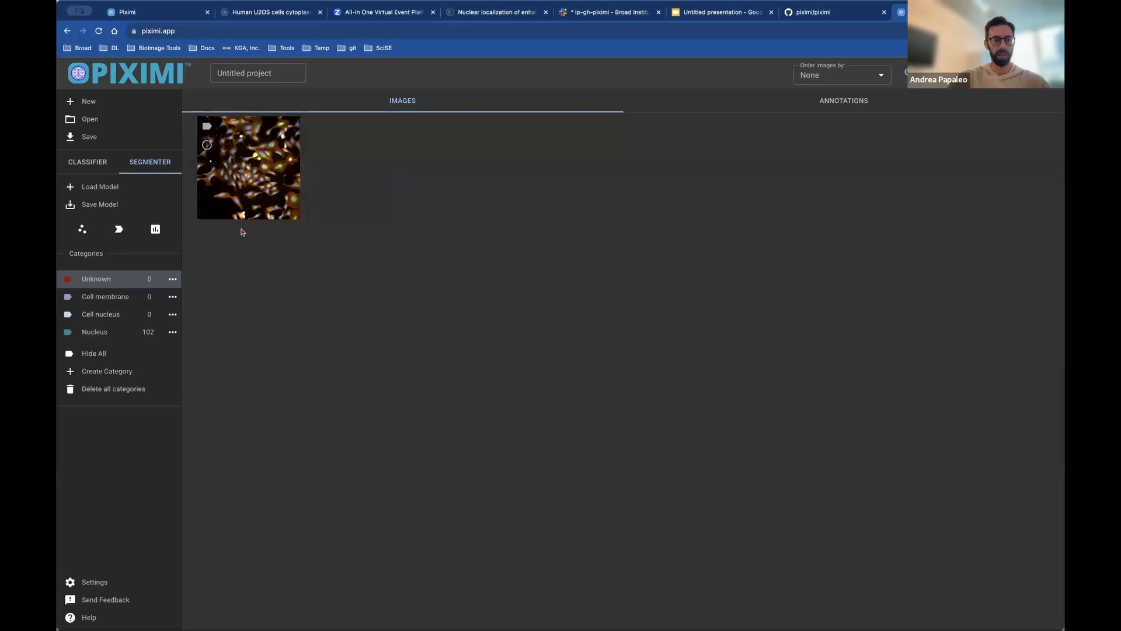
Browse the predicted Nucleus annotations of the cell-painting image in the annotation gallery
left_click(104, 335)
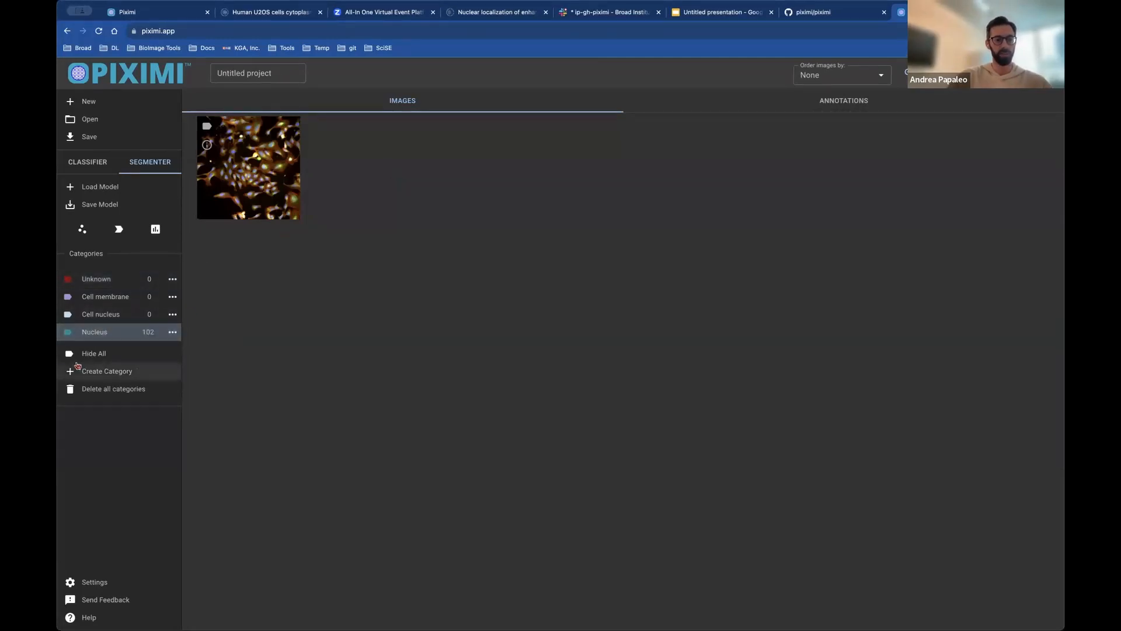
left_click(843, 101)
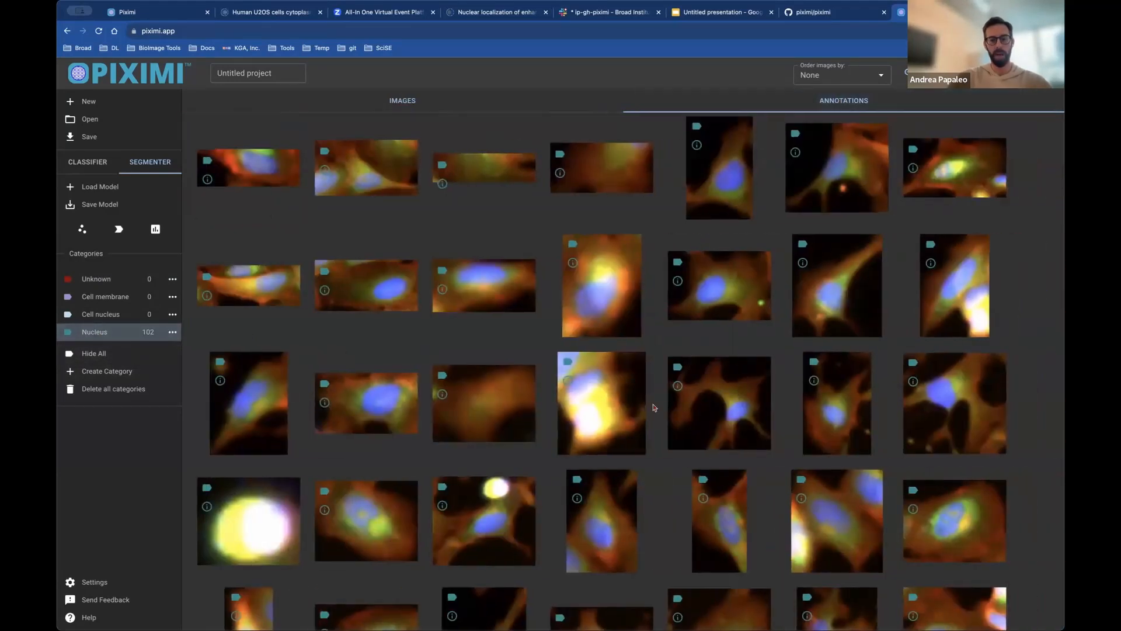
scroll(654, 407, "down", 20)
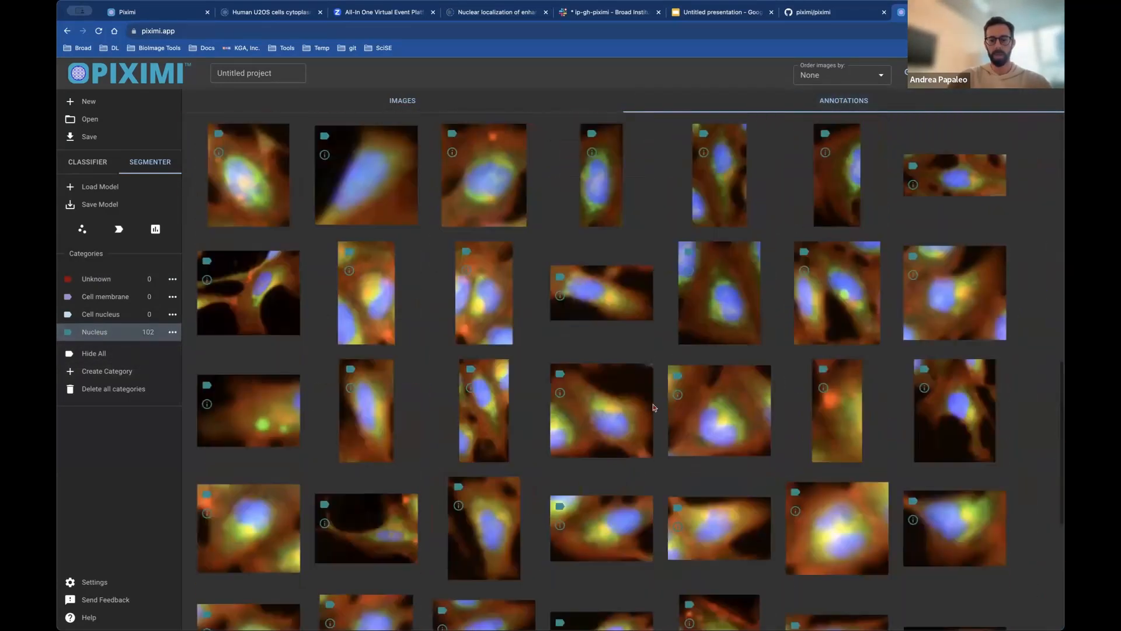
scroll(654, 407, "up", 20)
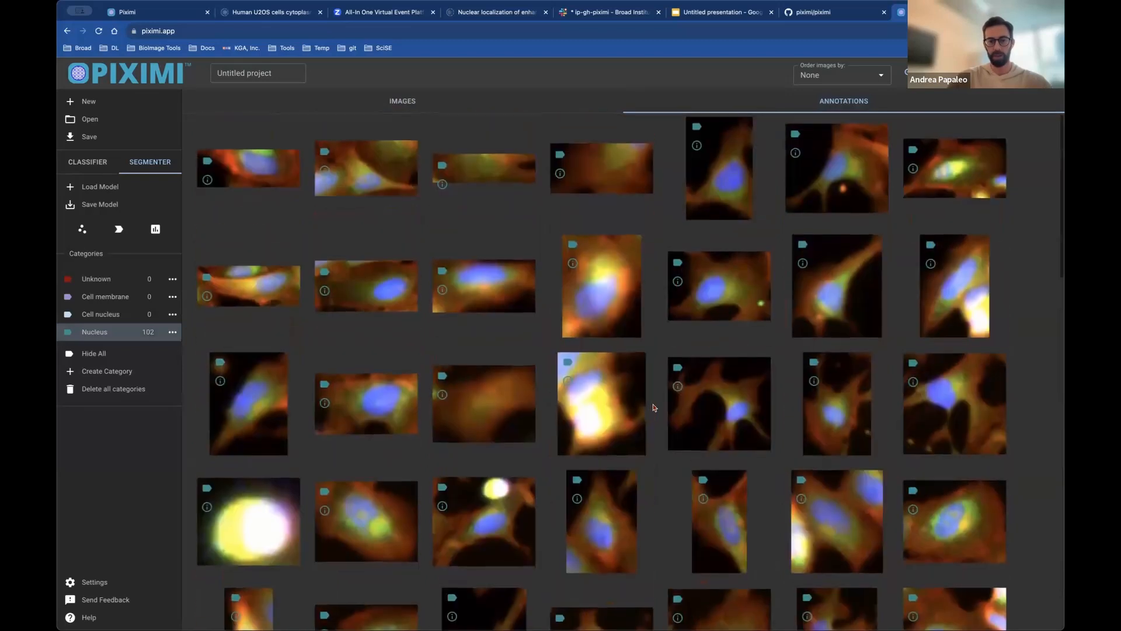
Inspect one predicted nucleus annotation in the annotator, cancel its selection, and save the annotations back to the project
left_click(724, 285)
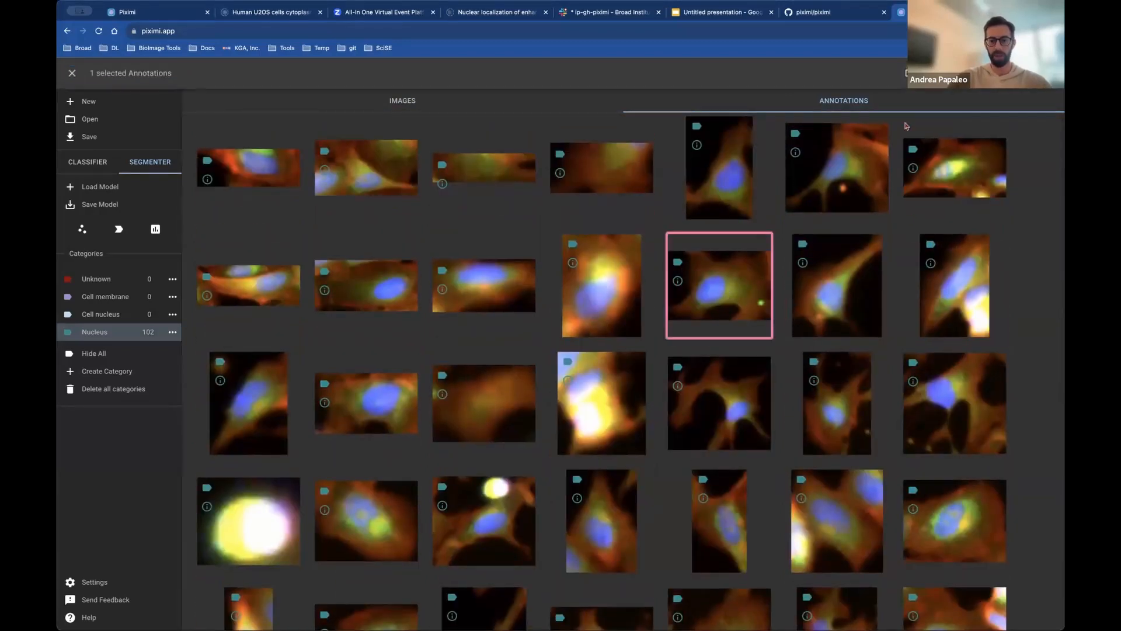
left_click(987, 73)
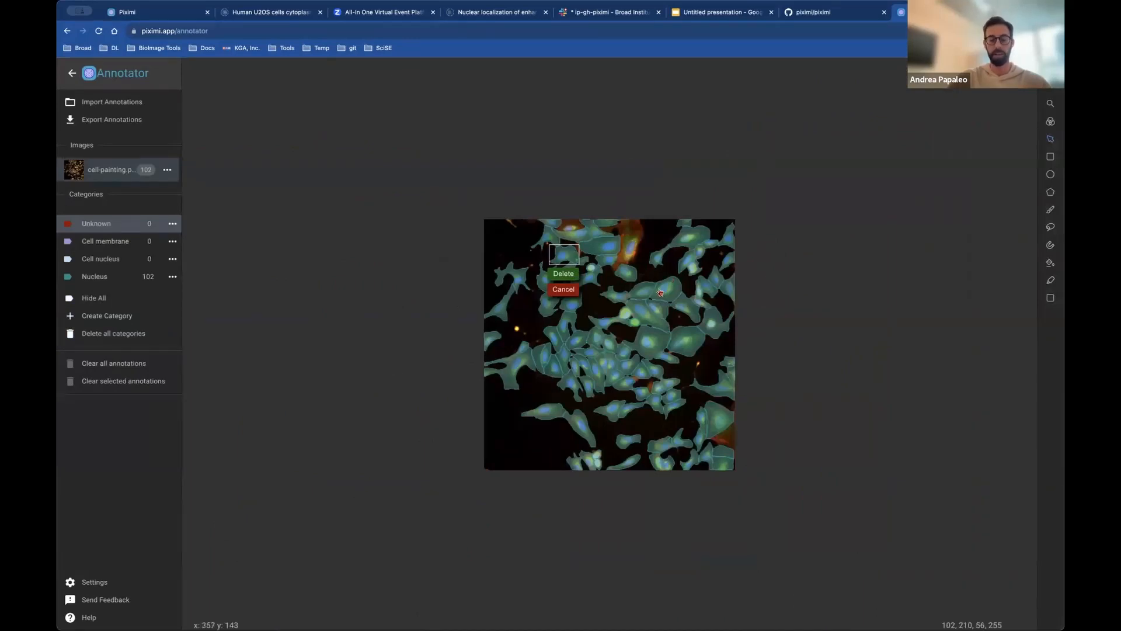
scroll(690, 205, "up", 5)
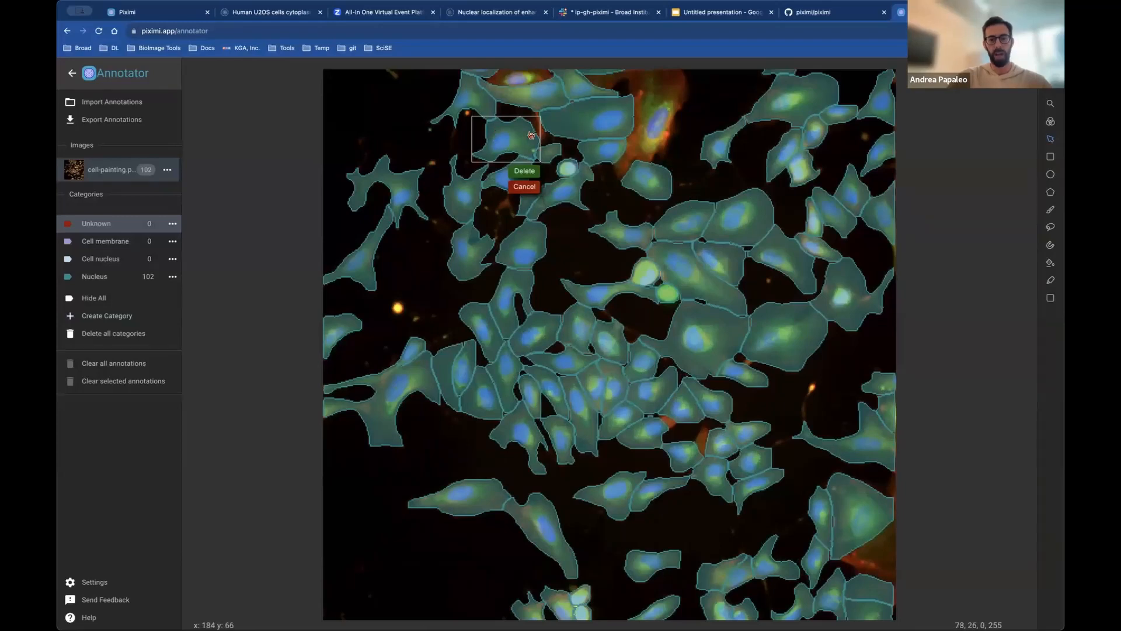
left_click(526, 188)
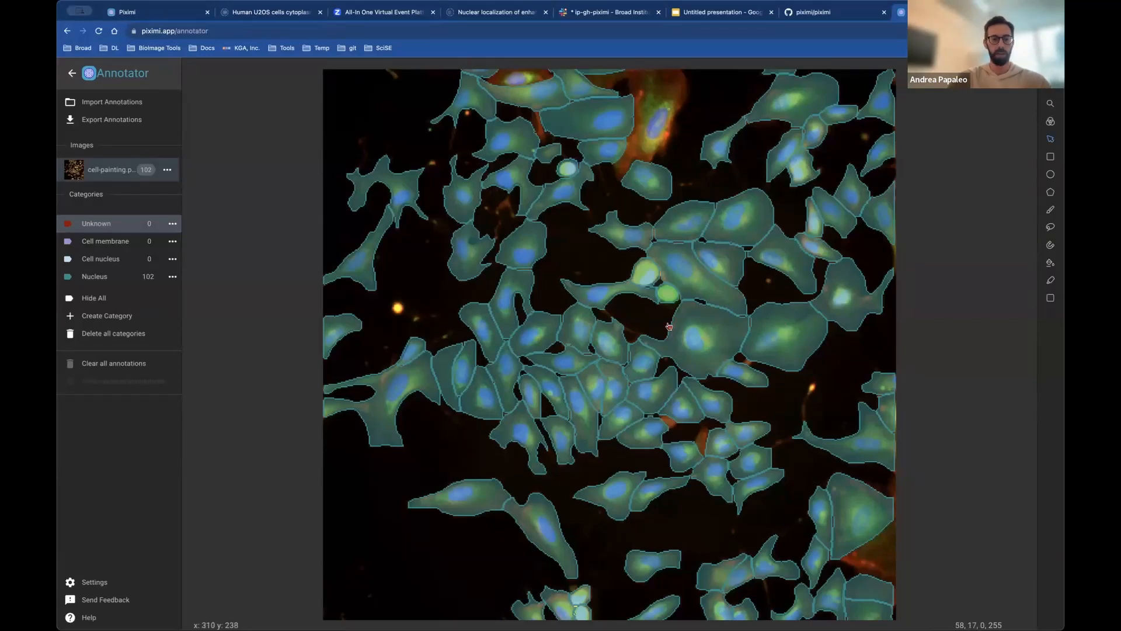
scroll(668, 325, "down", 3)
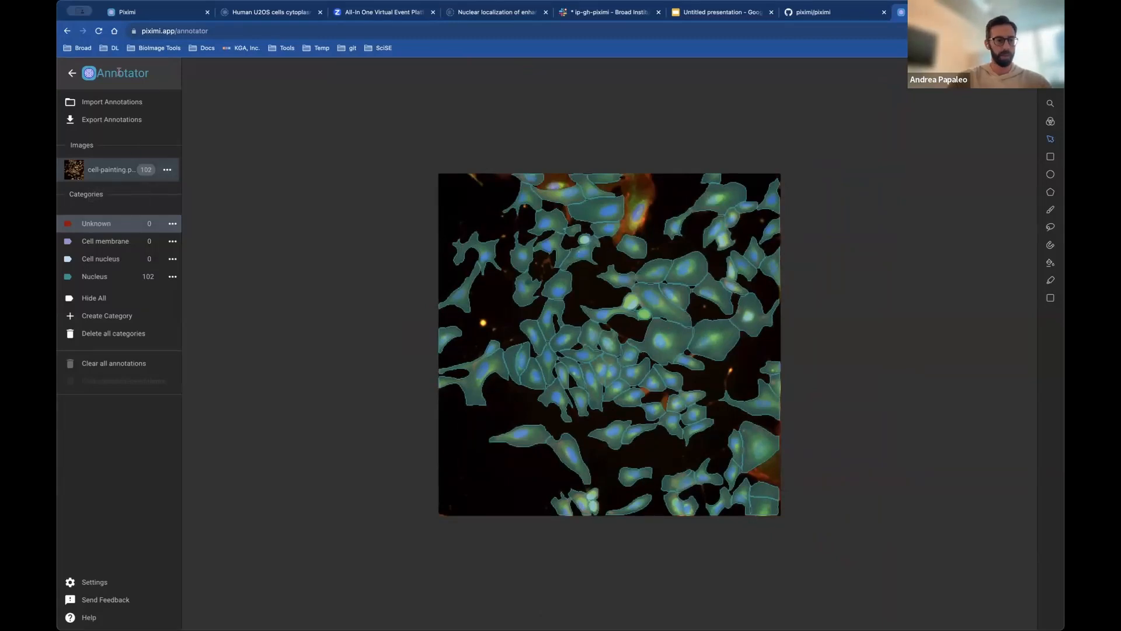
left_click(73, 73)
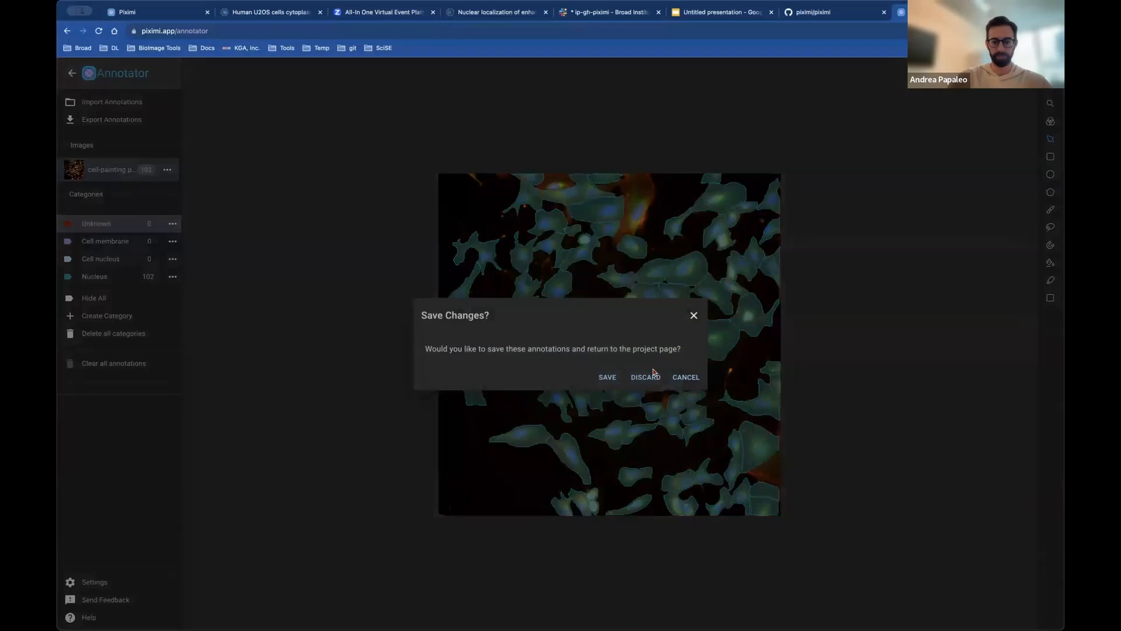
left_click(613, 379)
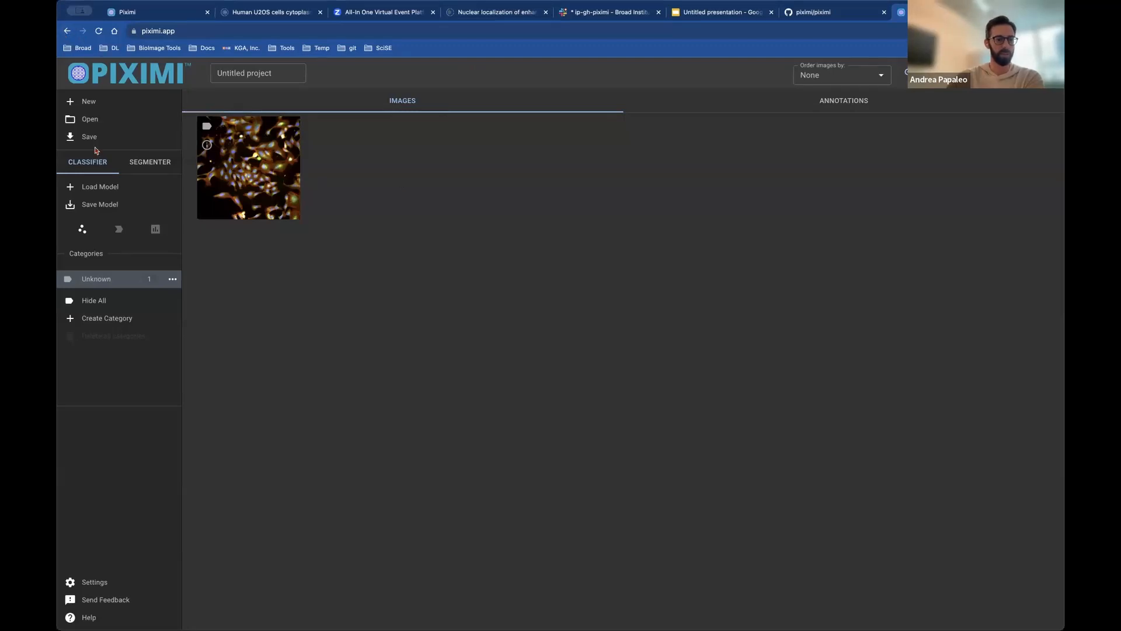
Review the classifier's architecture settings and close the fitting dialog without training
left_click(82, 231)
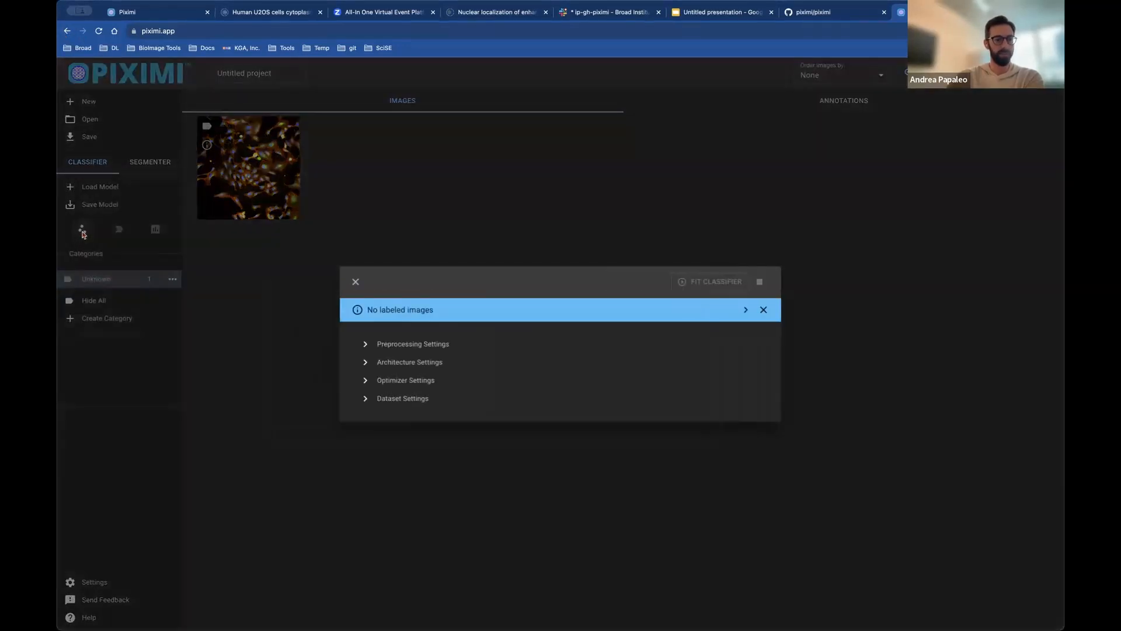
left_click(437, 362)
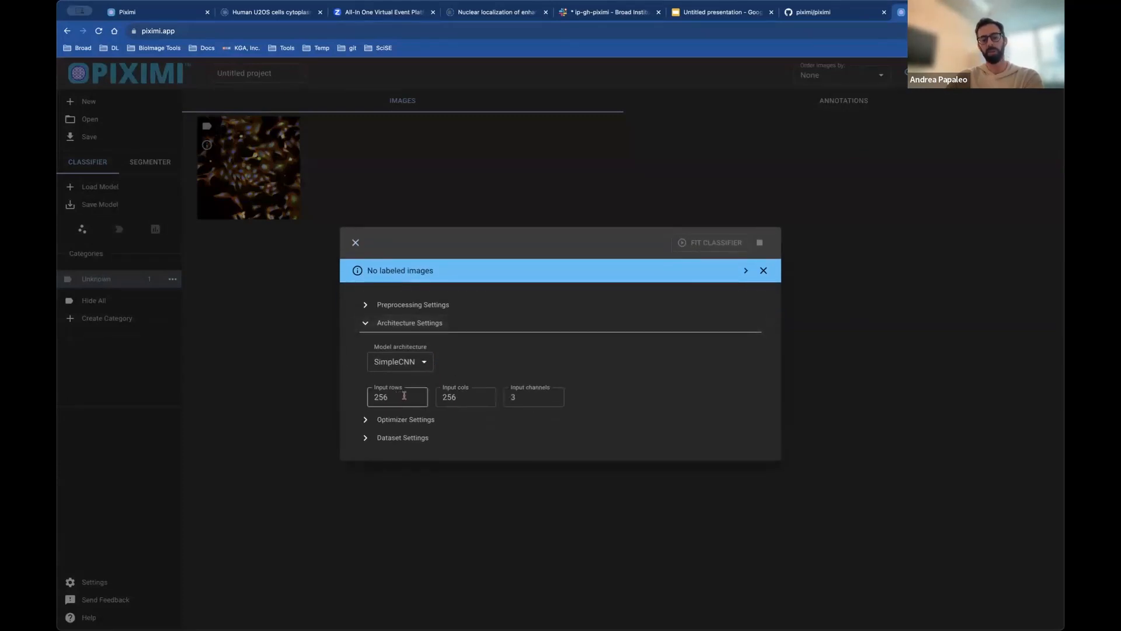
left_click(356, 243)
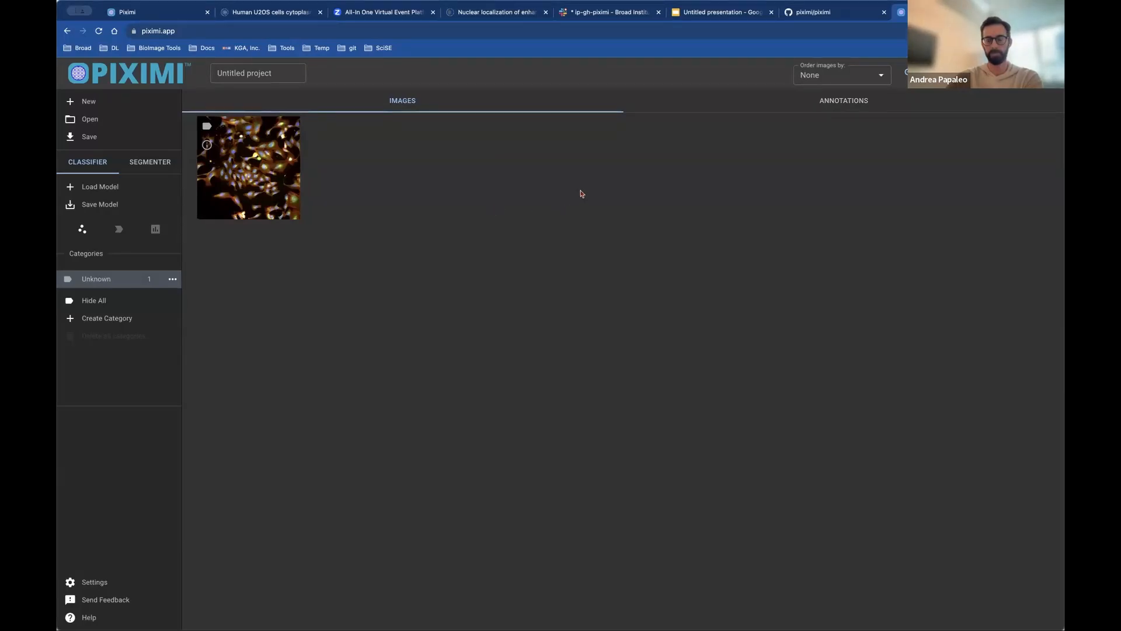
scroll(591, 157, "up", 1)
scroll(591, 157, "down", 1)
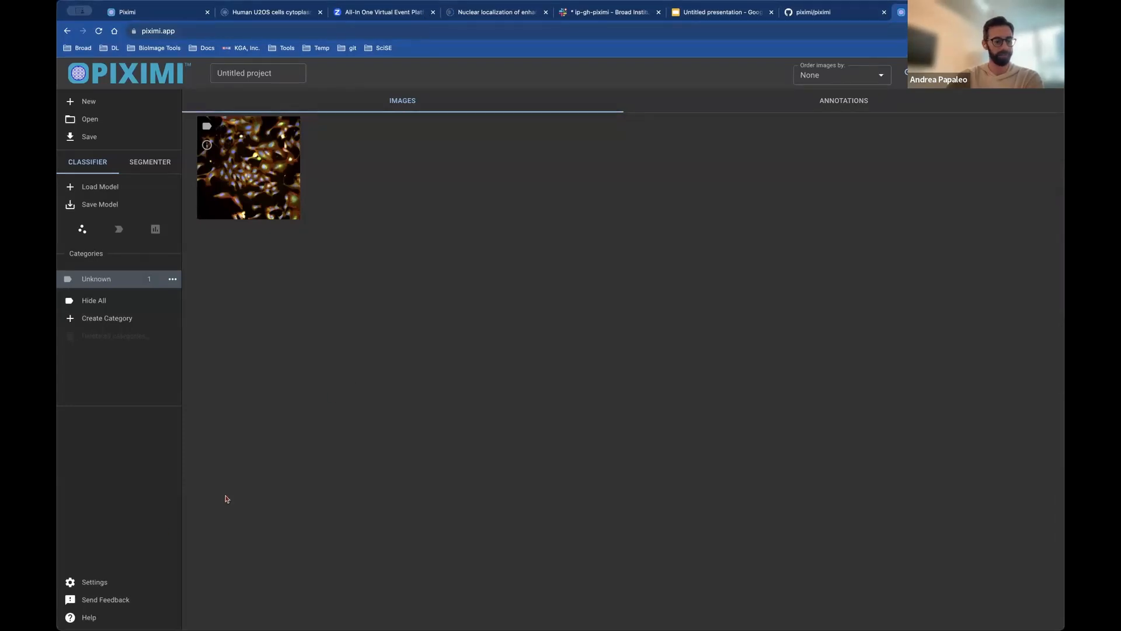
Switch the application's appearance to light mode
left_click(97, 582)
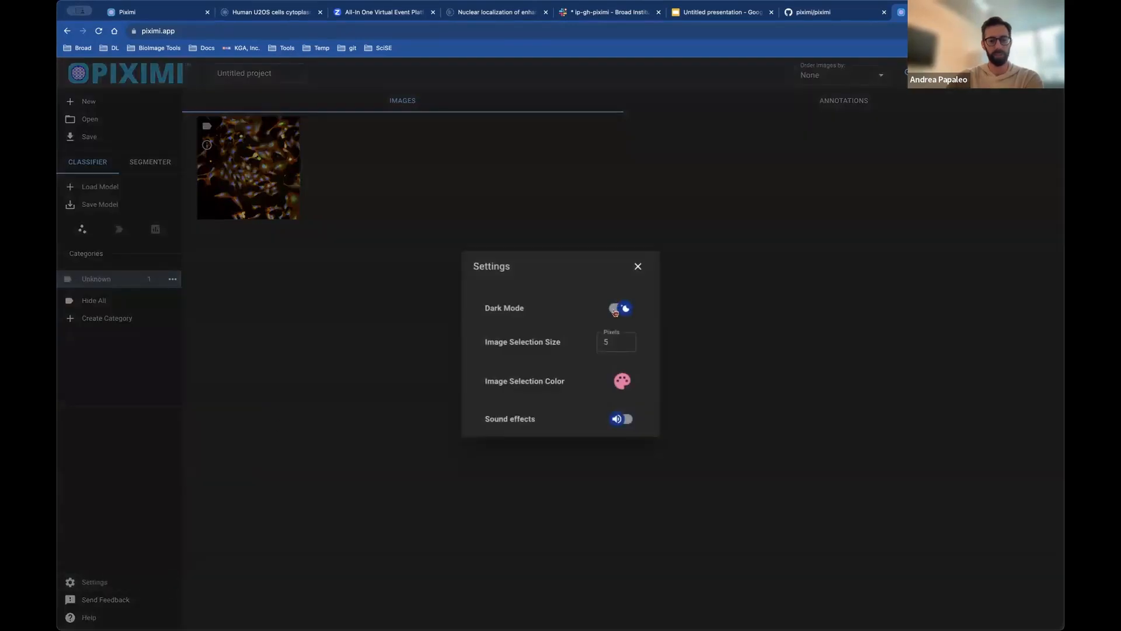
left_click(615, 310)
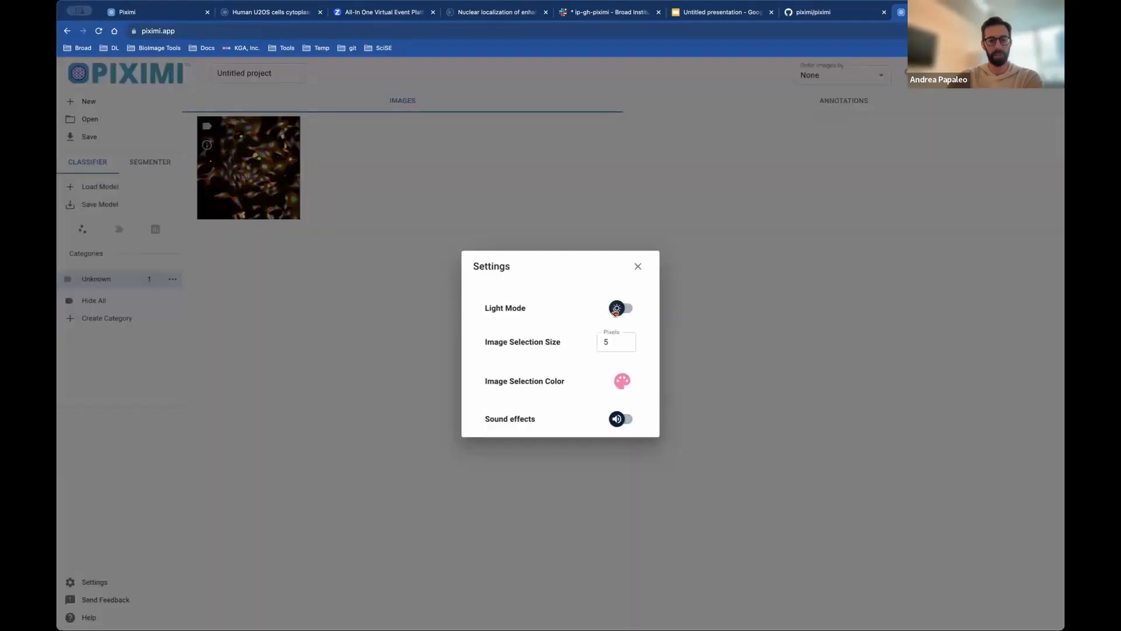
left_click(641, 271)
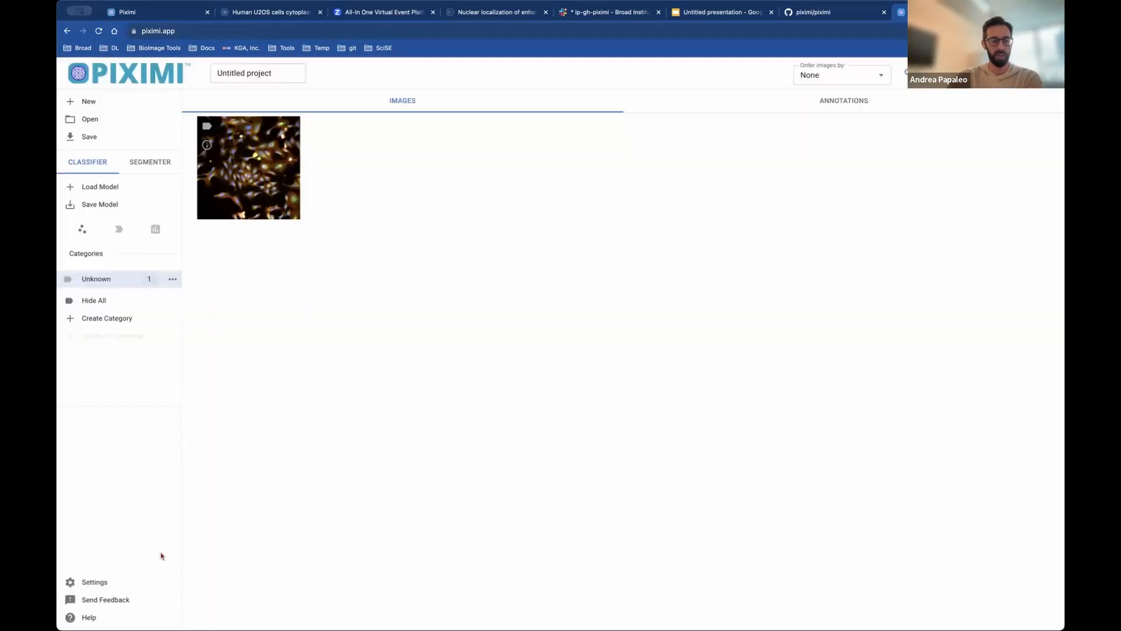
Review the project help topics on opening images, creating categories, and saving and opening projects
left_click(88, 617)
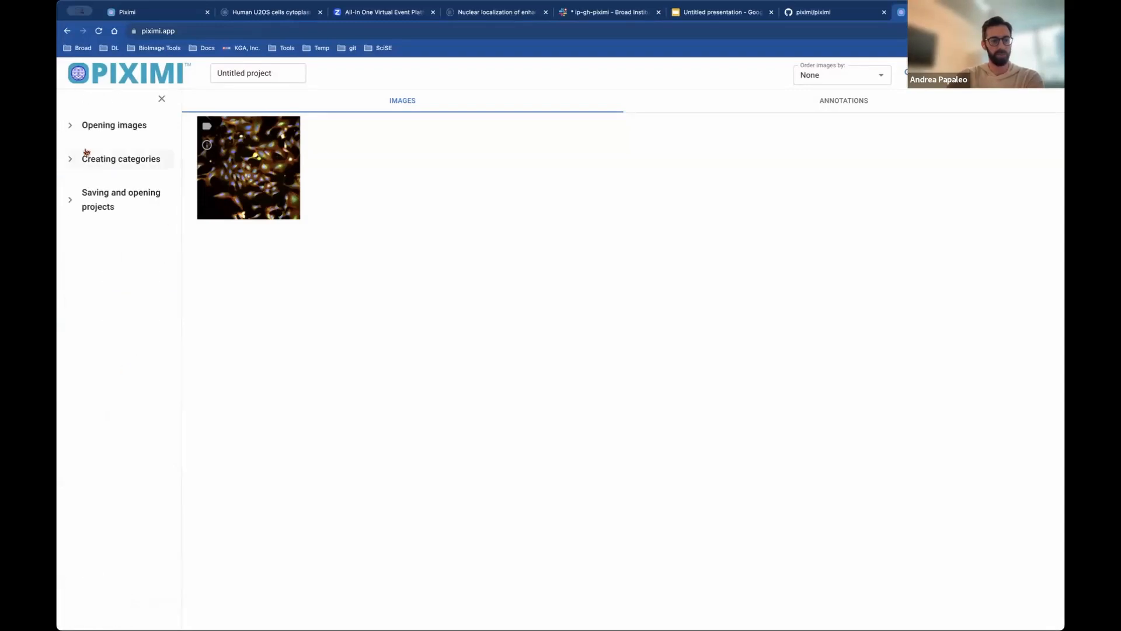
left_click(70, 127)
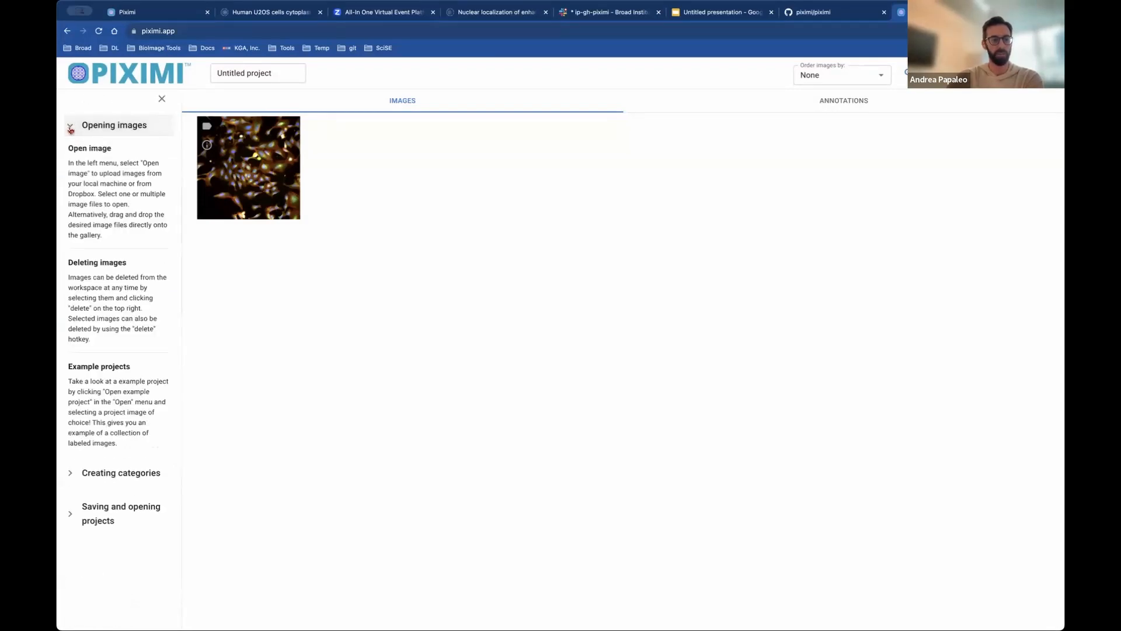
left_click(70, 128)
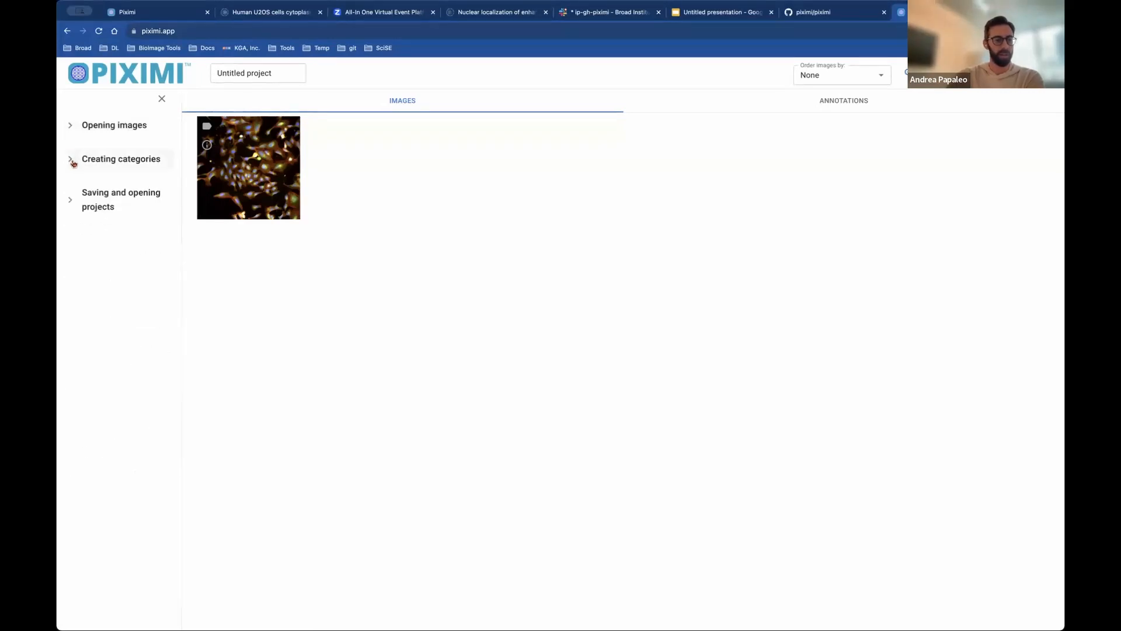
left_click(72, 161)
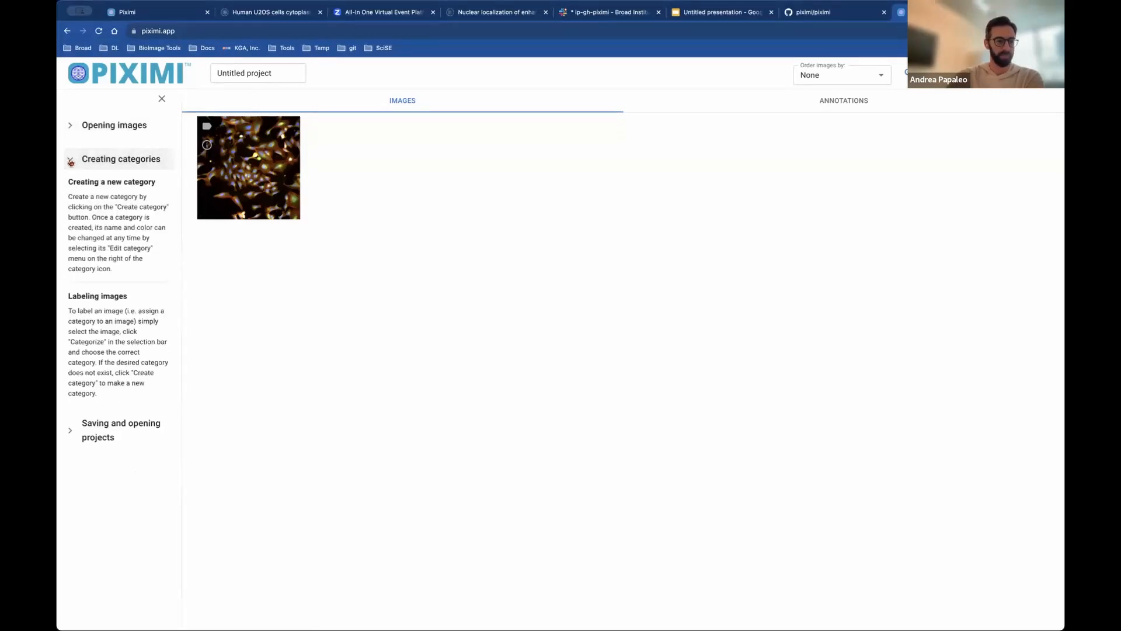
left_click(71, 161)
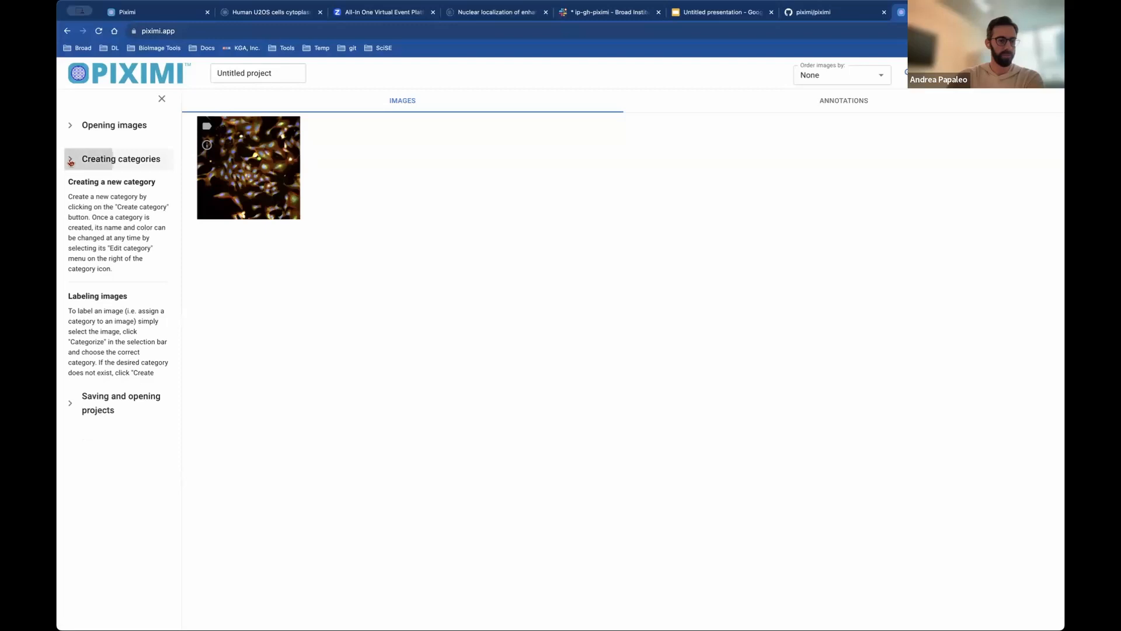
left_click(71, 205)
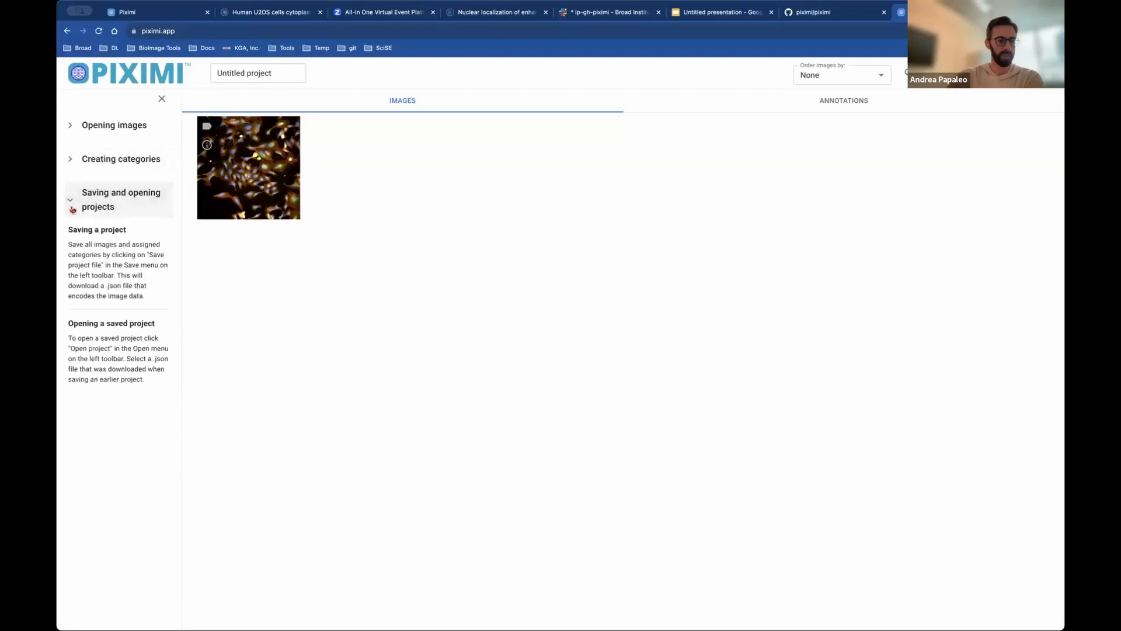
left_click(72, 208)
left_click(70, 159)
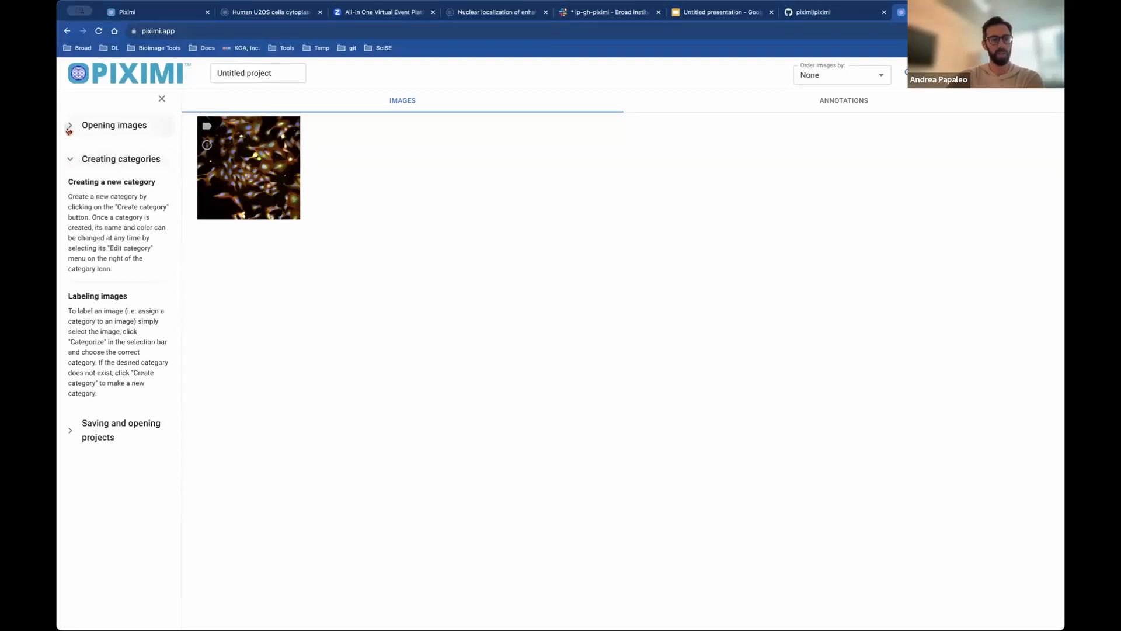
left_click(68, 130)
left_click(162, 99)
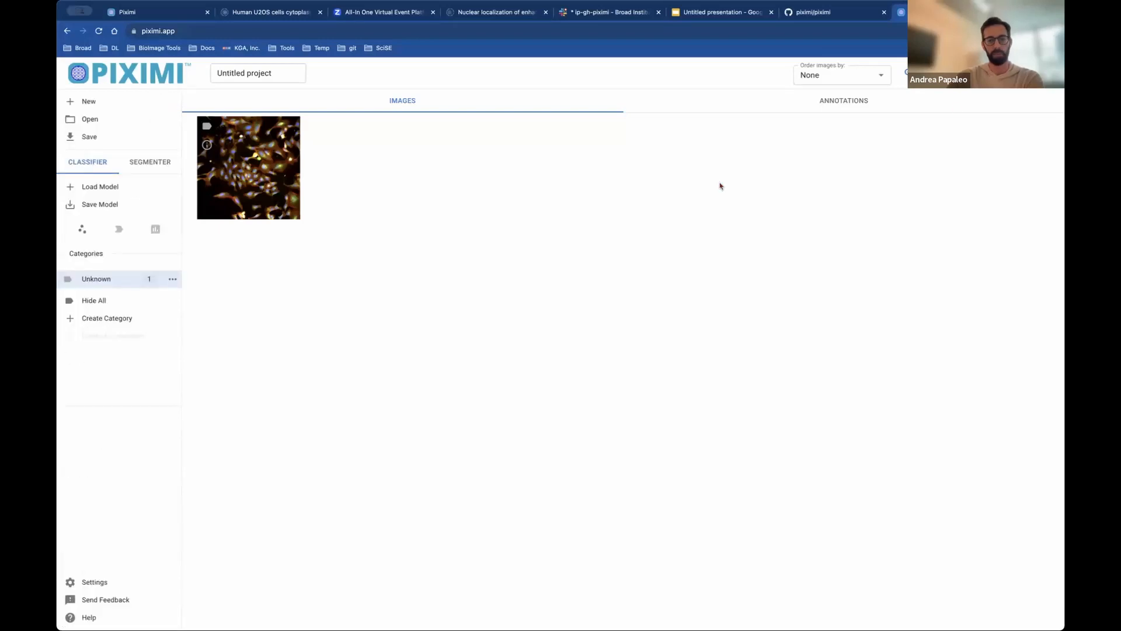
Open the cell-painting image in the annotator and review its help topics on the canvas, categories, and making and changing annotations
left_click(288, 196)
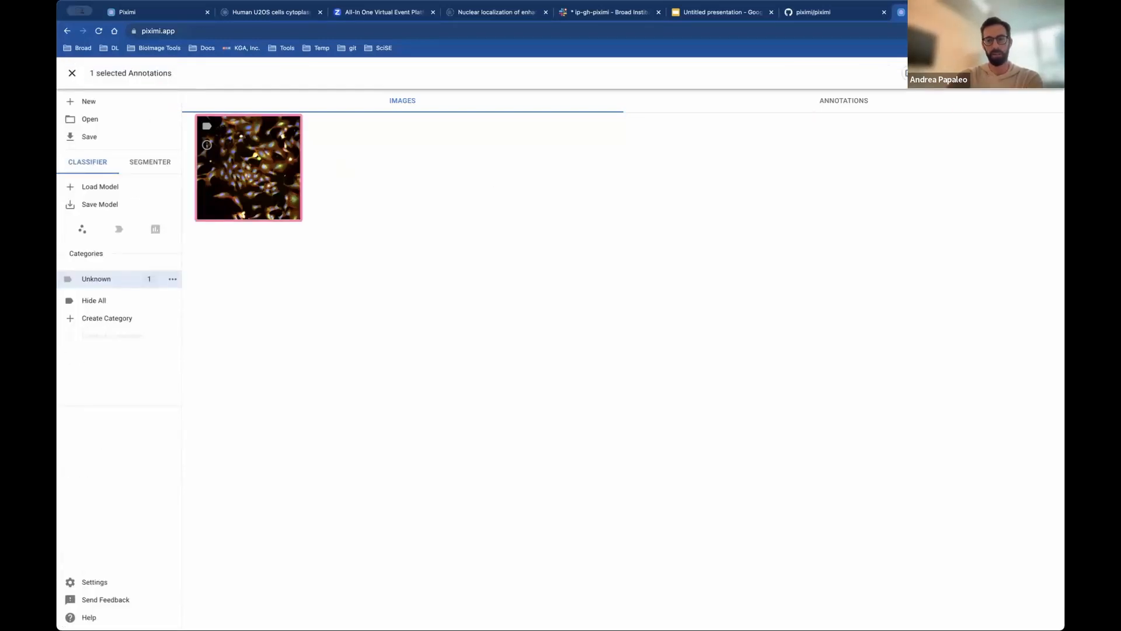
left_click(949, 74)
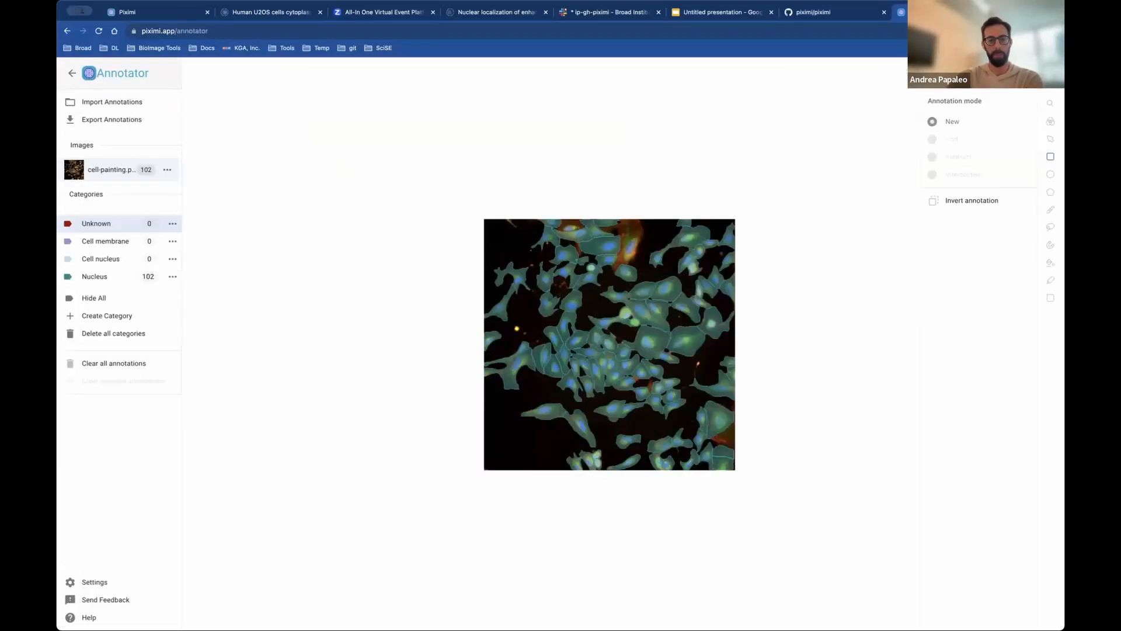
left_click(88, 616)
left_click(72, 137)
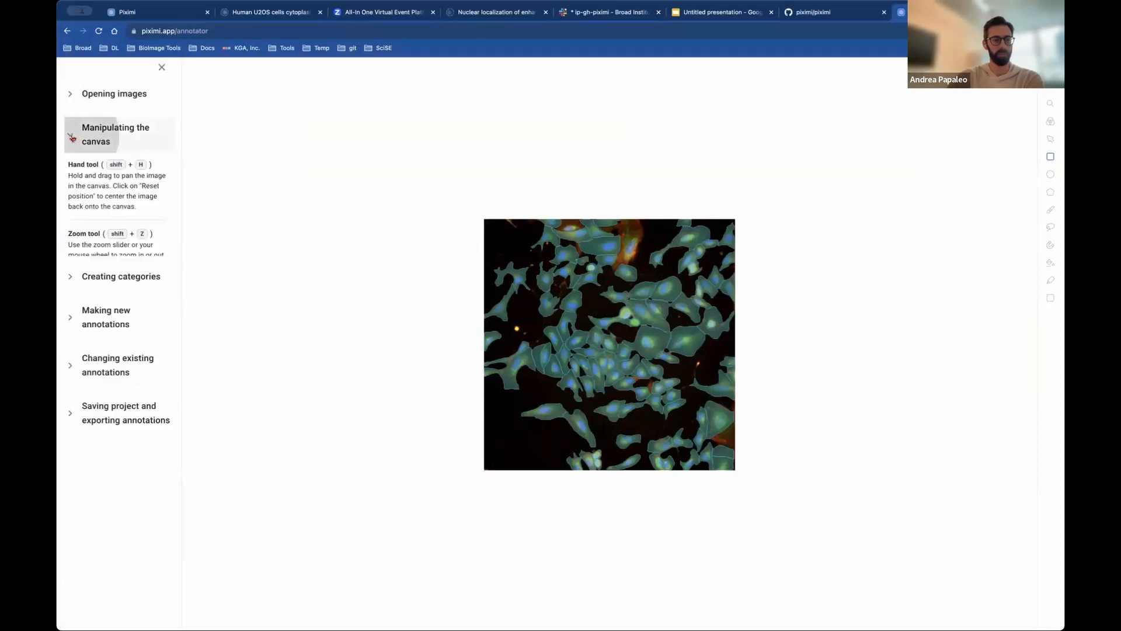
left_click(72, 138)
left_click(71, 177)
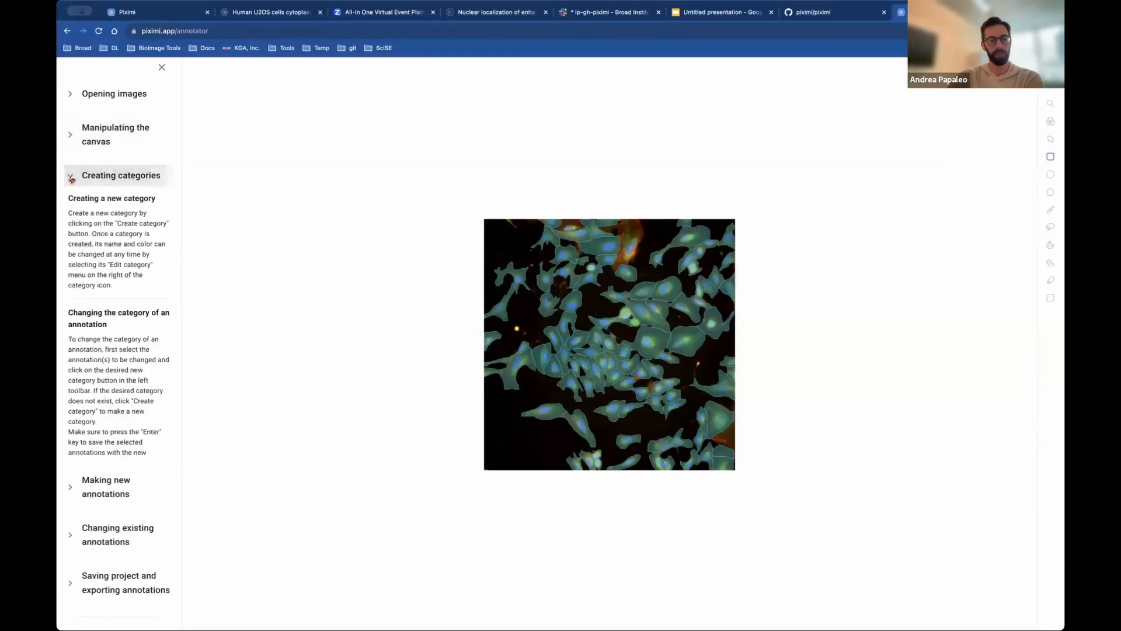
left_click(71, 178)
left_click(71, 216)
scroll(113, 411, "down", 3)
scroll(112, 412, "down", 6)
left_click(84, 562)
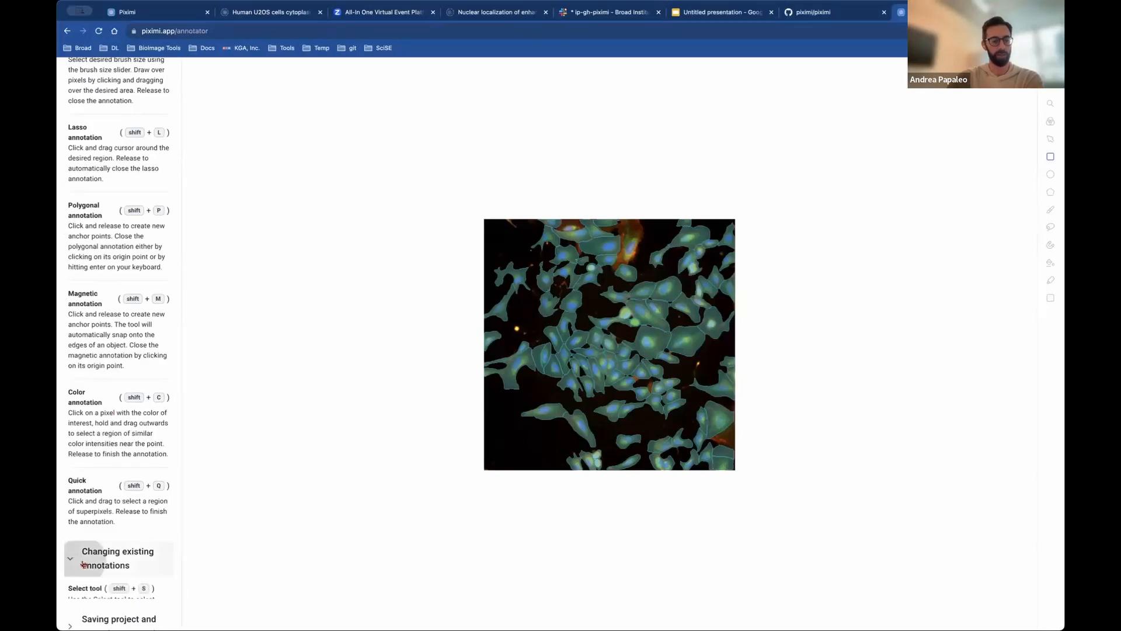
scroll(82, 561, "down", 5)
scroll(157, 299, "up", 15)
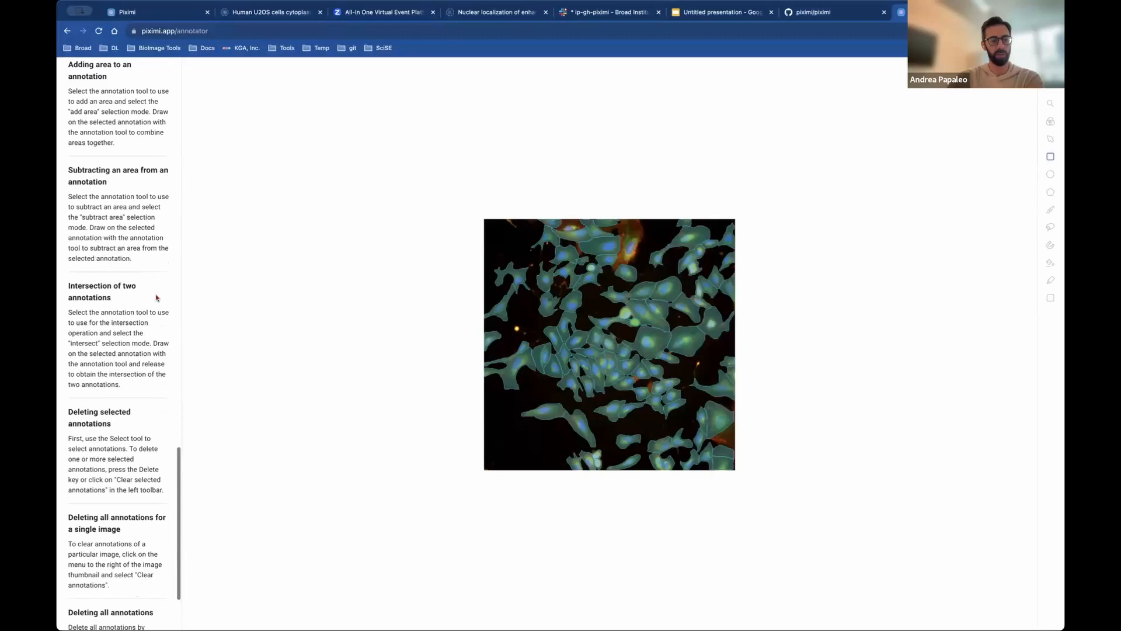
left_click(163, 68)
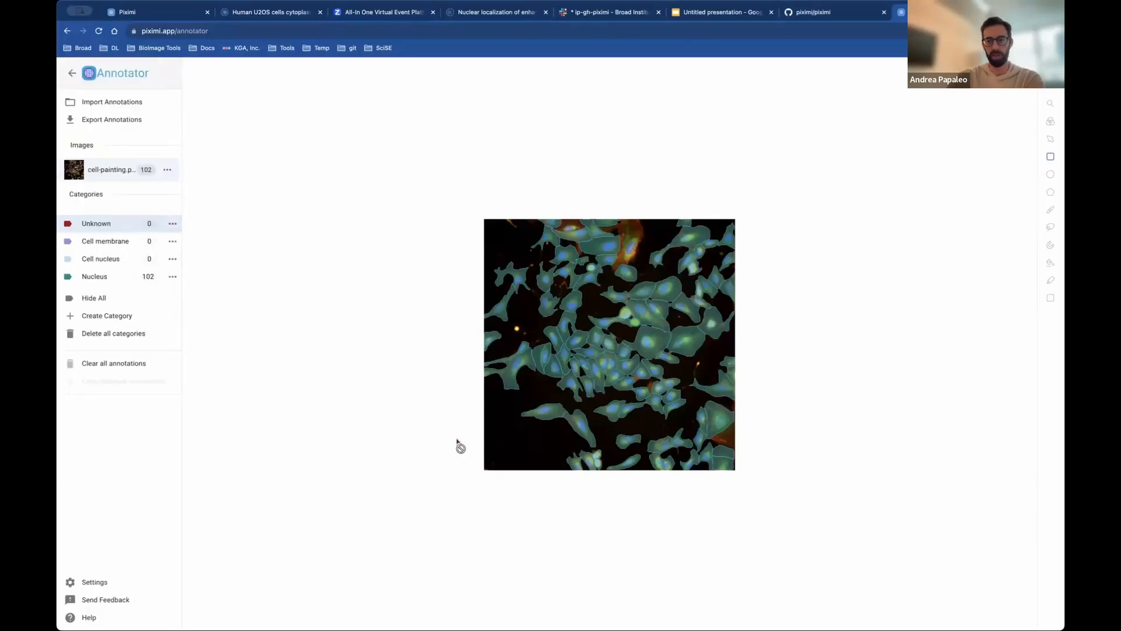
Examine the segmented cell outlines of the cell-painting image up close
mouse_move(1043, 118)
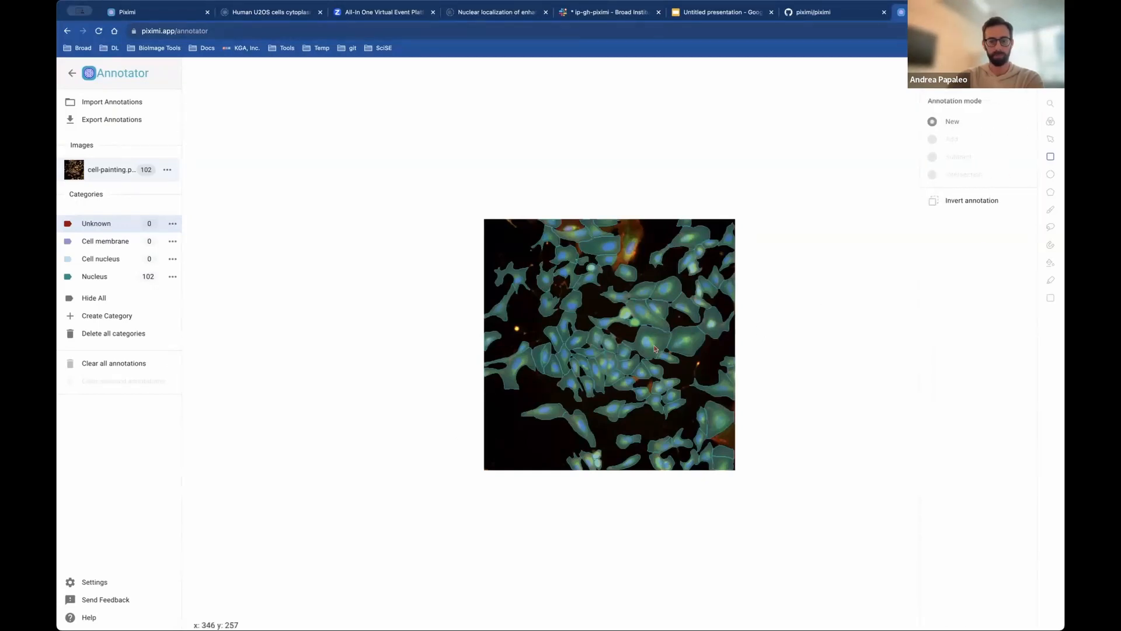
scroll(654, 349, "down", 5)
scroll(654, 349, "up", 10)
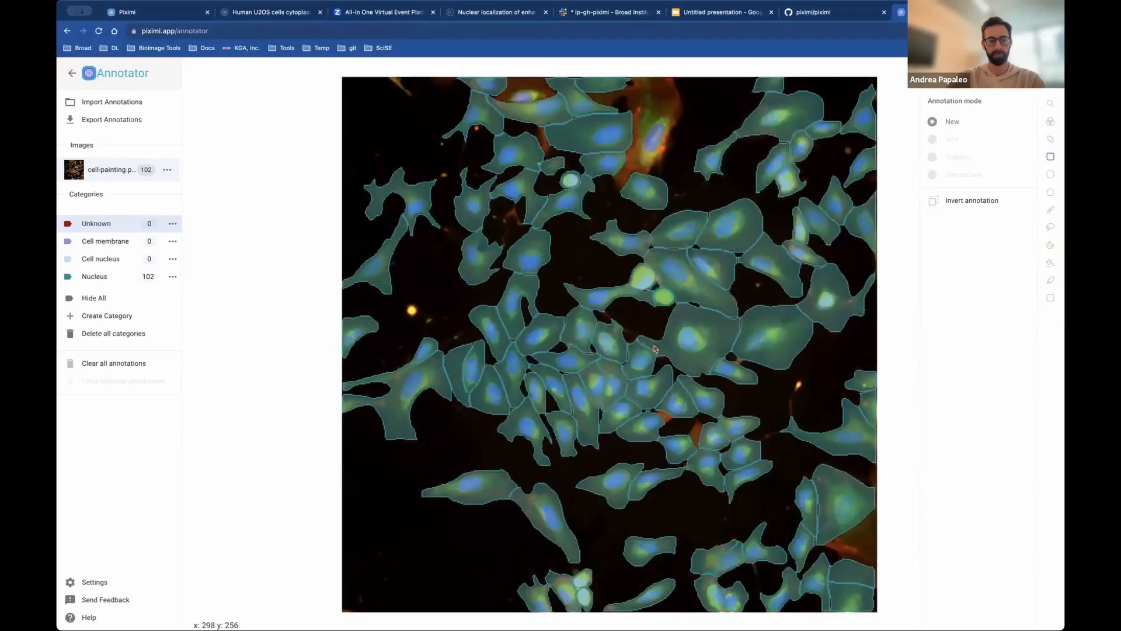
View the file formats offered for exporting the cell-painting annotations, staying in the annotator
left_click(73, 74)
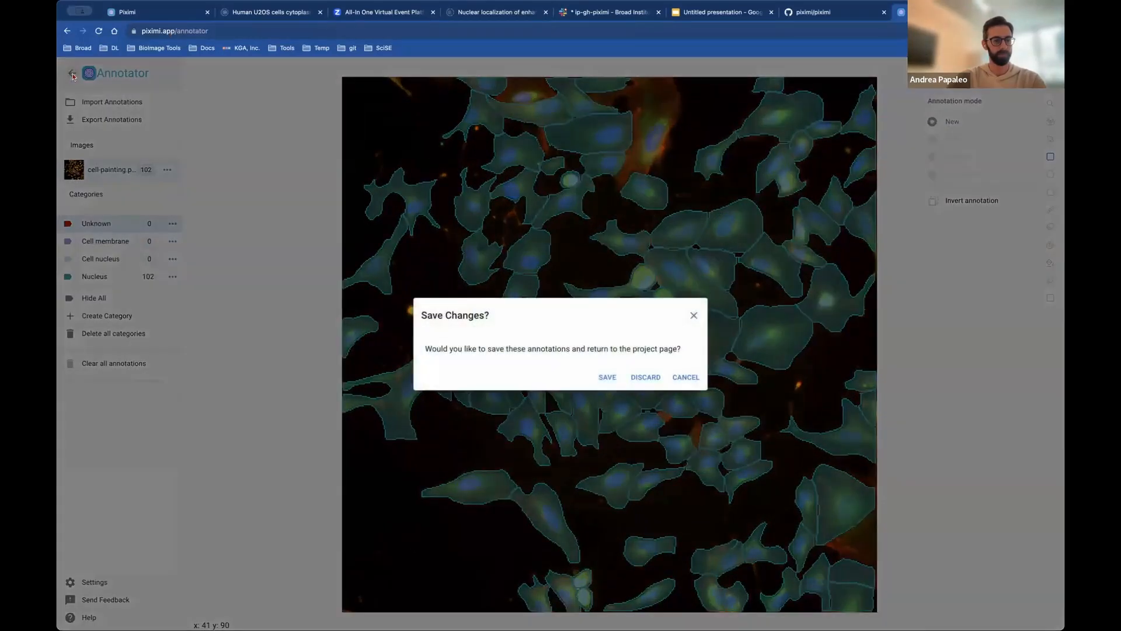
left_click(694, 315)
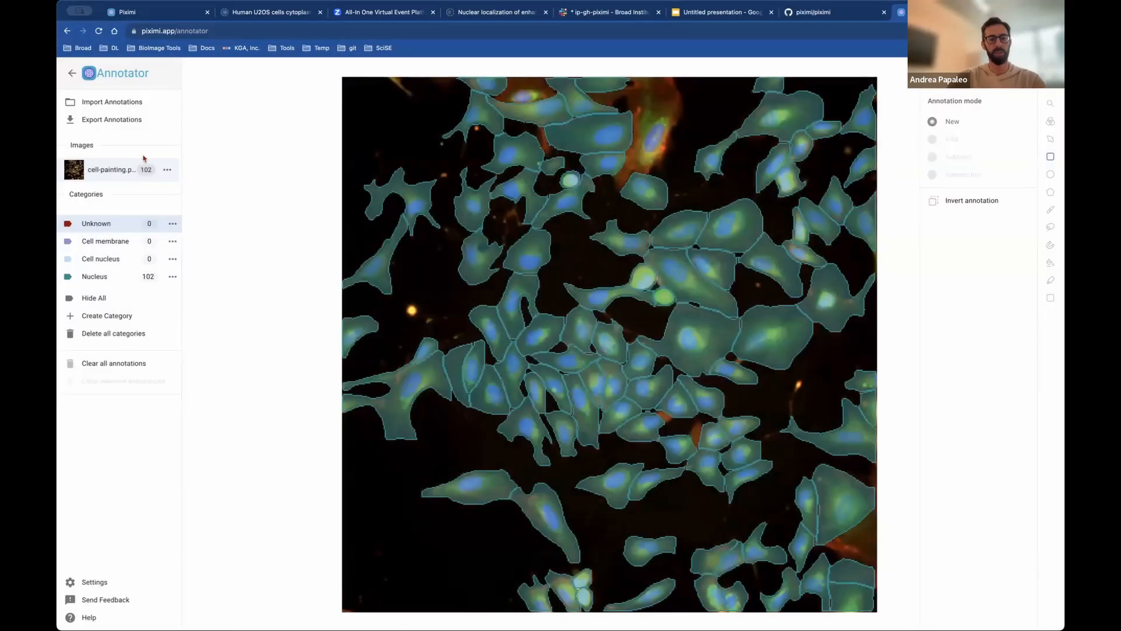
left_click(109, 120)
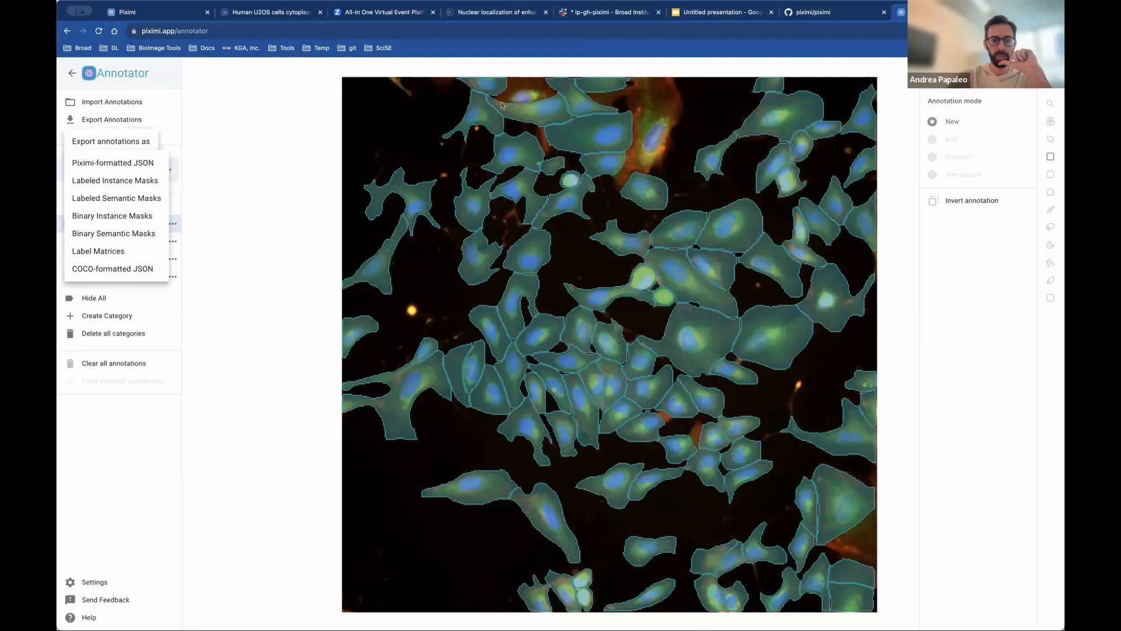
Save the annotations and return to the project page
left_click(69, 74)
left_click(70, 74)
left_click(70, 74)
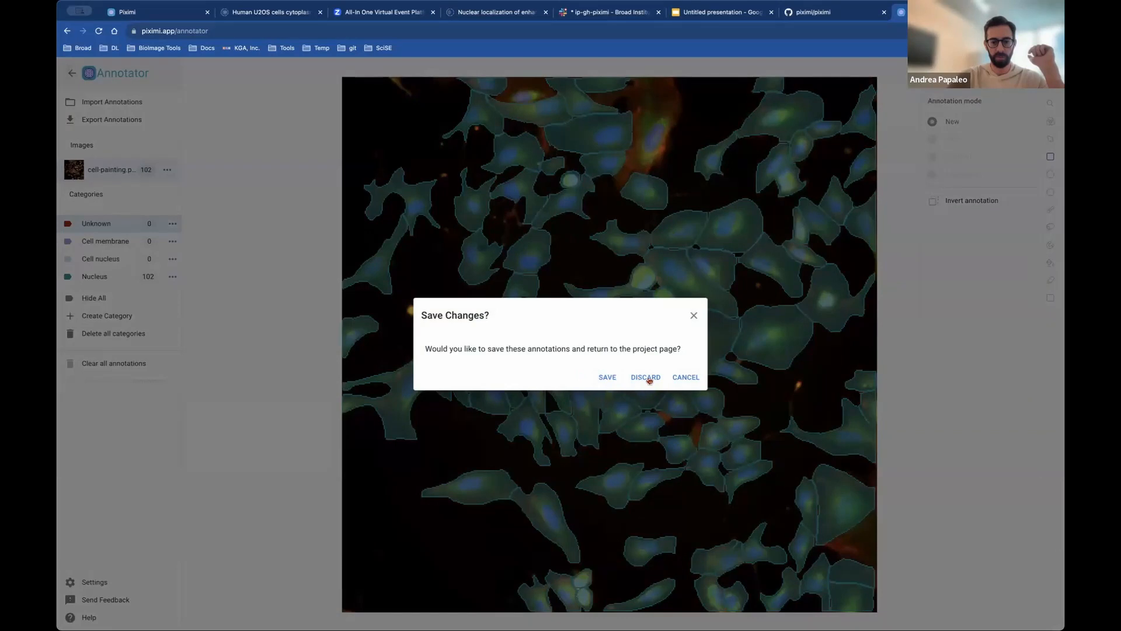
left_click(613, 378)
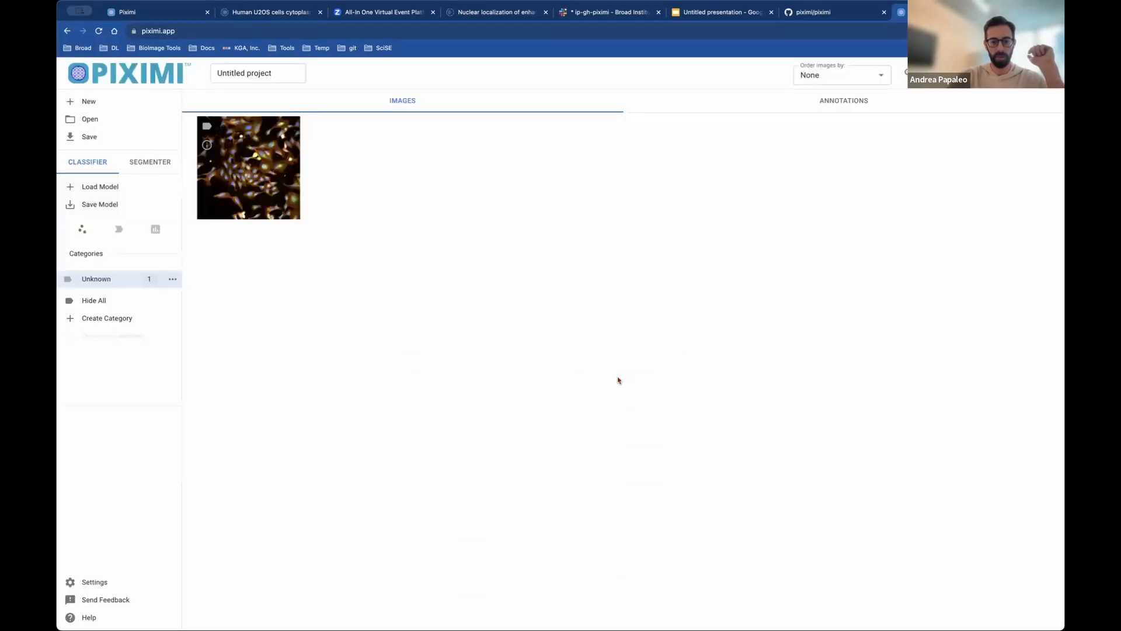
Open the MNIST example project
left_click(97, 120)
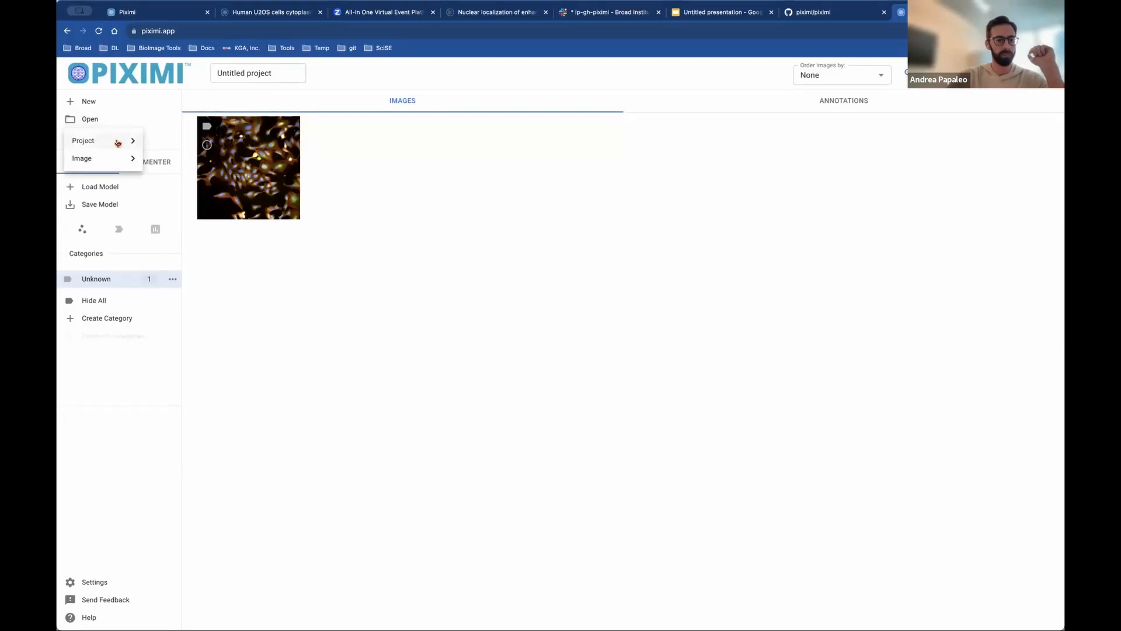
left_click(117, 143)
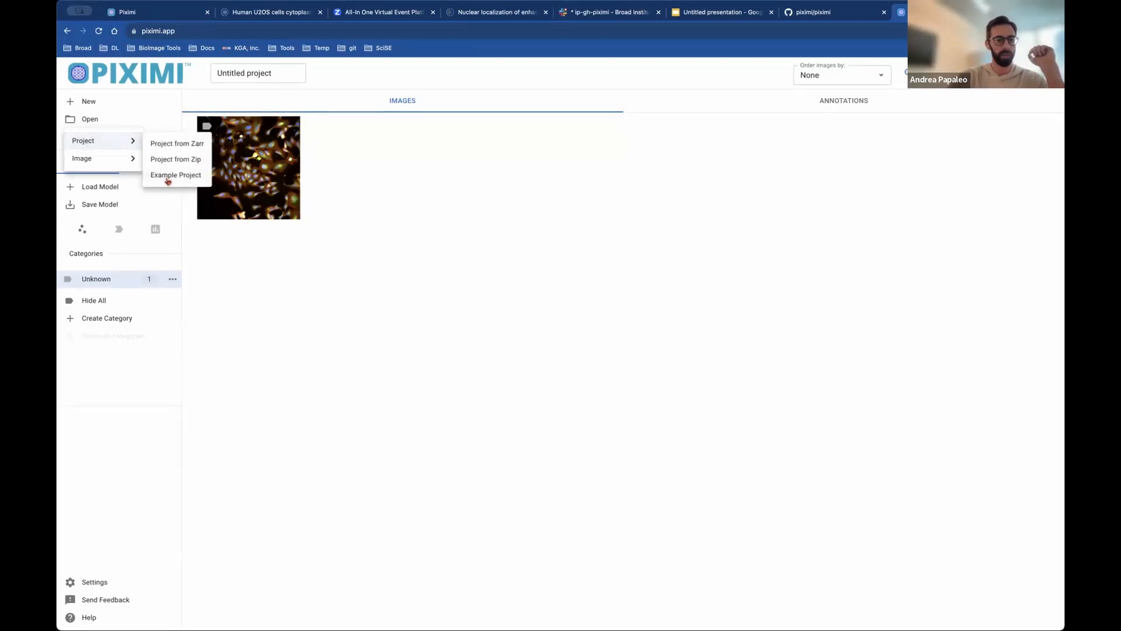
left_click(179, 176)
left_click(504, 143)
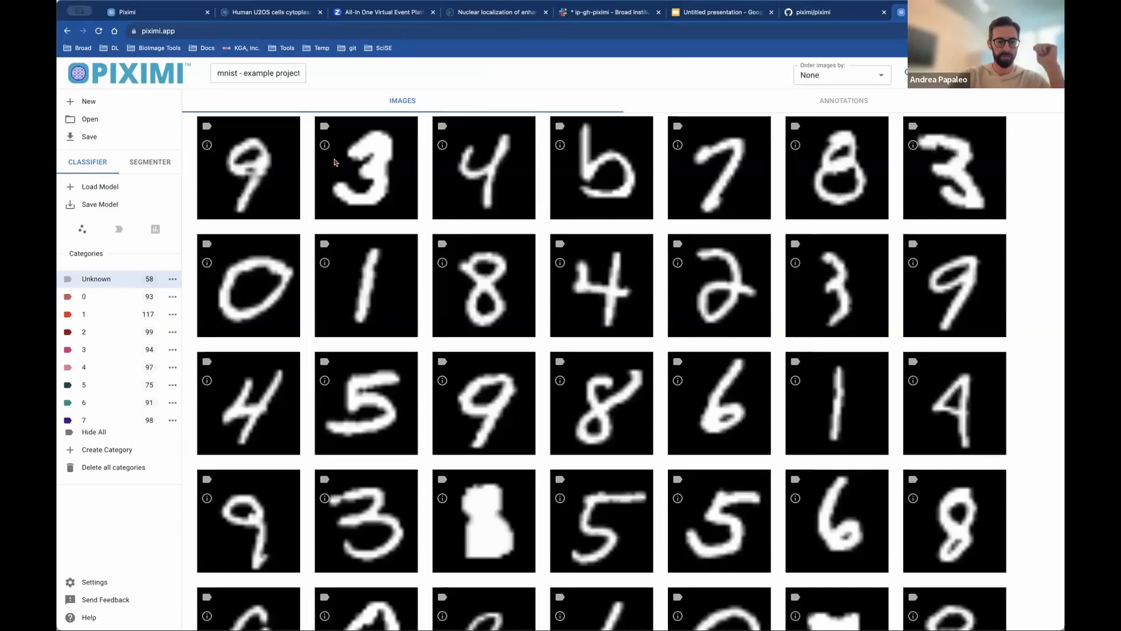
Fit the classifier on the labeled digit images with the existing settings and close the training results
mouse_move(336, 161)
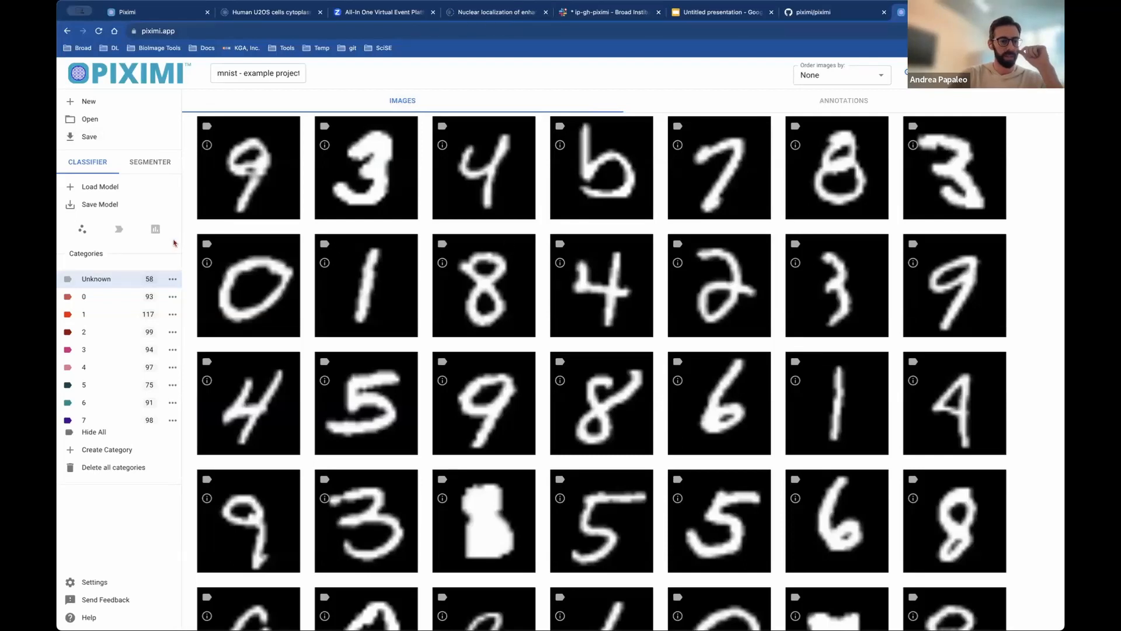
left_click(82, 229)
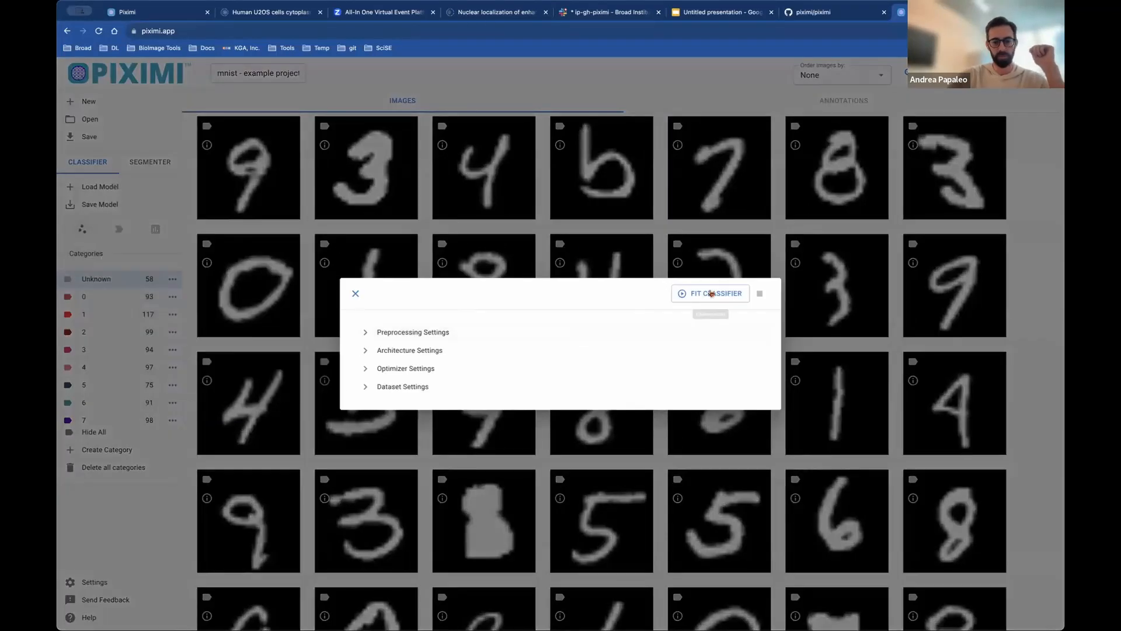
left_click(711, 293)
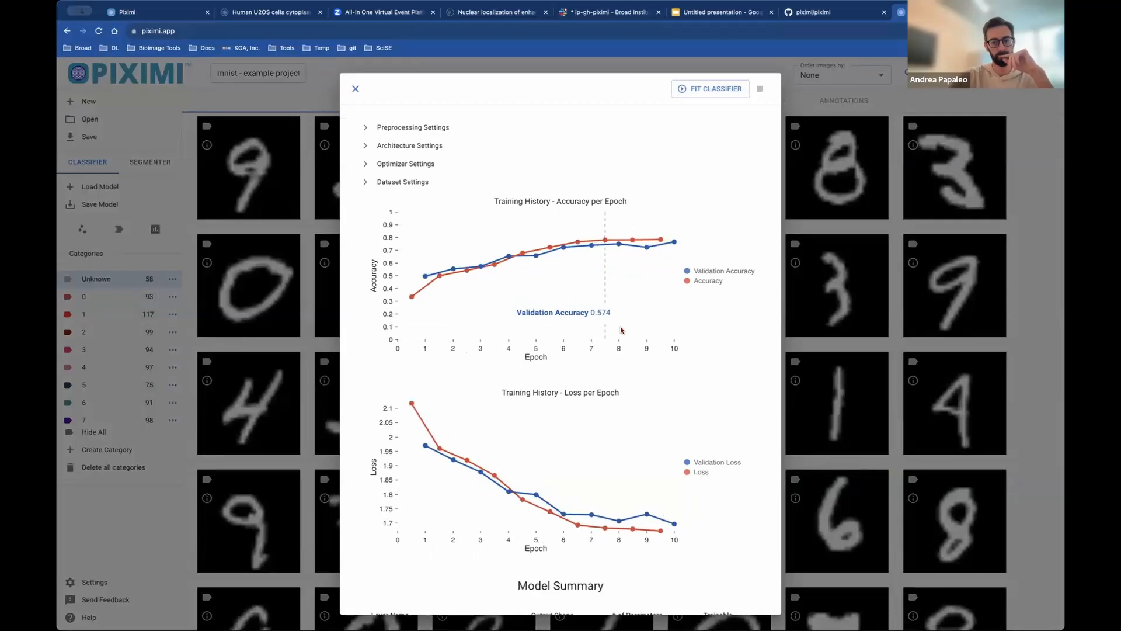
left_click(355, 91)
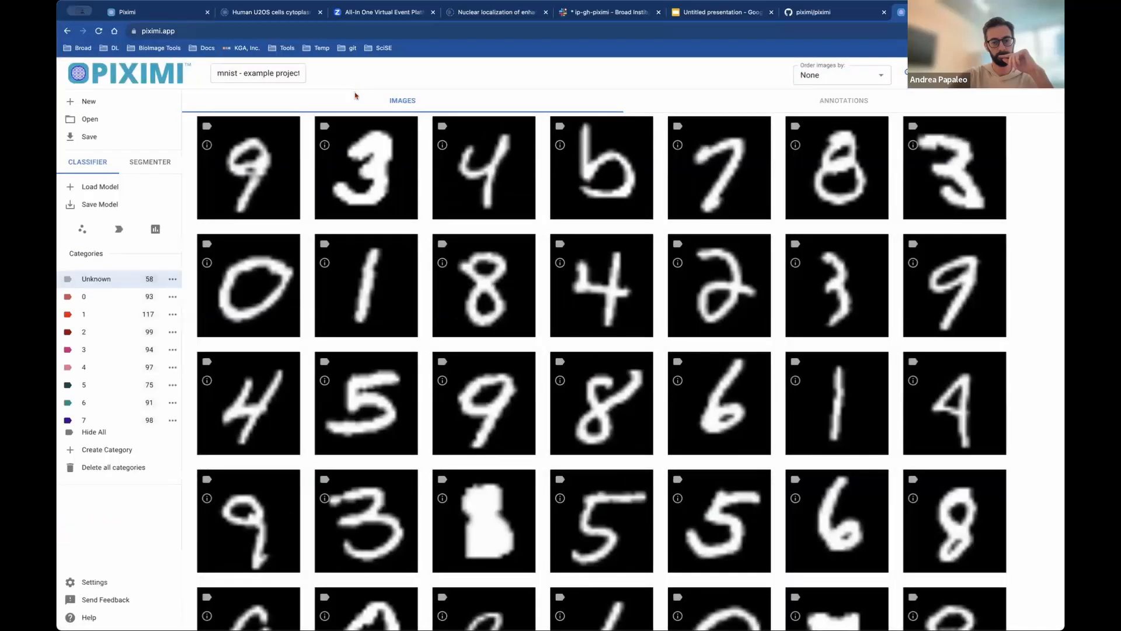
Predict the categories of the unlabeled digit images with the trained classifier and look through the image grid
left_click(116, 232)
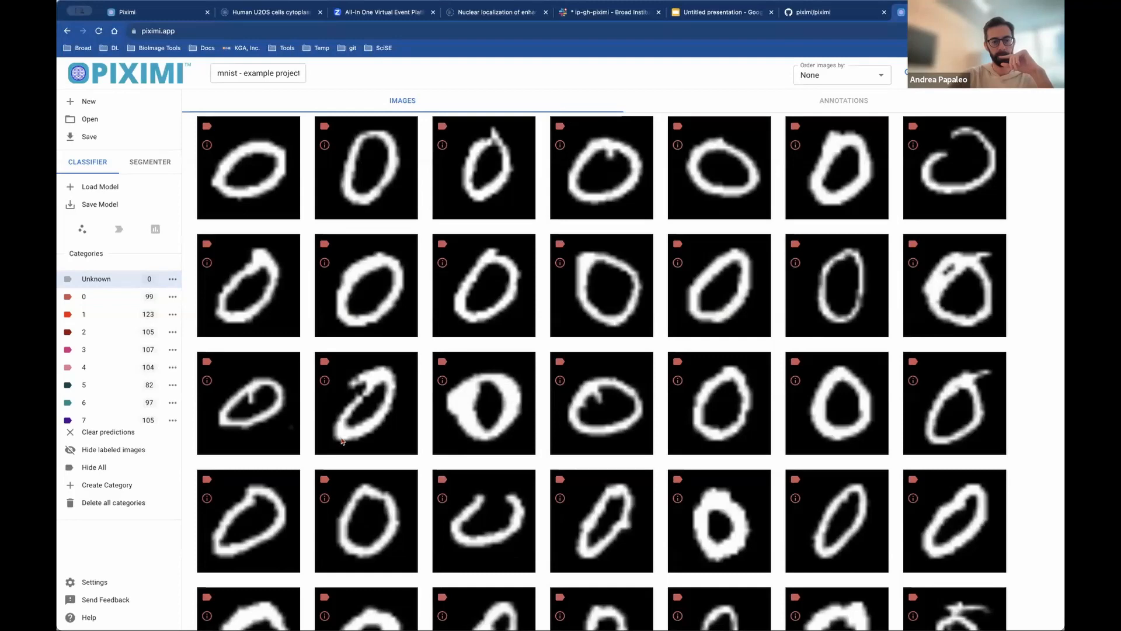
scroll(315, 378, "down", 10)
scroll(342, 441, "down", 10)
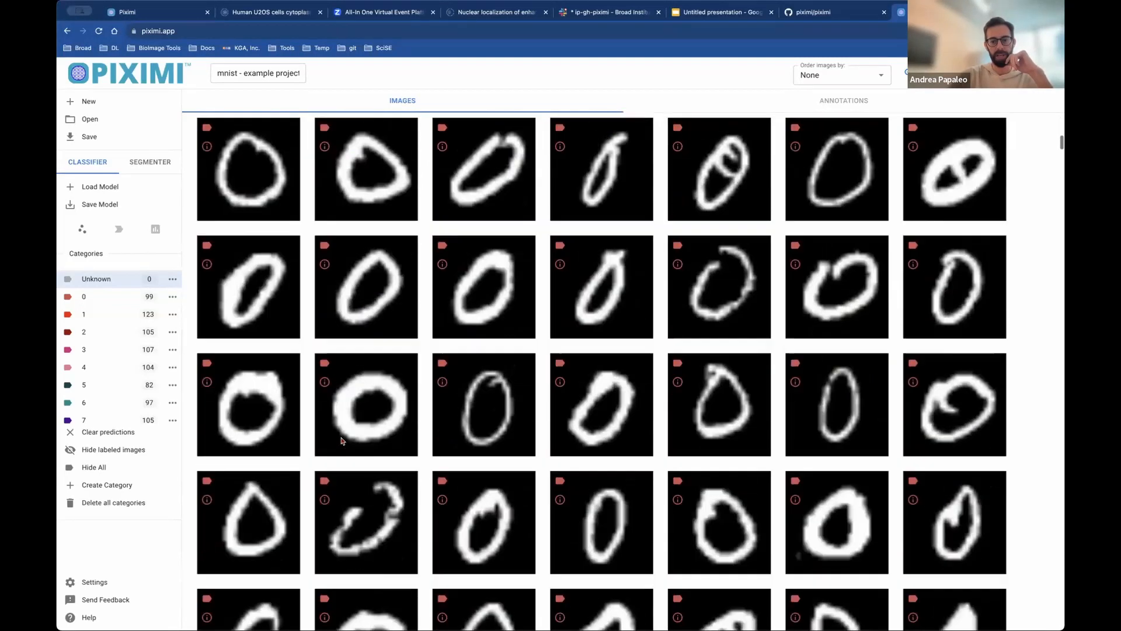
Hide the labeled images and review the digits that carry predicted categories
left_click(76, 454)
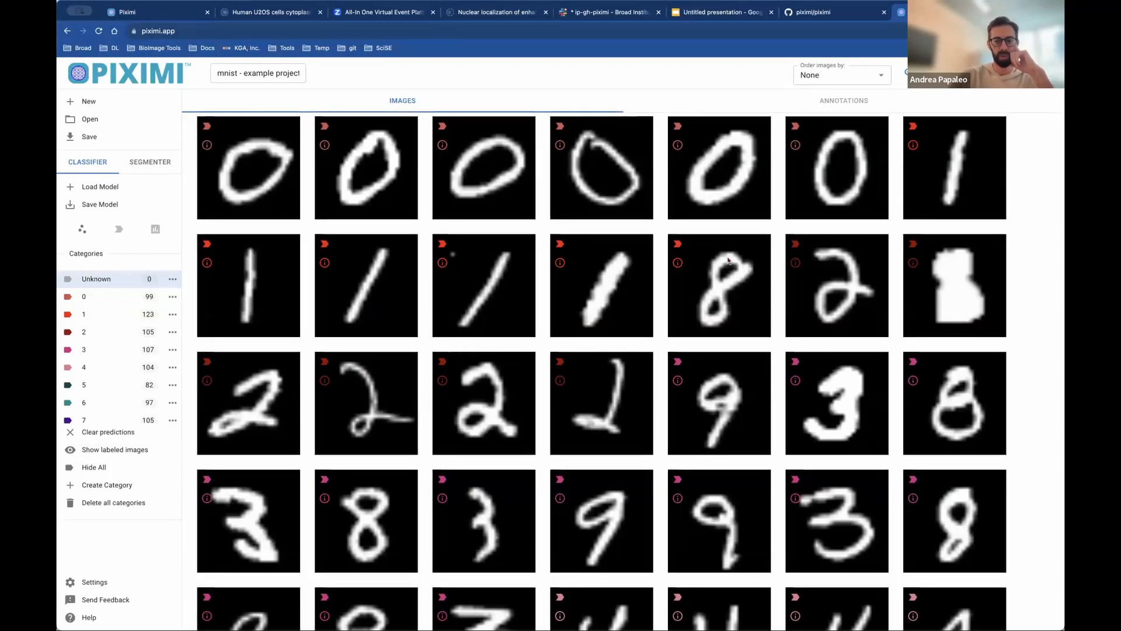
scroll(729, 261, "down", 1)
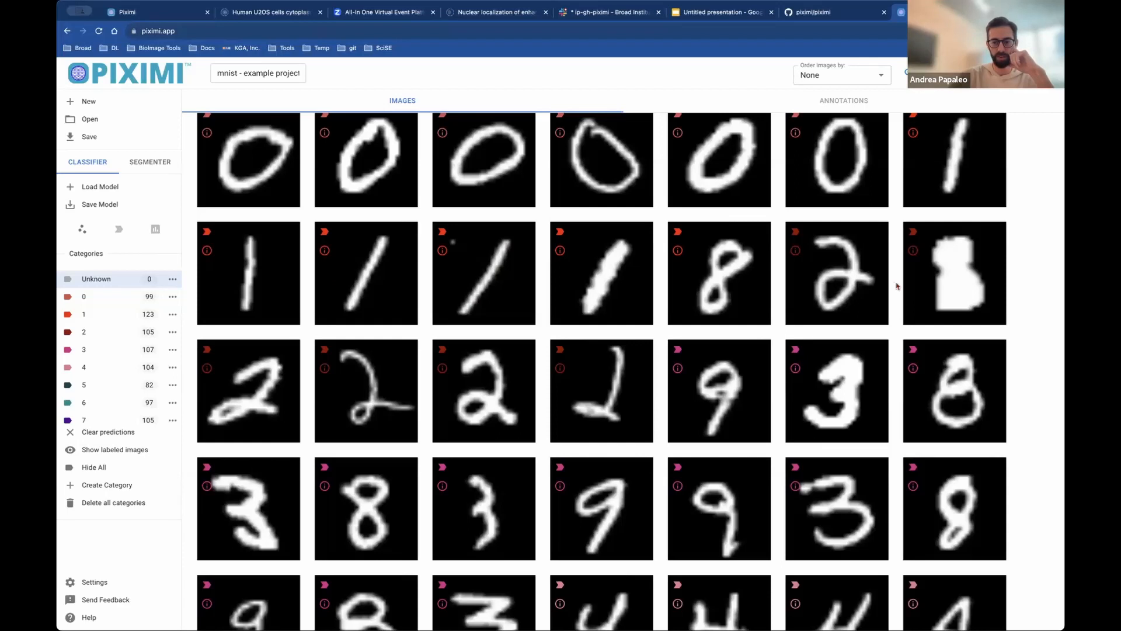
scroll(898, 286, "down", 6)
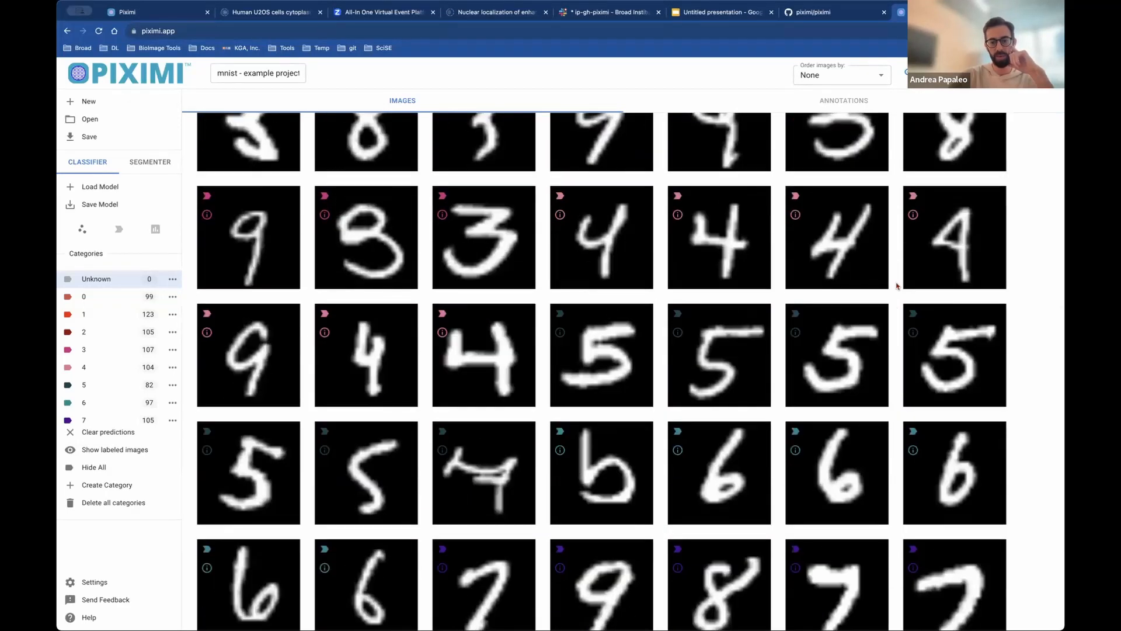
scroll(897, 286, "down", 3)
scroll(572, 278, "up", 10)
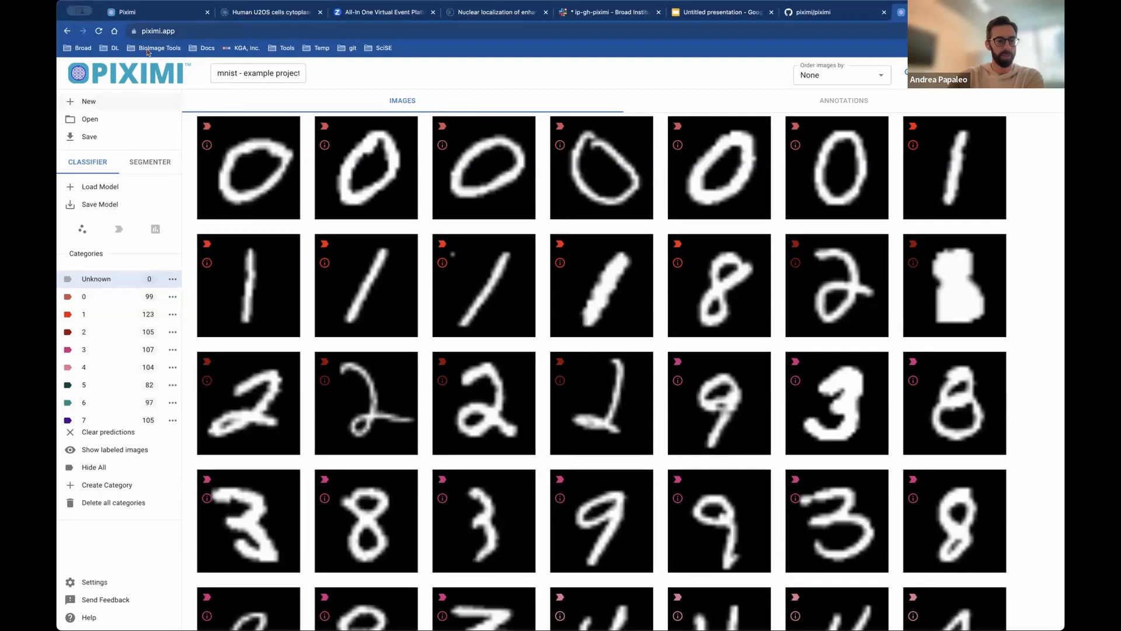
Reload the page to reset the project and open the cell-painting image in the annotator
left_click(101, 31)
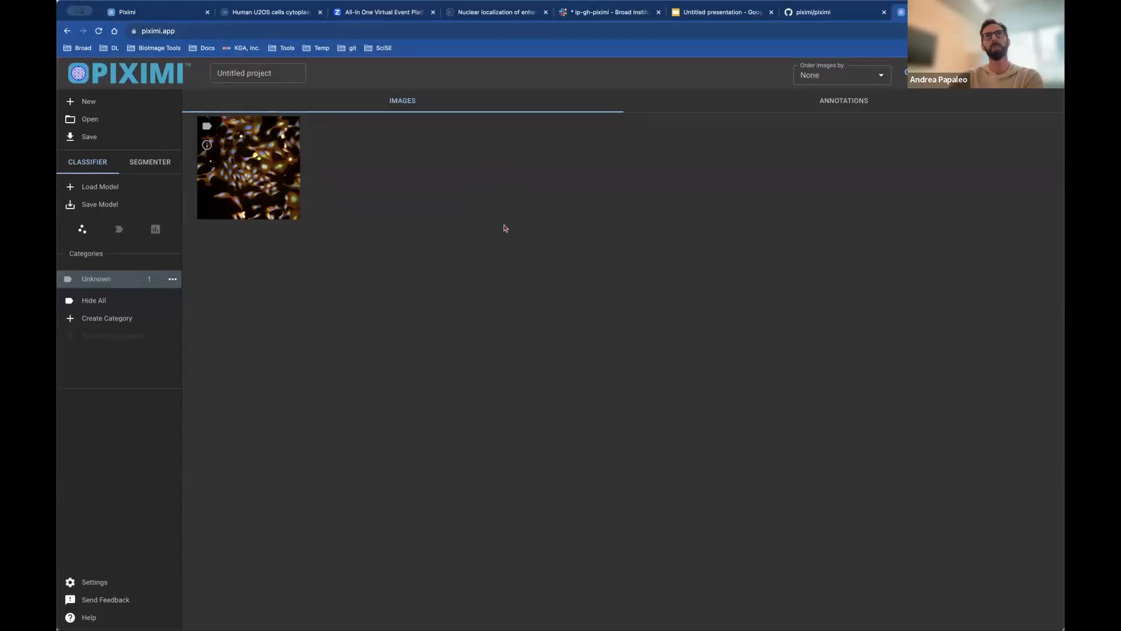
left_click(271, 166)
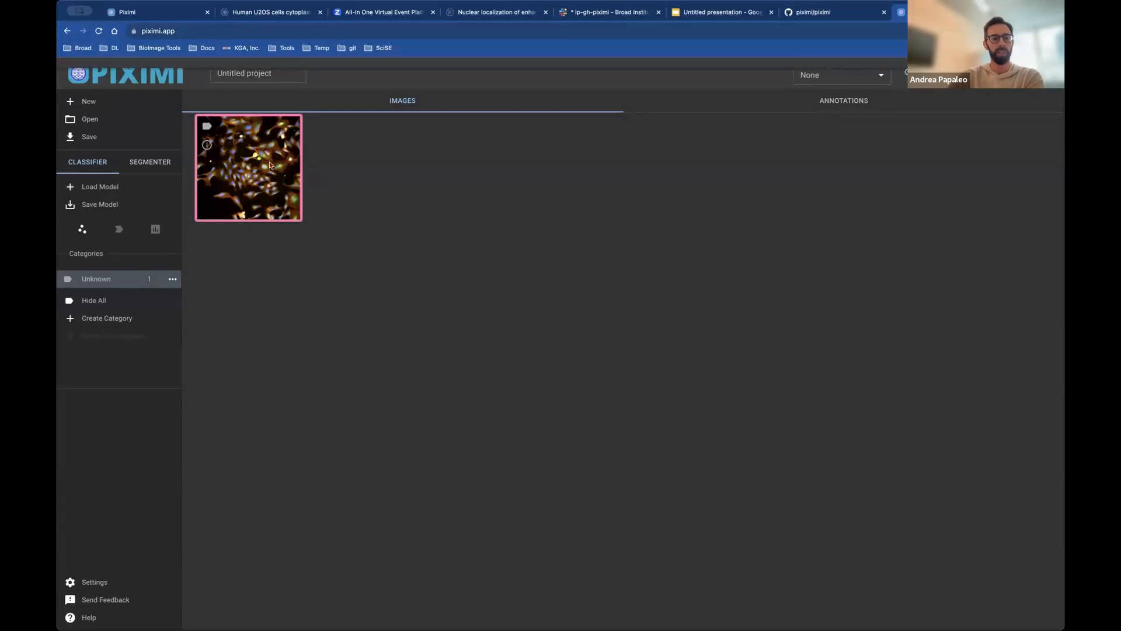
left_click(1003, 73)
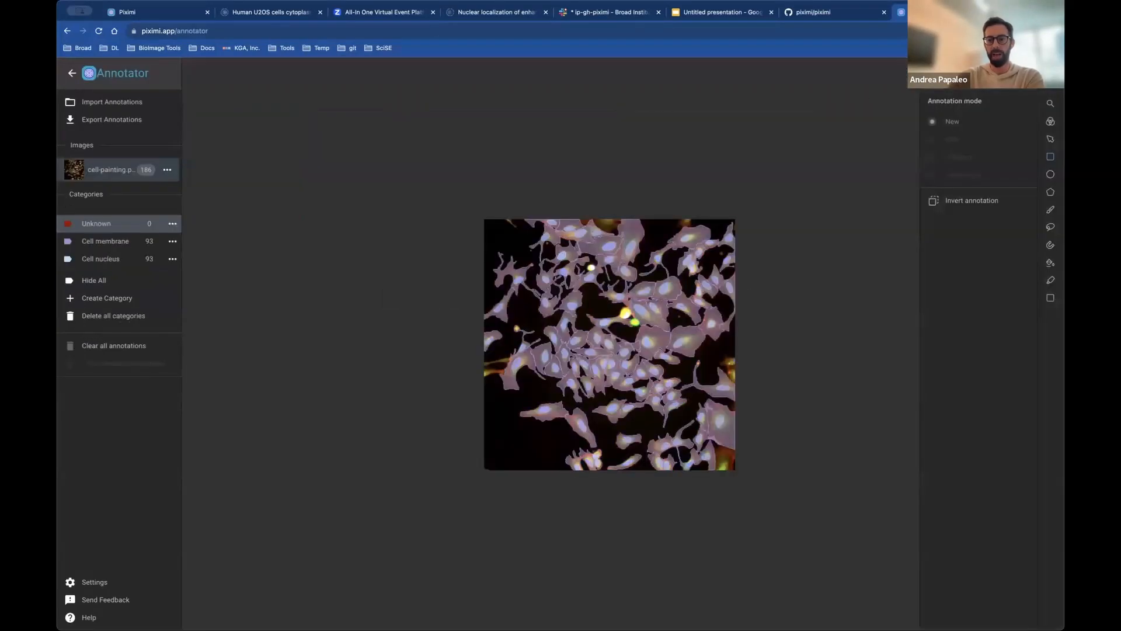
Turn off channels 0 and 1 of the cell-painting image so only channel 2 is displayed
left_click(1051, 121)
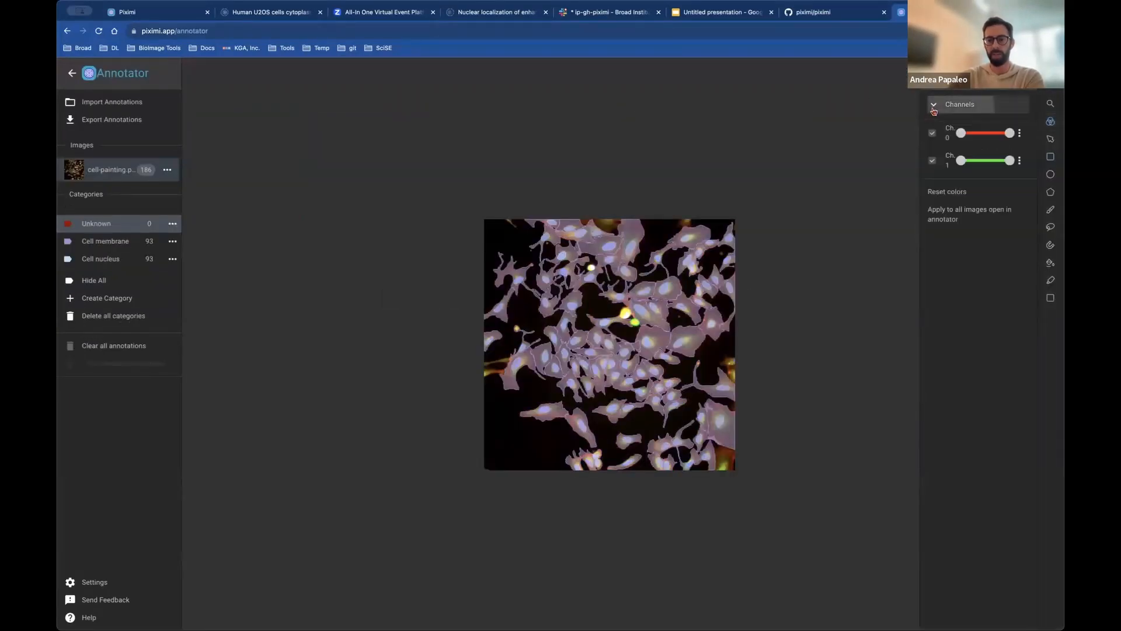
left_click(933, 163)
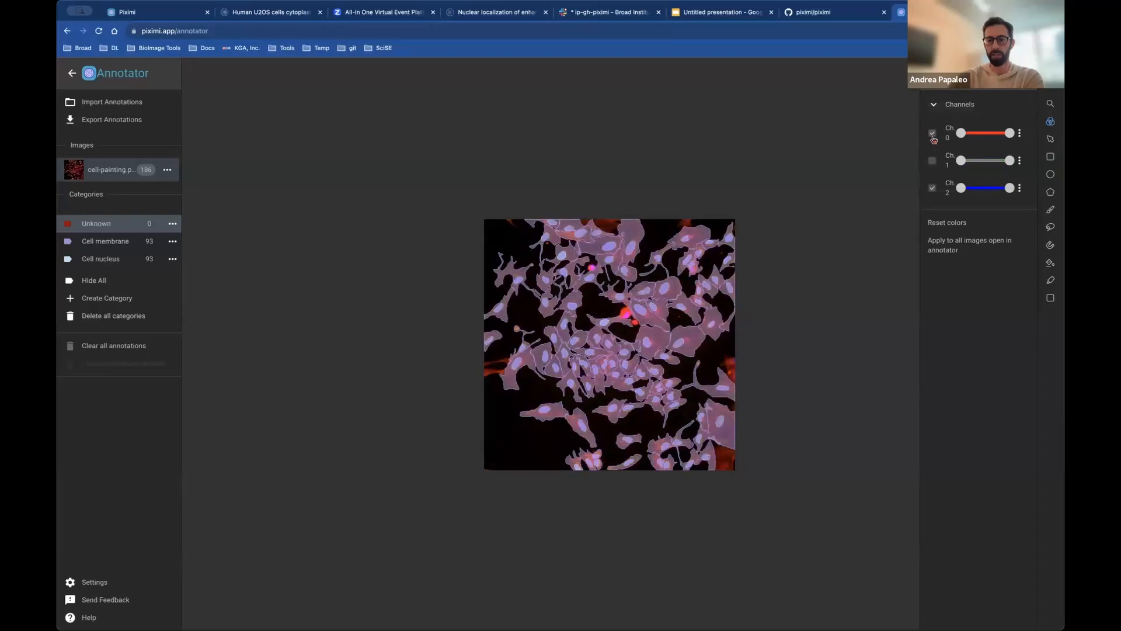
left_click(933, 135)
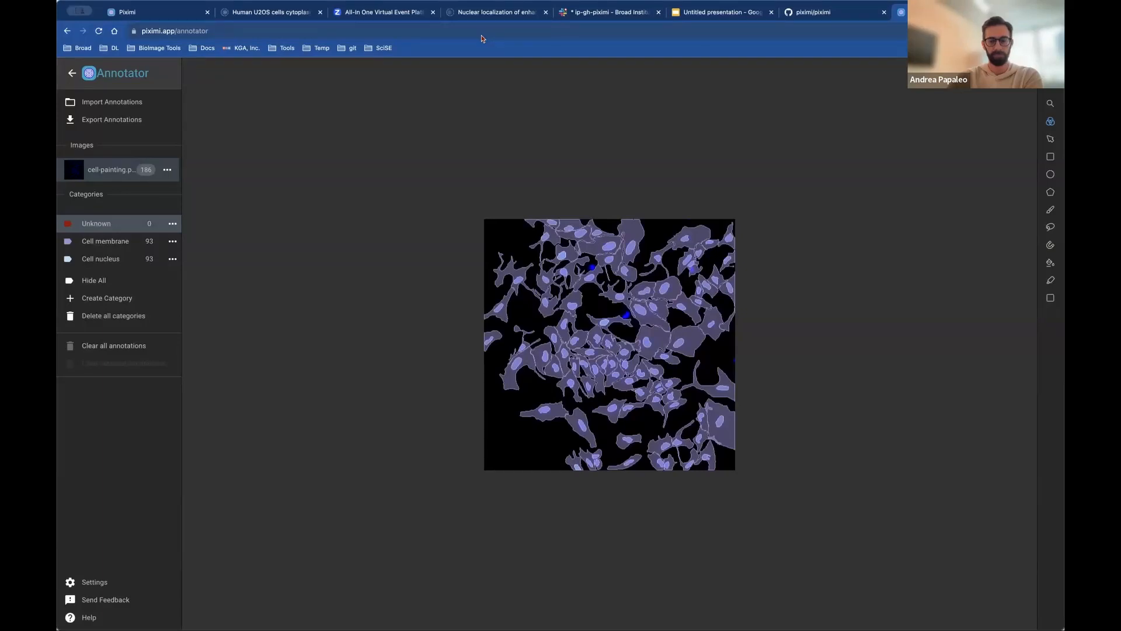
Consult the PubMed article on nuclear localization of enhanced green fluorescent protein homomultimers, and return to the annotator
left_click(471, 9)
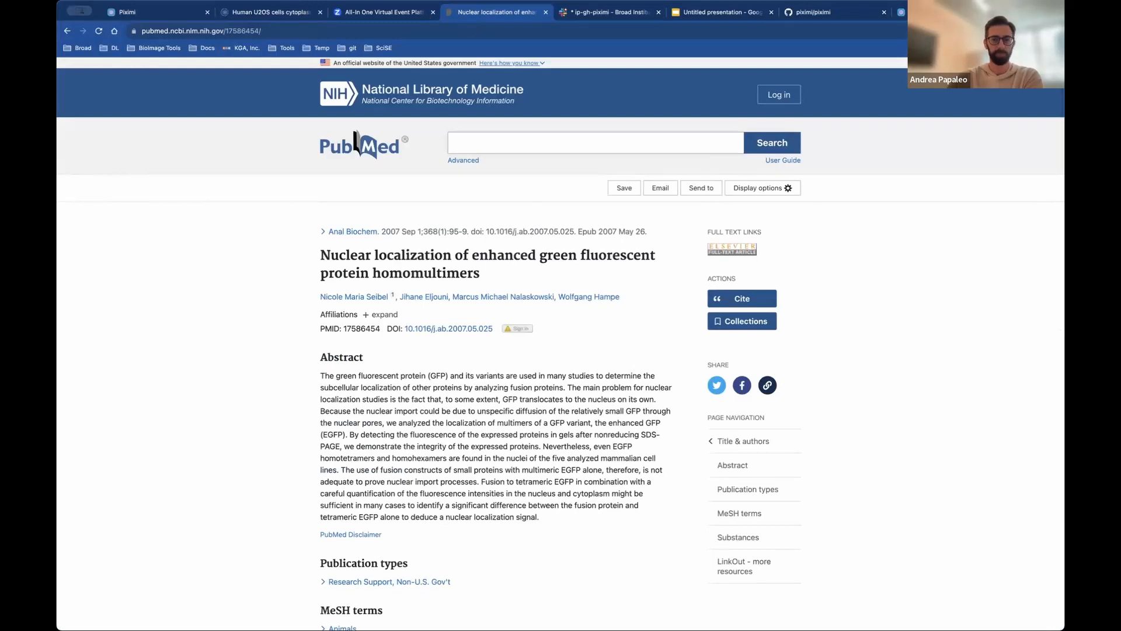
left_click(931, 12)
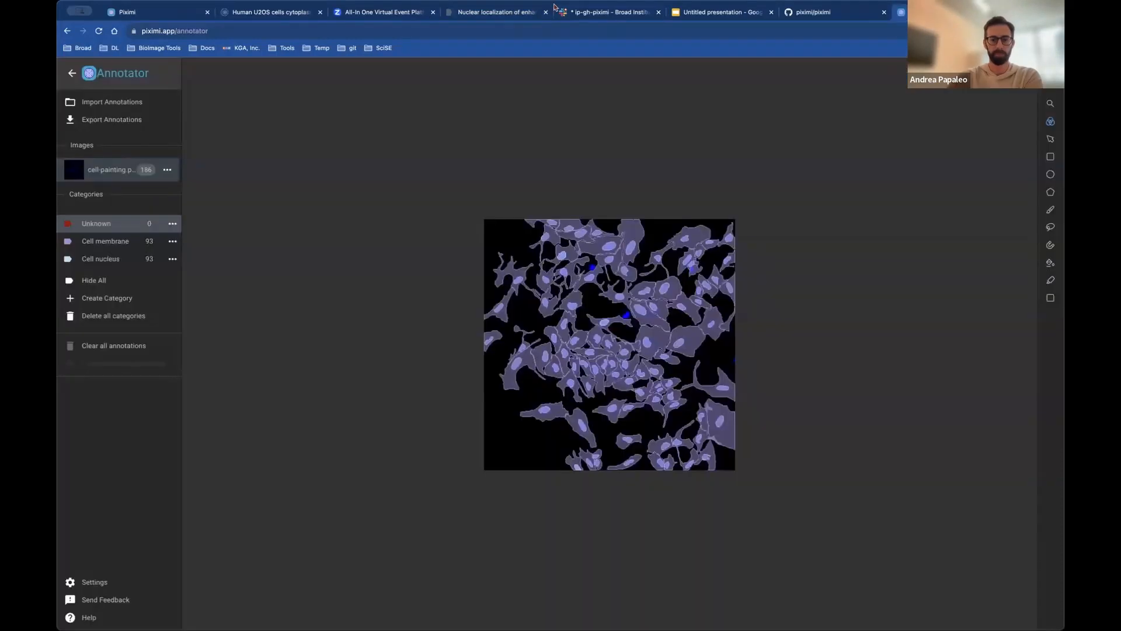